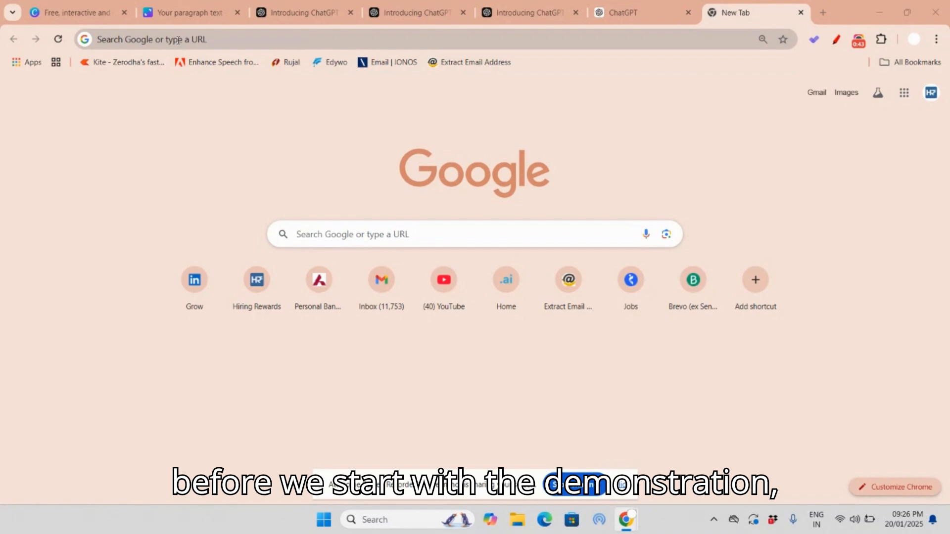
Step: In the Canva topic list, underline topics 1 to 3 with the red annotation pen and draw an outline around topic 4
left_click(180, 20)
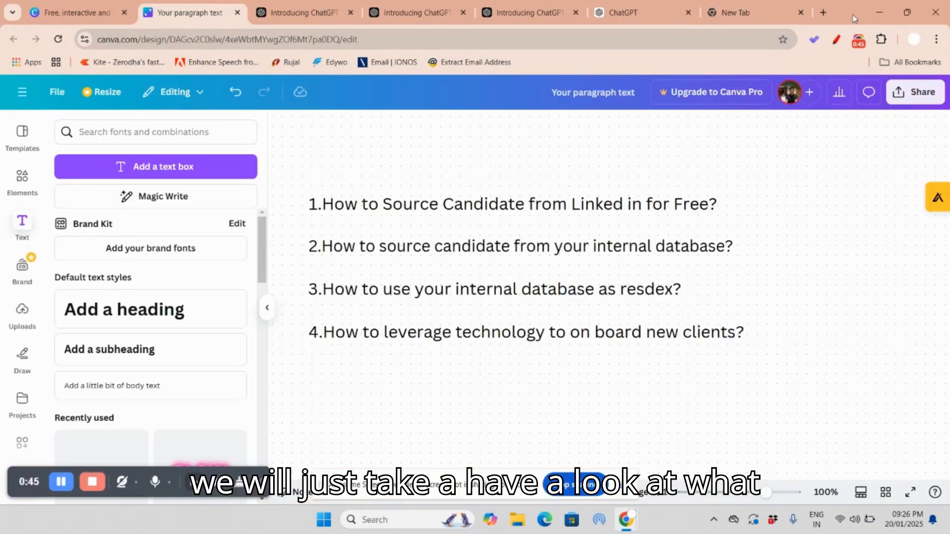
left_click(837, 38)
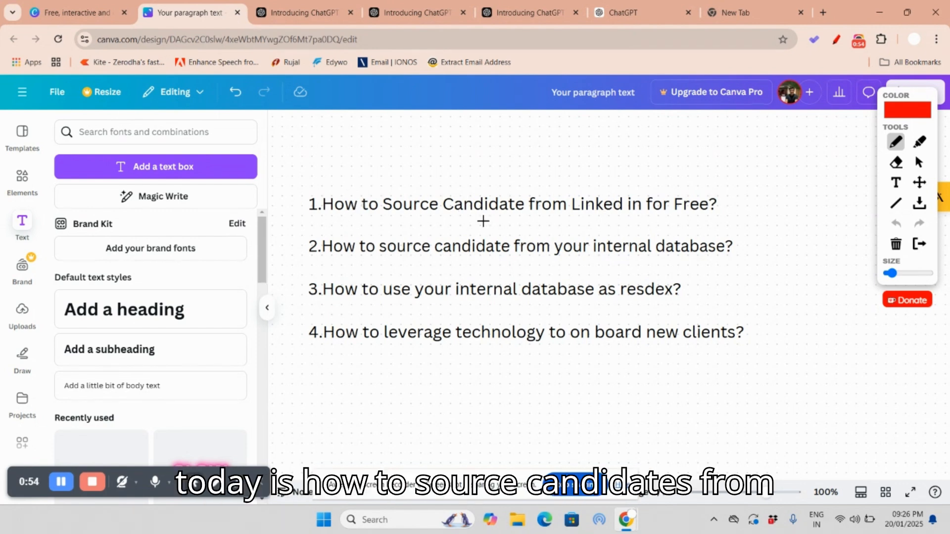
left_click_drag(334, 215, 719, 214)
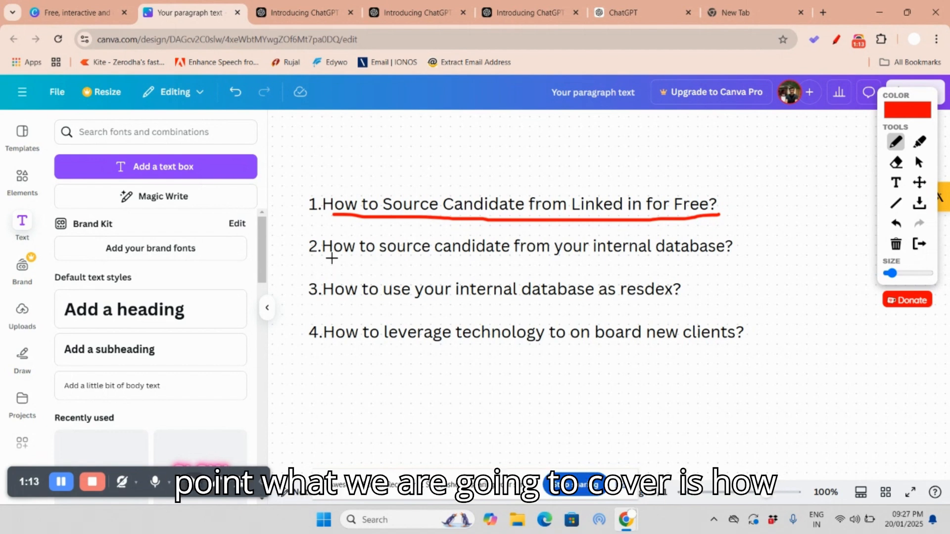
left_click_drag(321, 256, 738, 261)
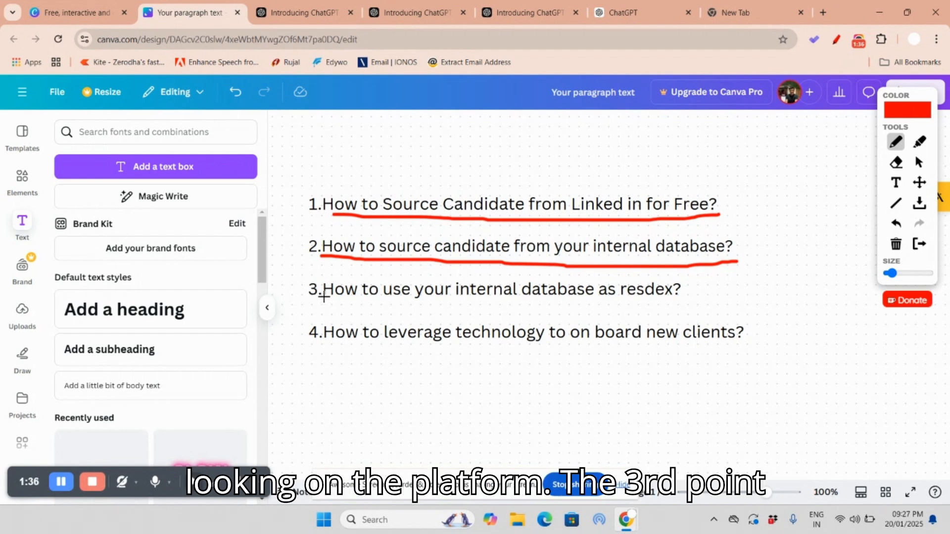
left_click_drag(322, 302, 675, 300)
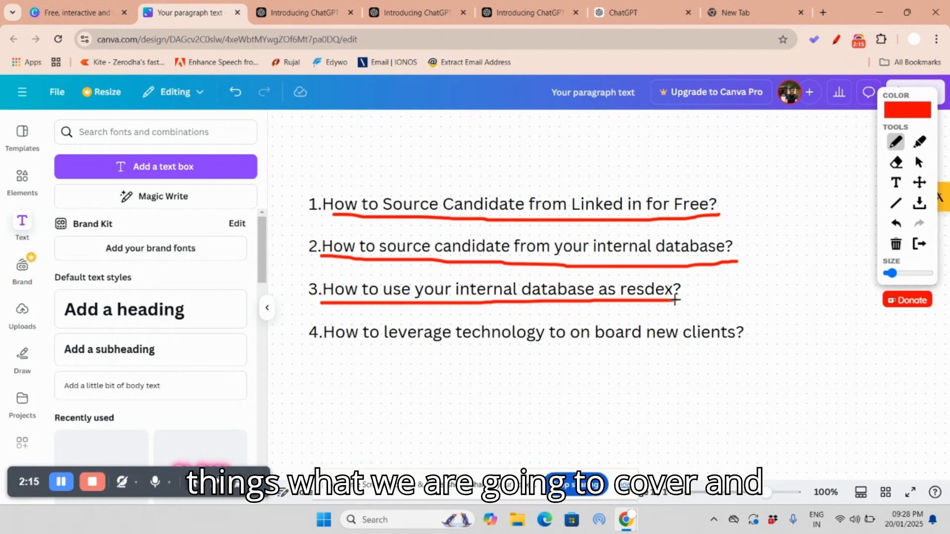
mouse_move(301, 338)
left_mouse_down()
mouse_move(329, 313)
mouse_move(702, 312)
mouse_move(762, 351)
mouse_move(318, 356)
mouse_move(302, 334)
left_mouse_up()
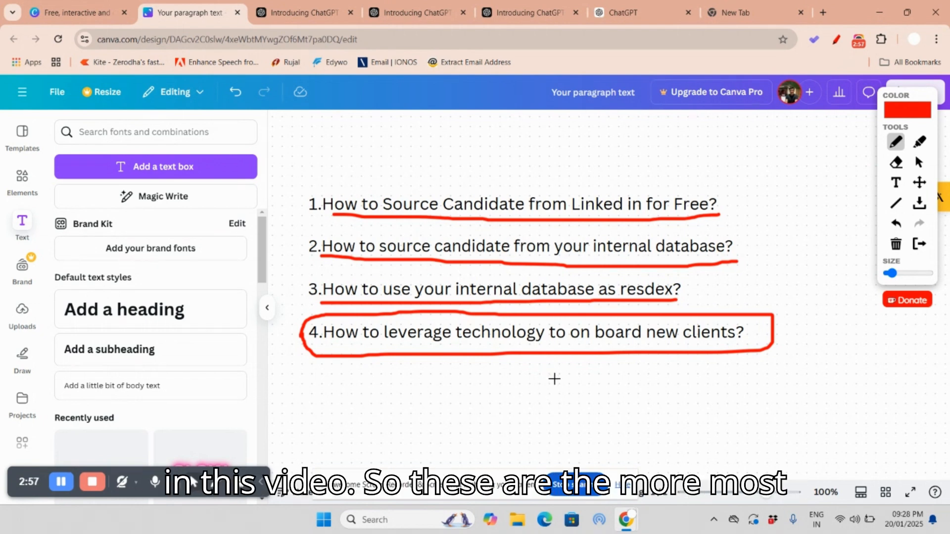
Step: Erase all the red pen marks from the four listed topics
left_click(896, 162)
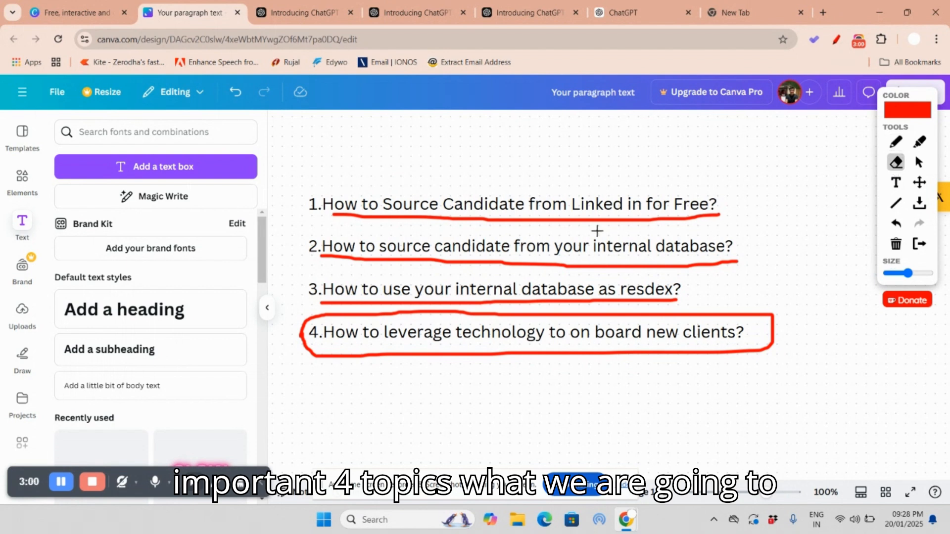
mouse_move(613, 215)
left_mouse_down()
mouse_move(330, 214)
mouse_move(687, 215)
mouse_move(600, 265)
mouse_move(314, 264)
mouse_move(754, 268)
mouse_move(644, 298)
mouse_move(297, 305)
mouse_move(316, 366)
mouse_move(382, 322)
mouse_move(477, 314)
mouse_move(776, 319)
mouse_move(775, 348)
mouse_move(371, 349)
left_mouse_up()
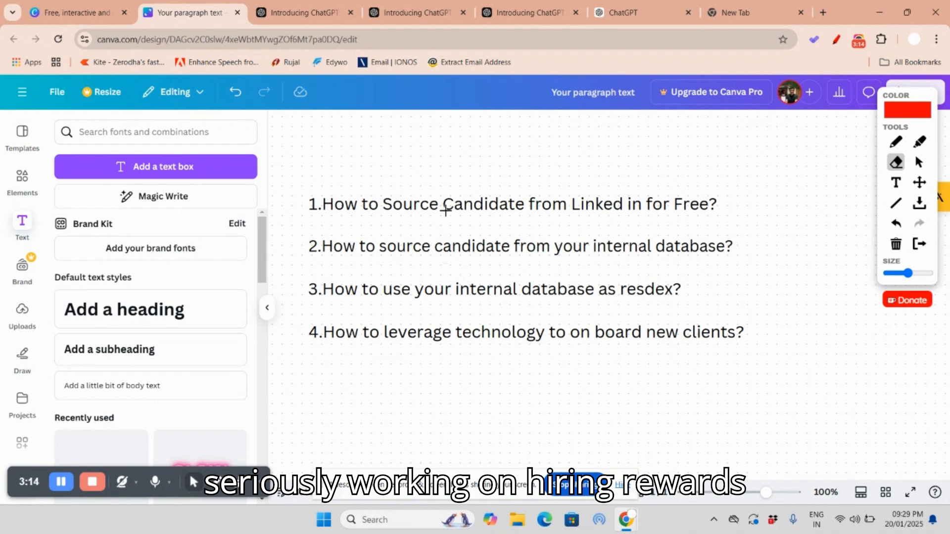
Step: Load the Hiring Rewards website in a new browser tab
left_click(732, 12)
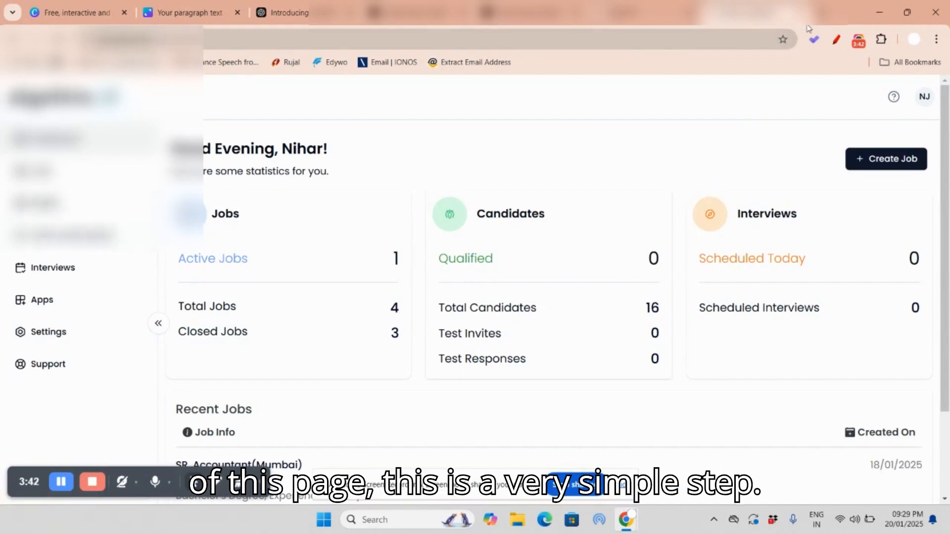
left_click(824, 12)
left_click(707, 38)
type("www")
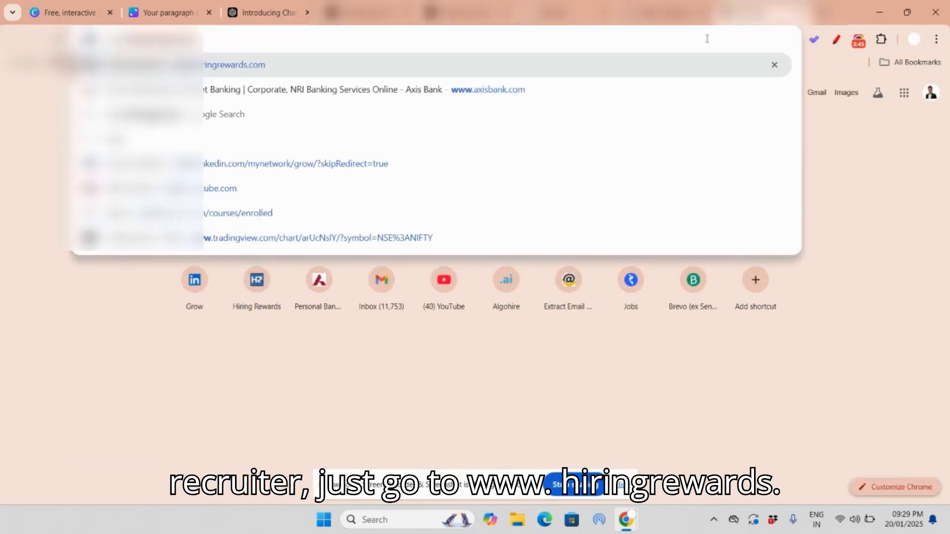
key("Return")
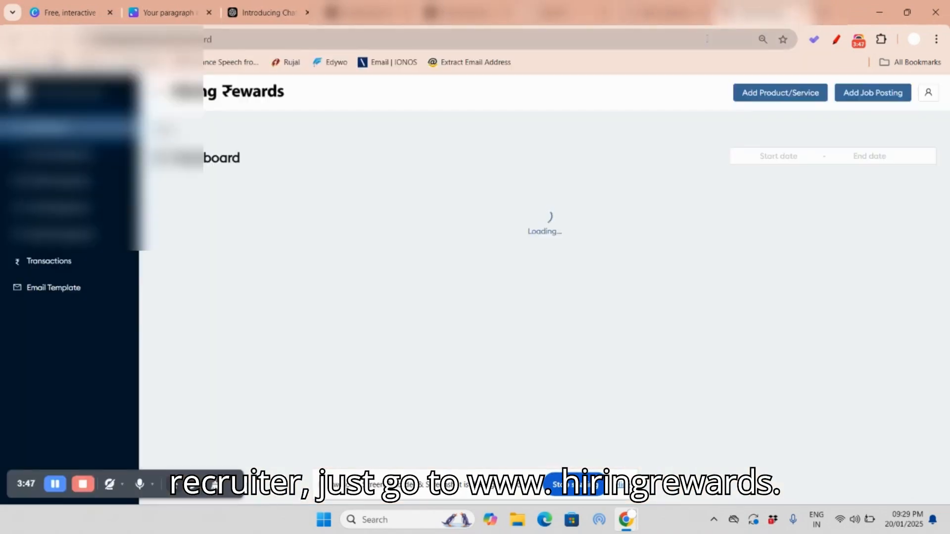
Step: Sign out of the Efron Outsourcing account and sign in to Hiring Rewards with the freelancer recruiter account
left_click(928, 93)
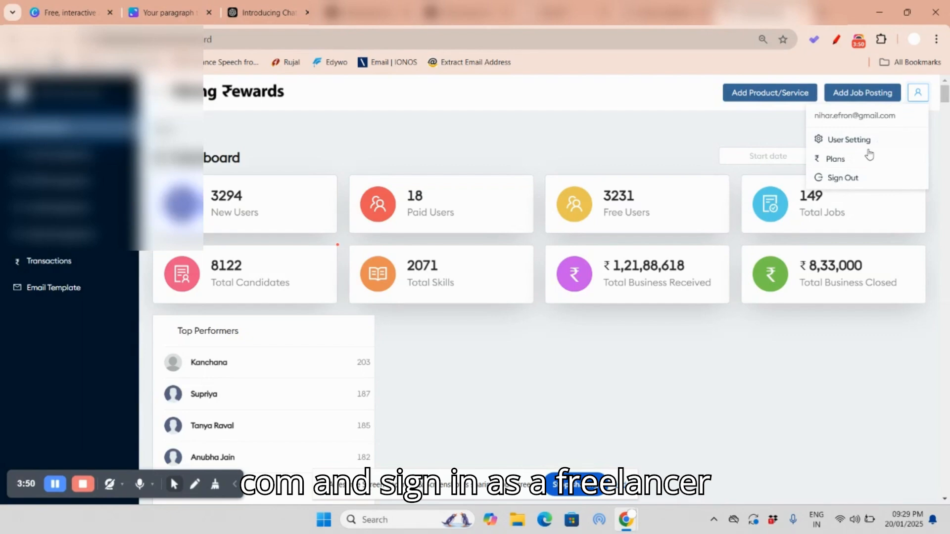
left_click(836, 181)
left_click(675, 116)
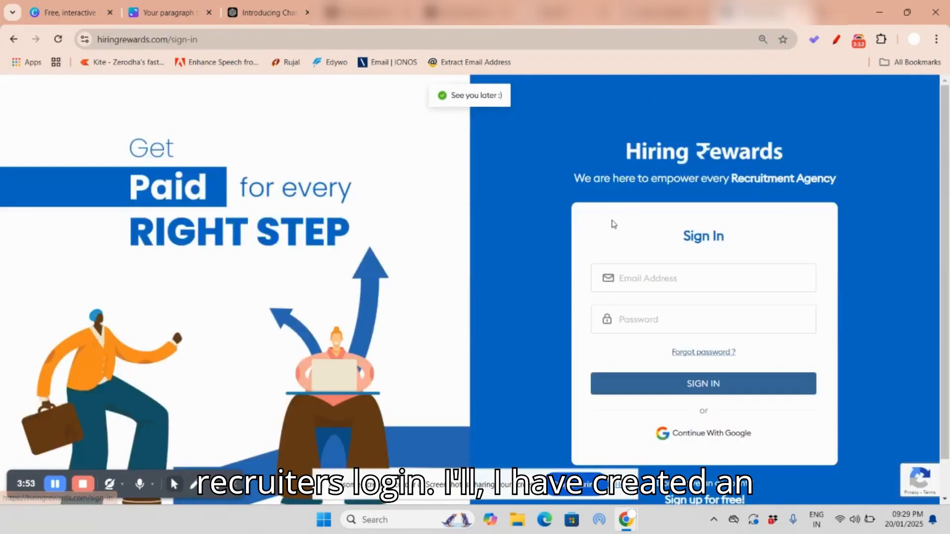
left_click(687, 385)
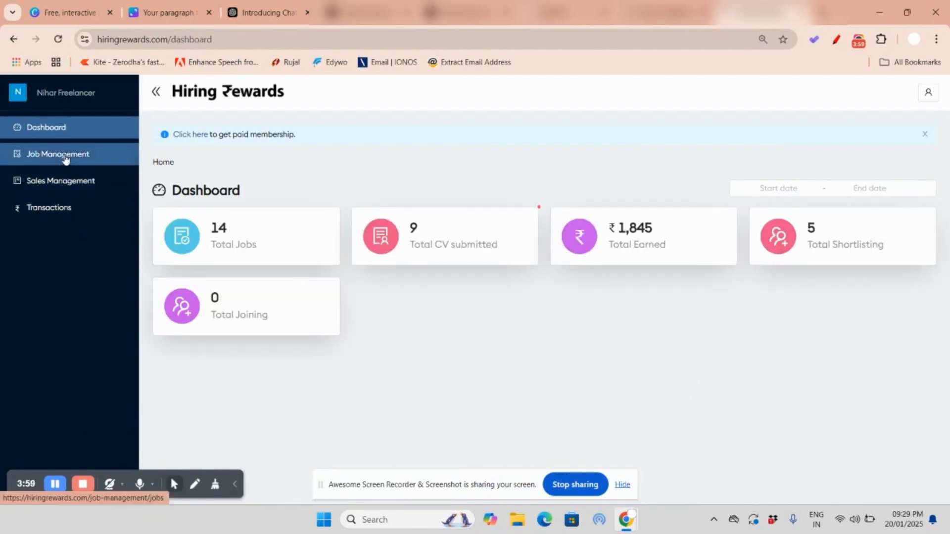
Step: Open Job Management and look through both pages of the recruiter's active jobs
left_click(20, 154)
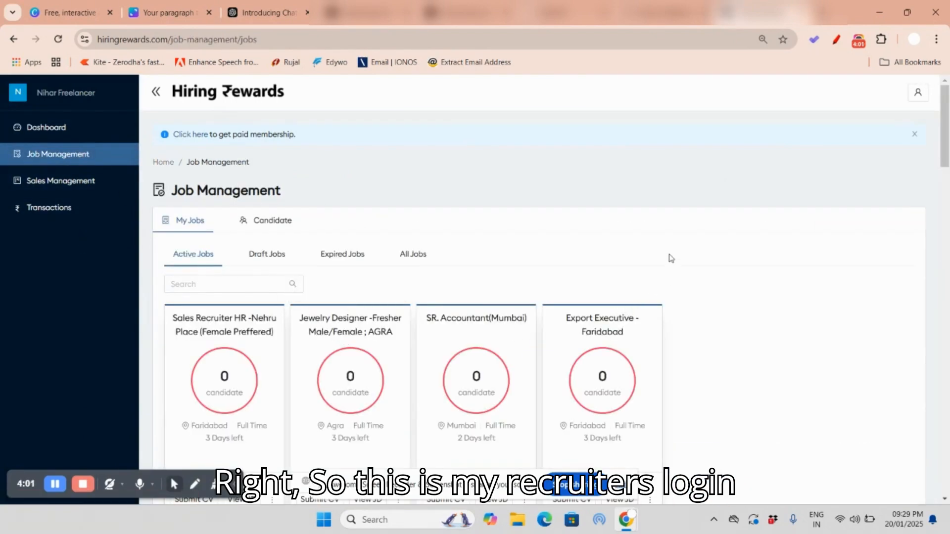
scroll(669, 255, "down", 1)
scroll(669, 252, "down", 2)
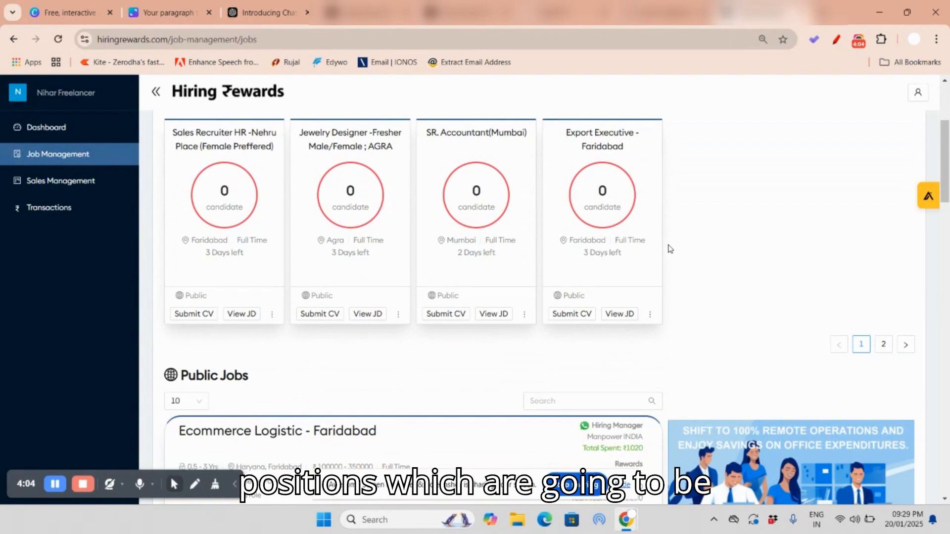
scroll(669, 247, "down", 2)
scroll(243, 252, "up", 3)
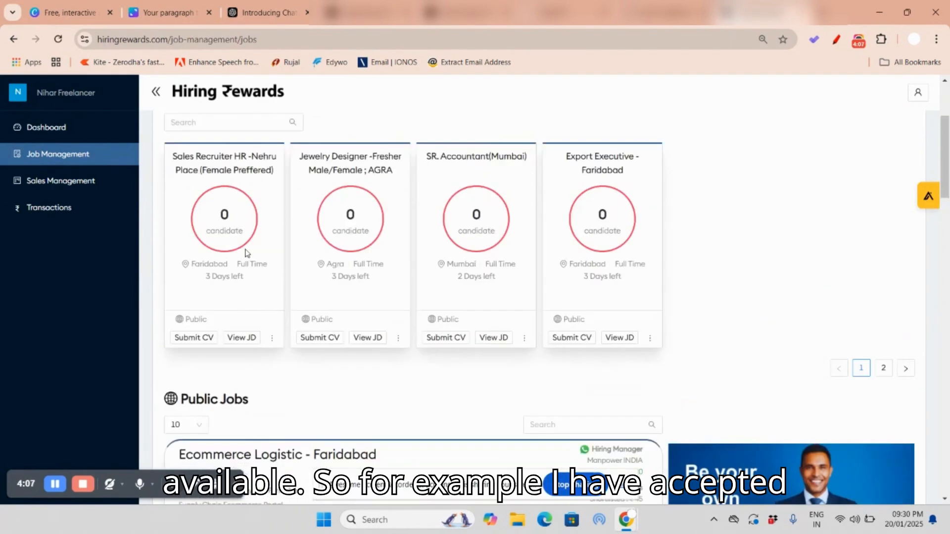
left_click(904, 409)
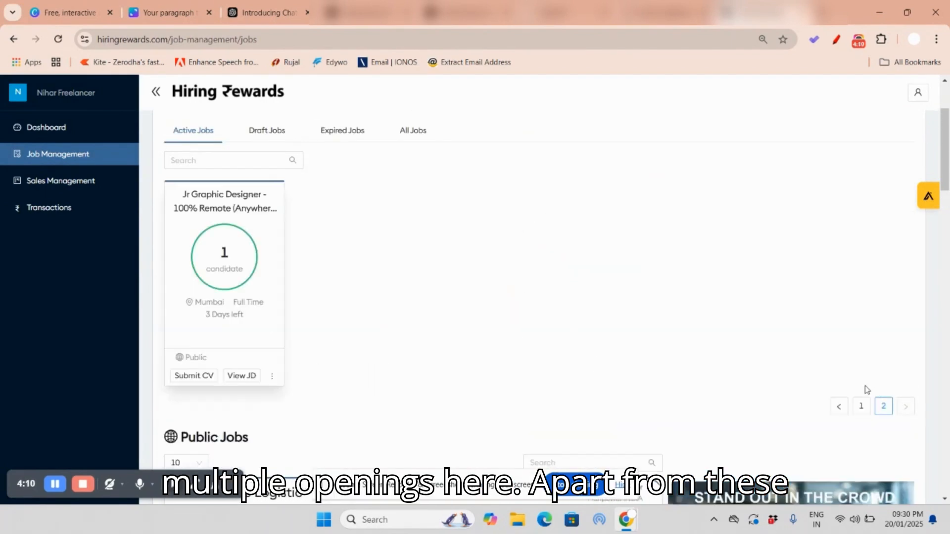
left_click(839, 407)
Step: Browse the Public Jobs listings for further openings, checking their rewards and requirements, and return to the active jobs
scroll(445, 336, "down", 4)
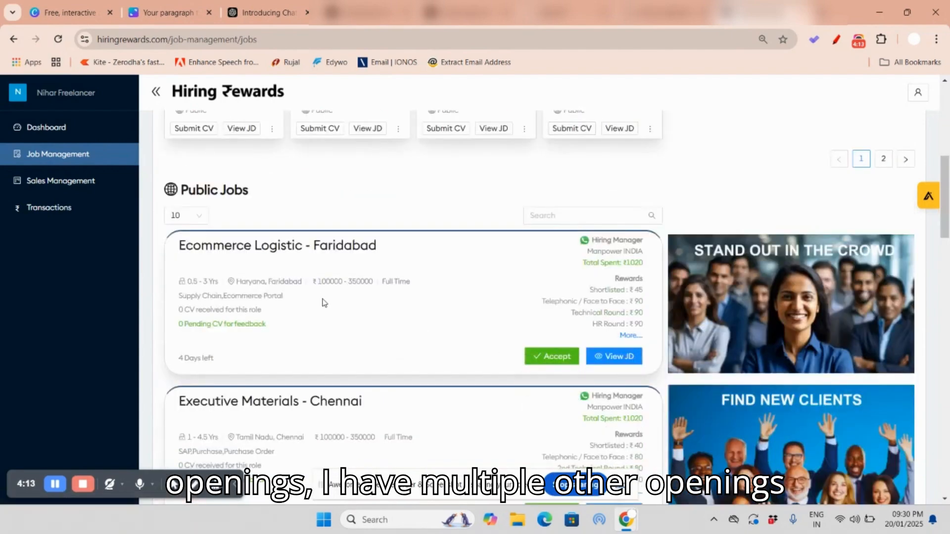
scroll(260, 282, "down", 5)
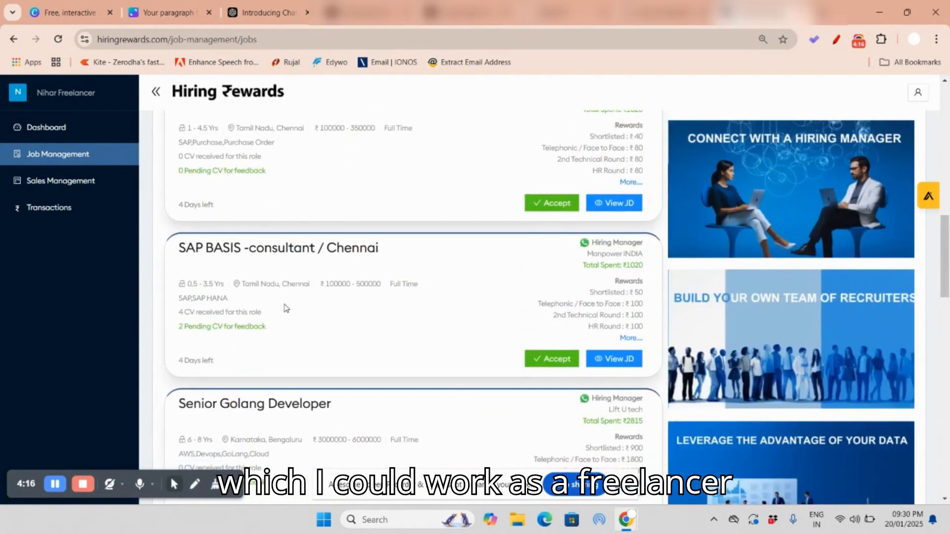
scroll(302, 298, "down", 3)
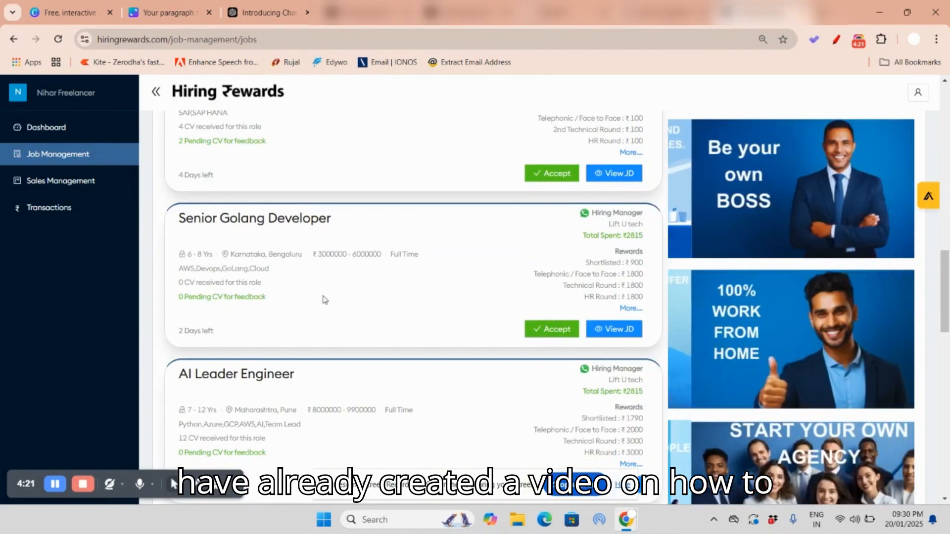
scroll(386, 336, "up", 3)
scroll(488, 323, "up", 10)
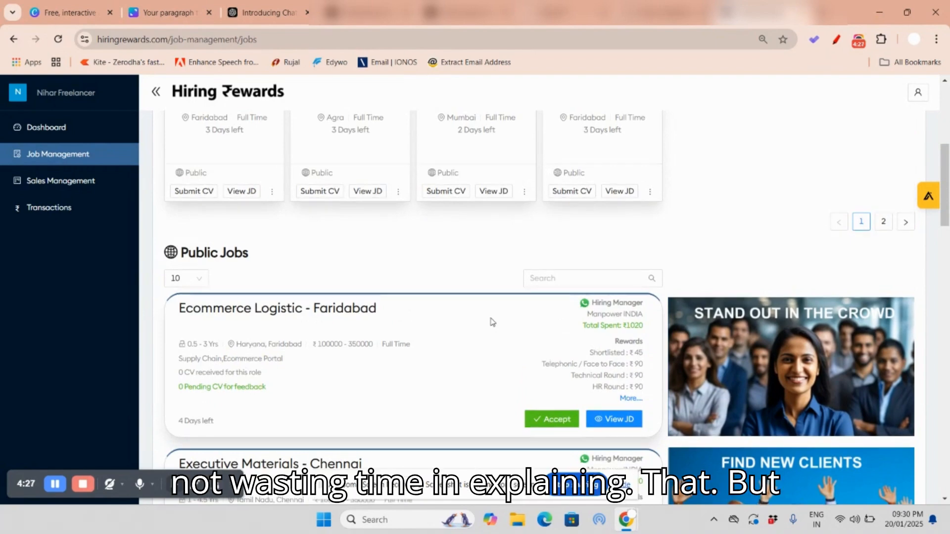
scroll(492, 322, "up", 2)
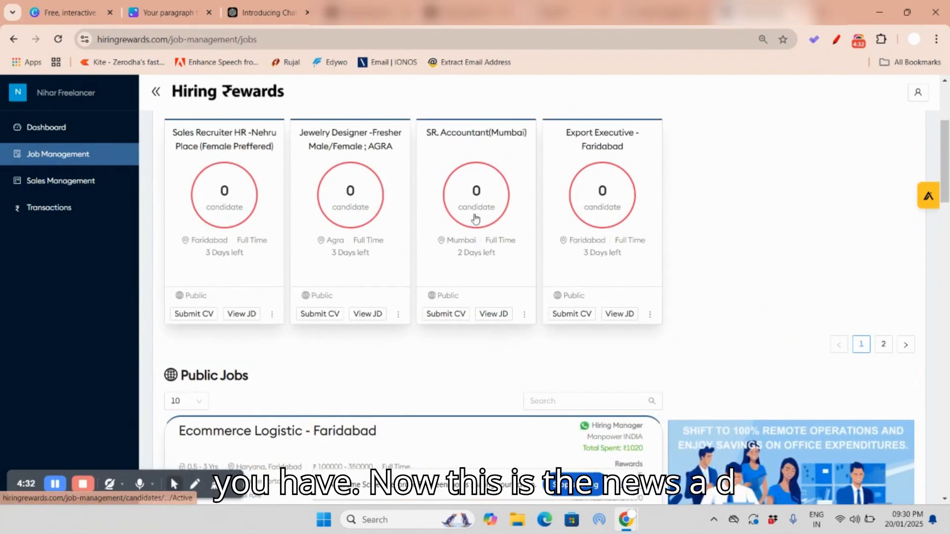
Step: Open the job description of the SR. Accountant(Mumbai) opening and review its details
left_click(493, 314)
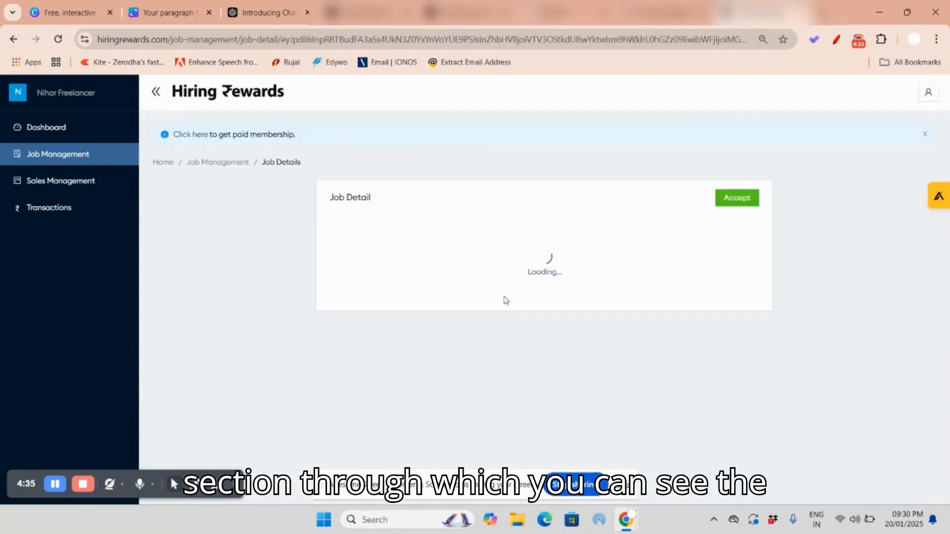
scroll(458, 260, "down", 2)
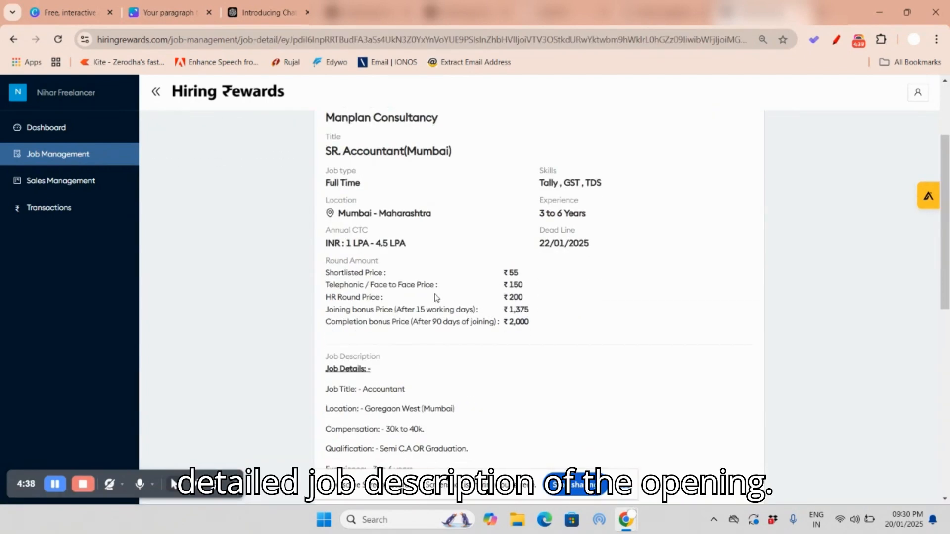
scroll(471, 297, "down", 6)
scroll(479, 293, "up", 6)
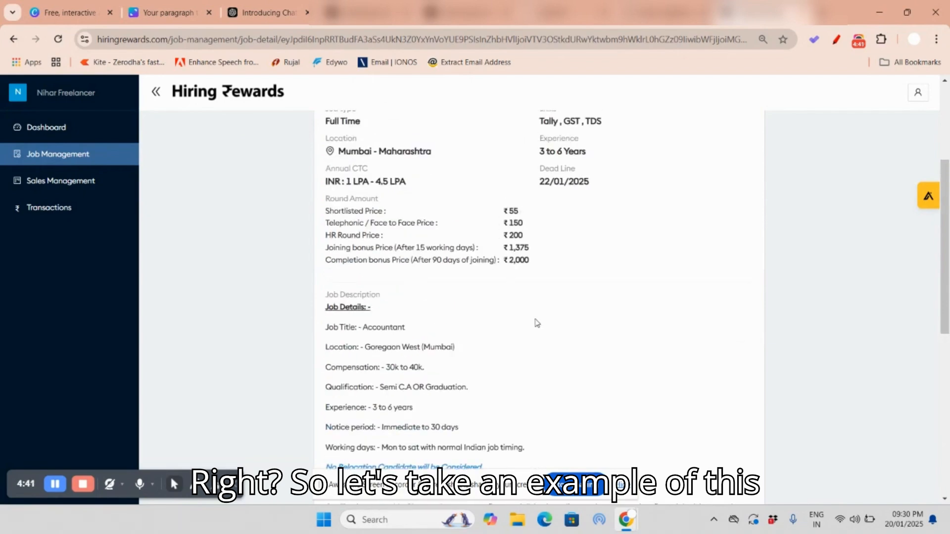
scroll(488, 297, "up", 3)
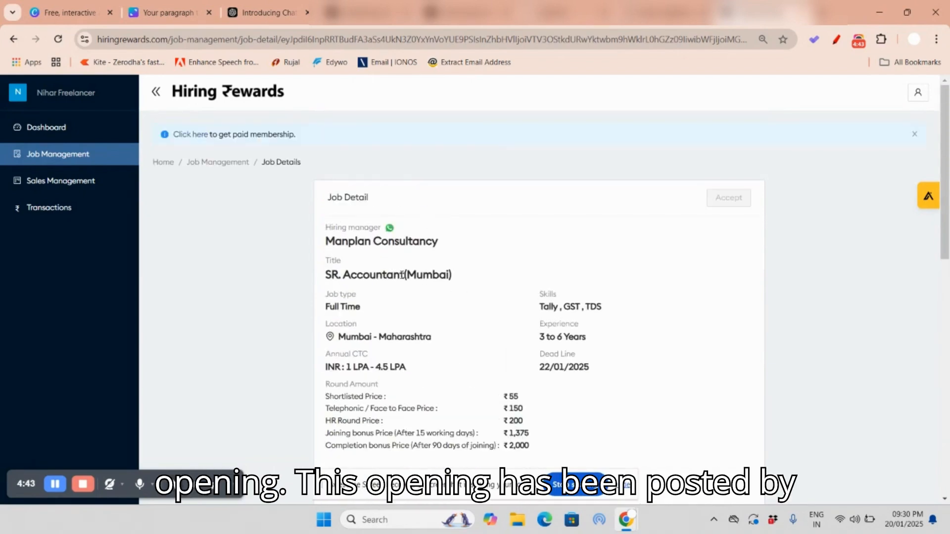
Step: Highlight the hiring manager and job title, and examine the opening's salary range, round amounts and job description
left_click_drag(332, 238, 413, 241)
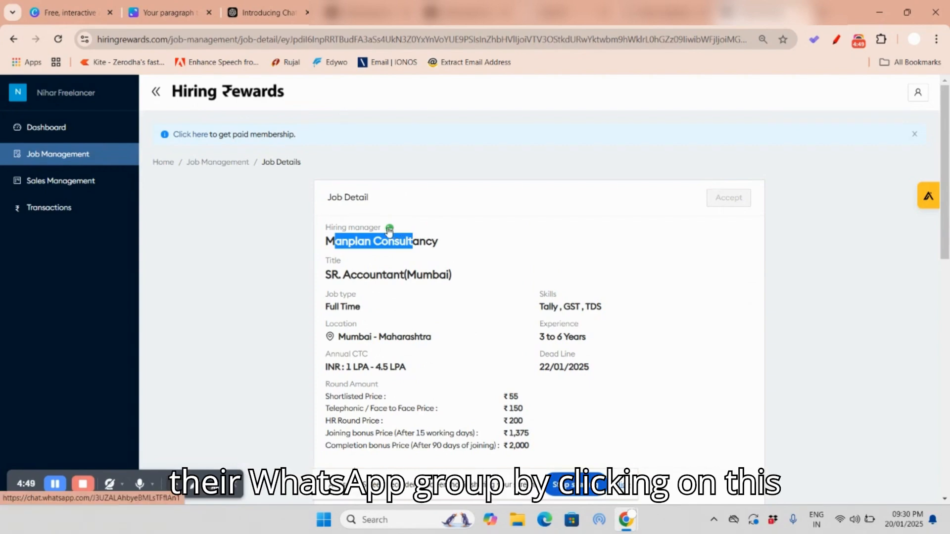
left_click_drag(340, 275, 452, 275)
scroll(599, 303, "down", 1)
scroll(599, 304, "down", 2)
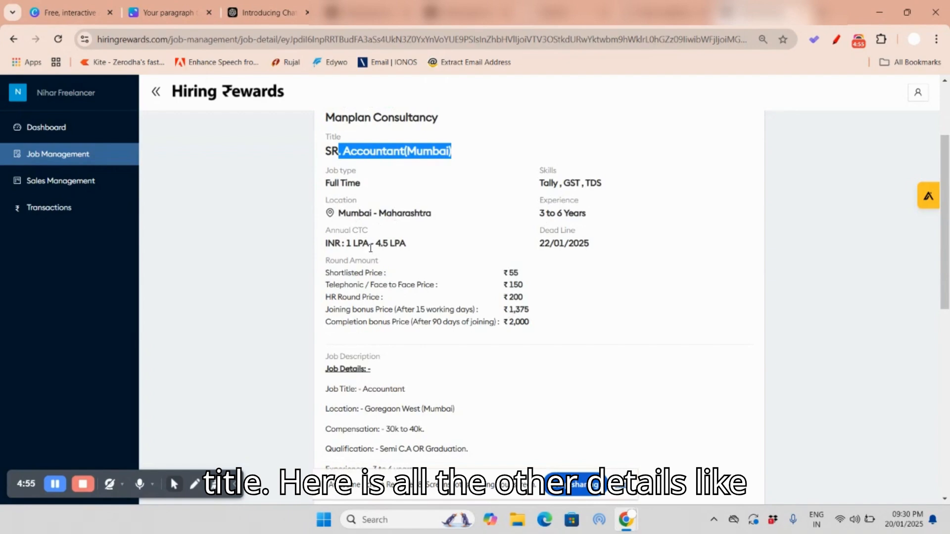
scroll(483, 379, "down", 2)
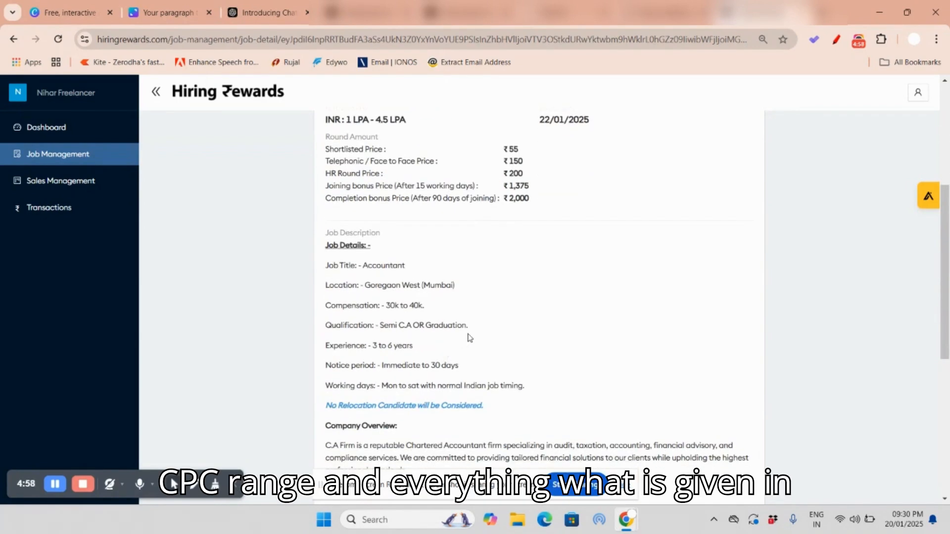
scroll(485, 337, "up", 3)
scroll(547, 314, "up", 3)
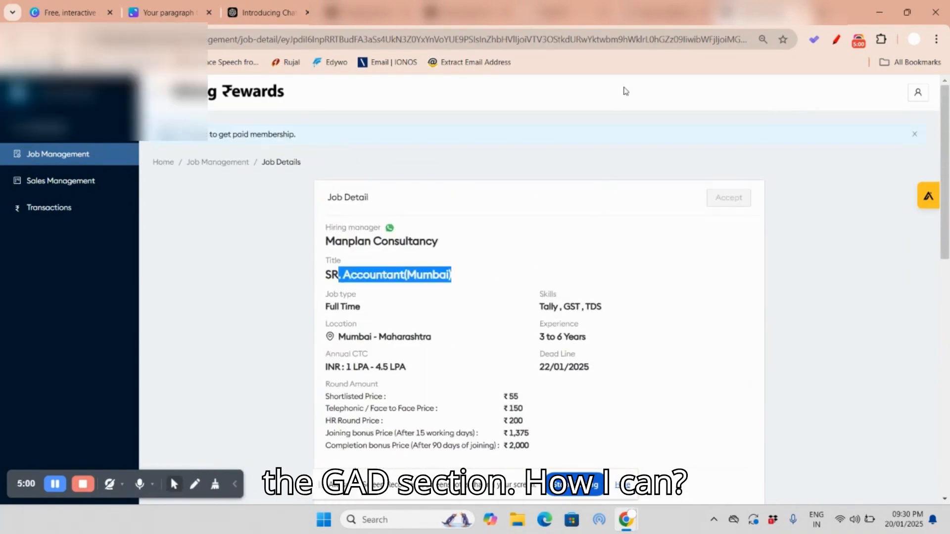
Step: Return to the Canva topic list and draw a red tick beside topic 1 about sourcing candidates from LinkedIn
left_click(658, 12)
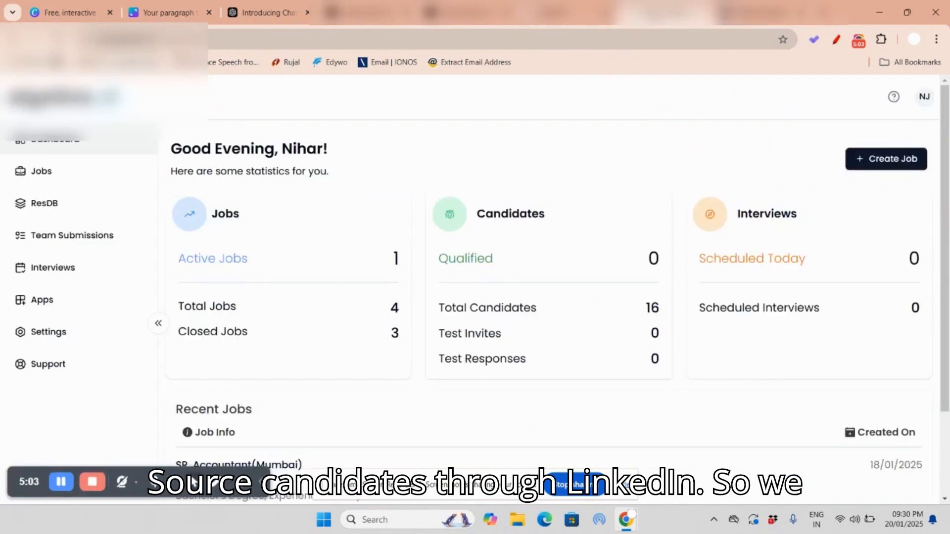
left_click(168, 13)
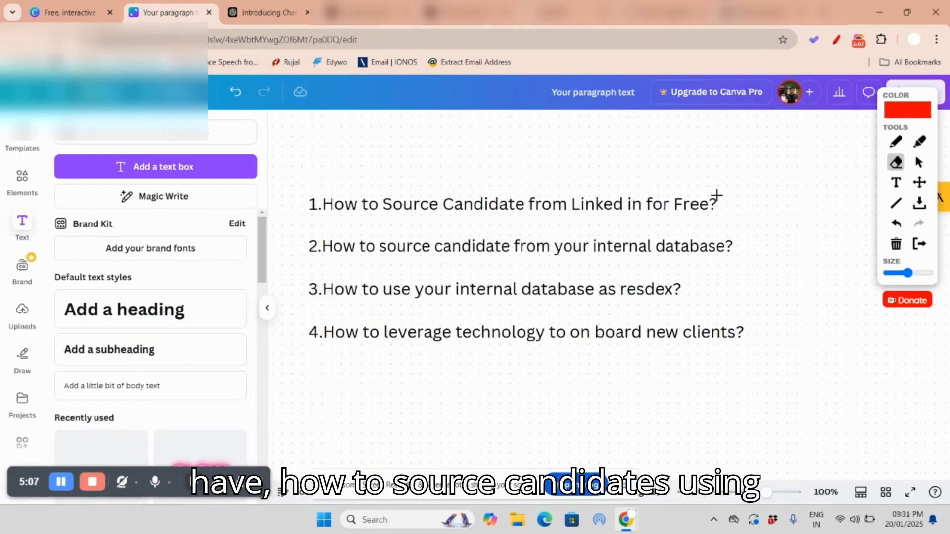
left_click(895, 142)
mouse_move(725, 192)
left_mouse_down()
mouse_move(740, 212)
mouse_move(792, 185)
left_mouse_up()
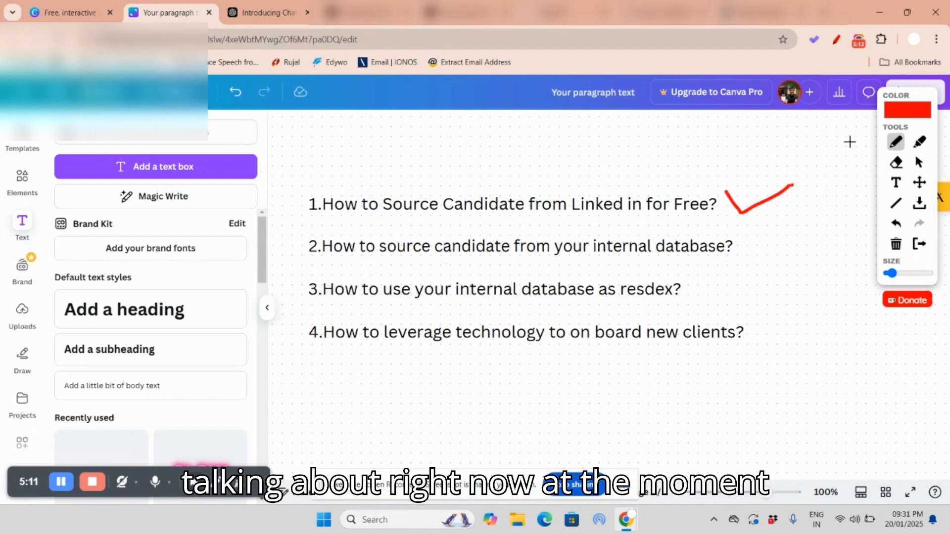
Step: Copy the title SR. Accountant(Mumbai) from the Hiring Rewards job detail and start creating a new job in AlgoHire
left_click(762, 18)
left_click(414, 280)
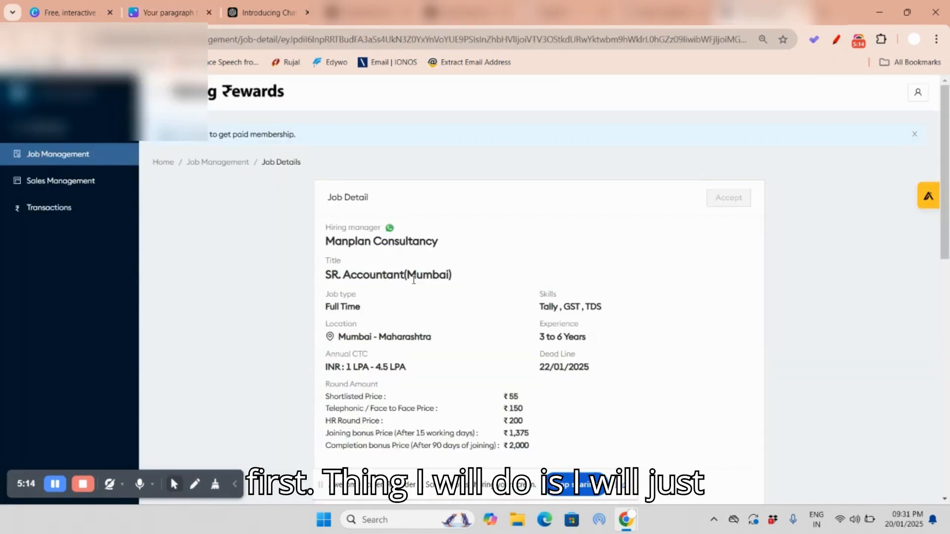
left_click_drag(451, 279, 326, 279)
key("ctrl+c")
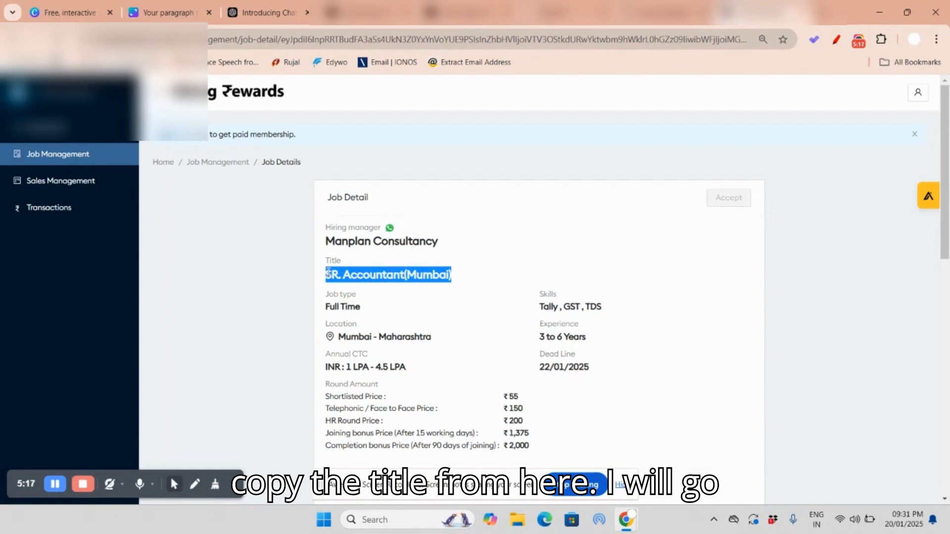
left_click(583, 13)
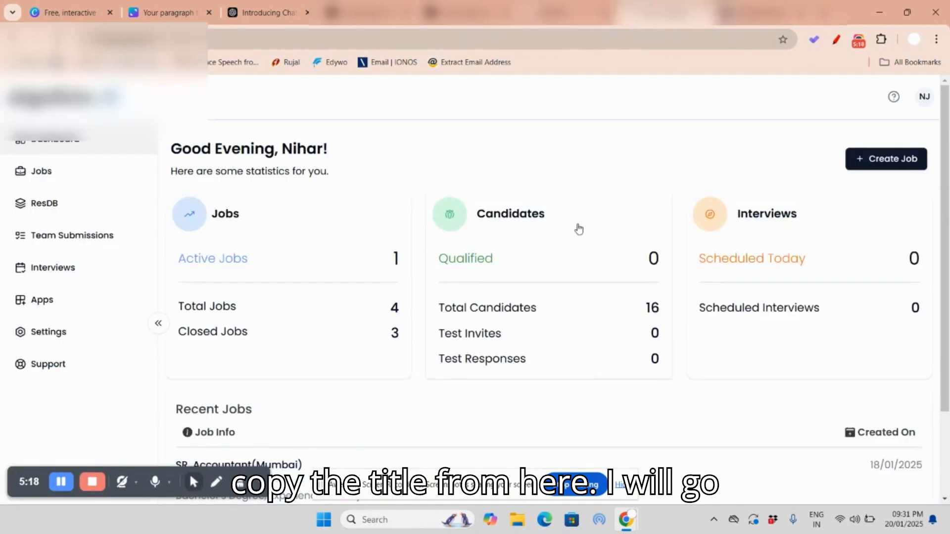
left_click(899, 161)
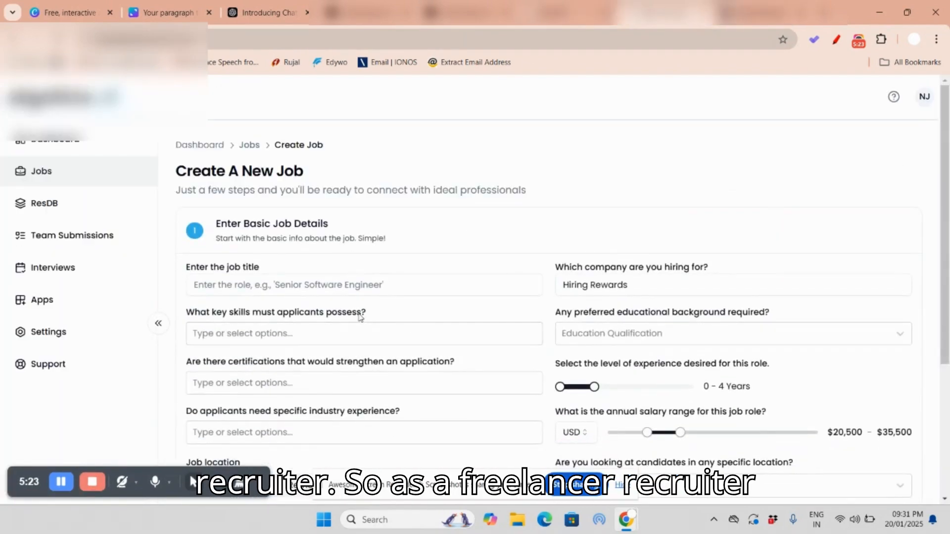
Step: Enter the copied SR. Accountant(Mumbai) as the job title of the new AlgoHire job
left_click(774, 13)
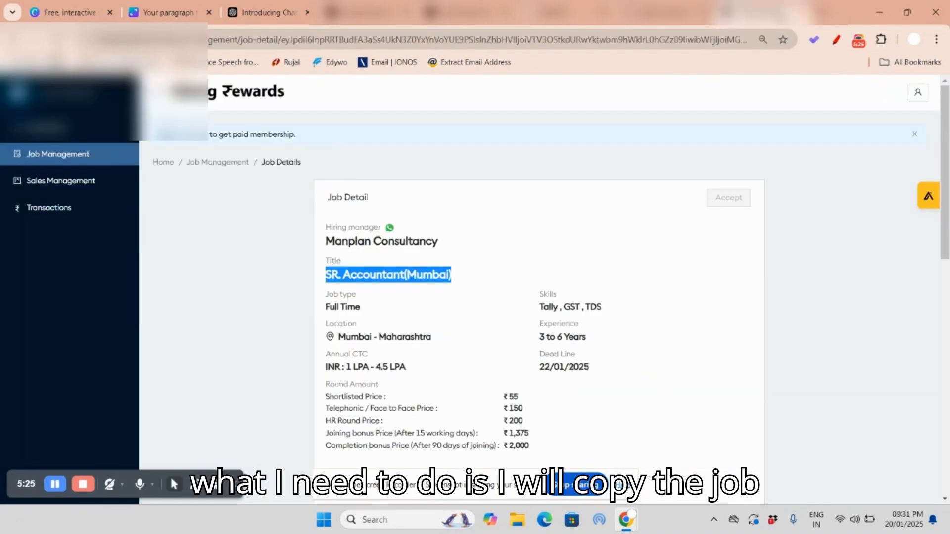
left_click(683, 13)
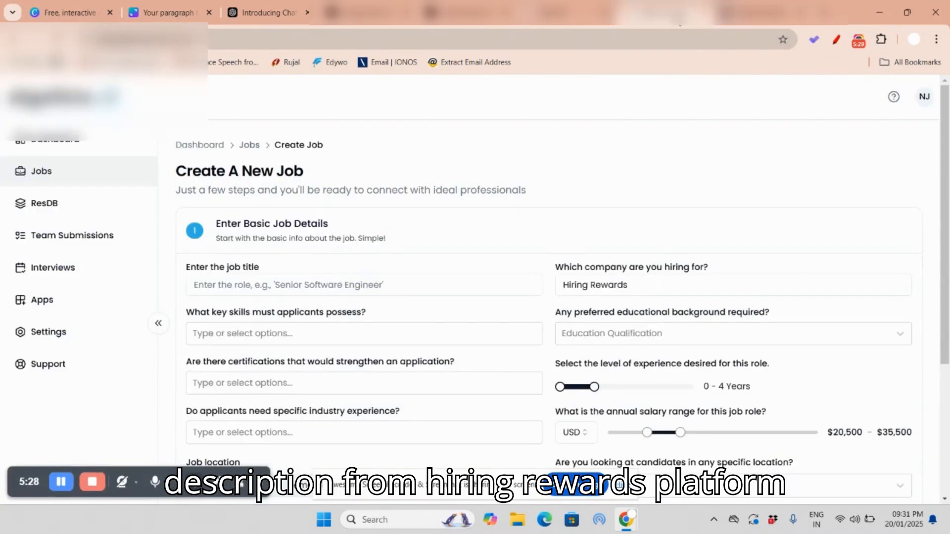
left_click(241, 285)
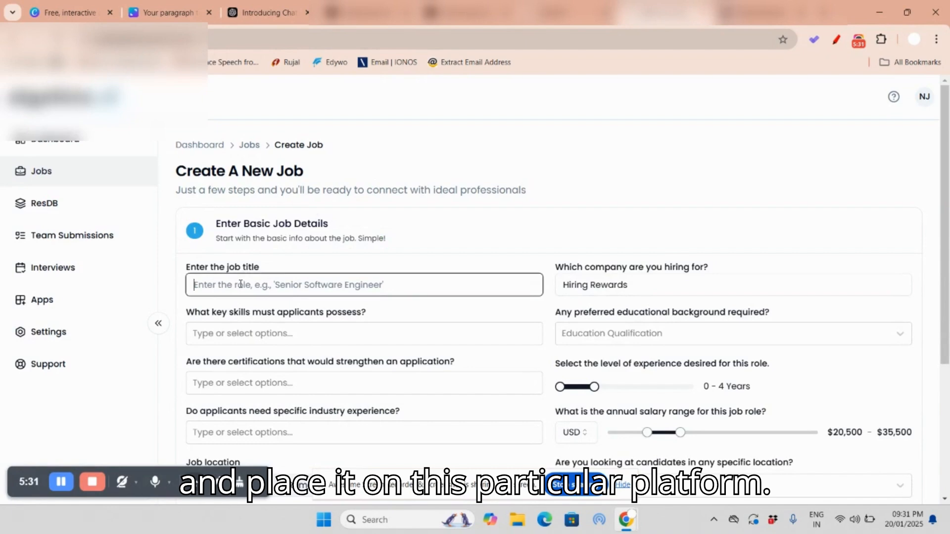
key("ctrl+v")
Step: Look up the skills required for the opening in its Hiring Rewards job detail and highlight them
scroll(337, 304, "down", 1)
left_click(327, 270)
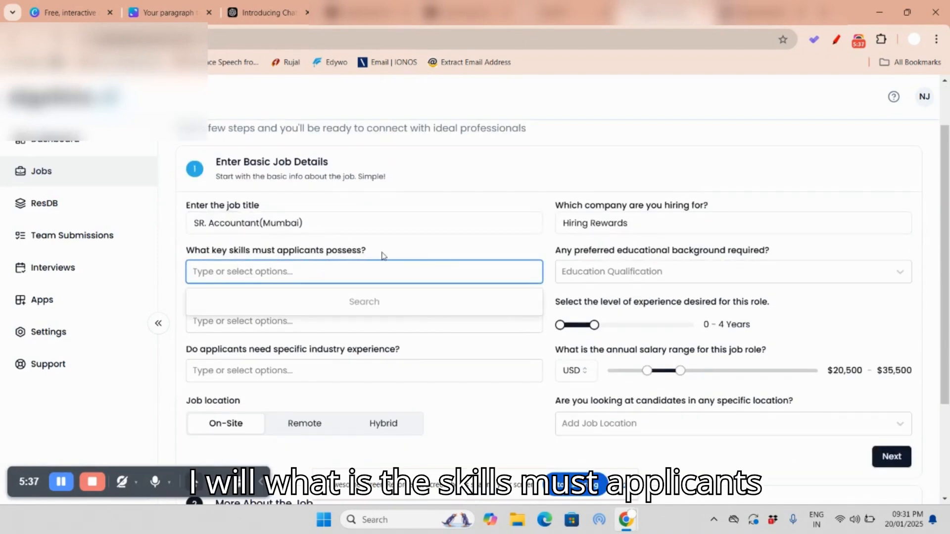
left_click(757, 12)
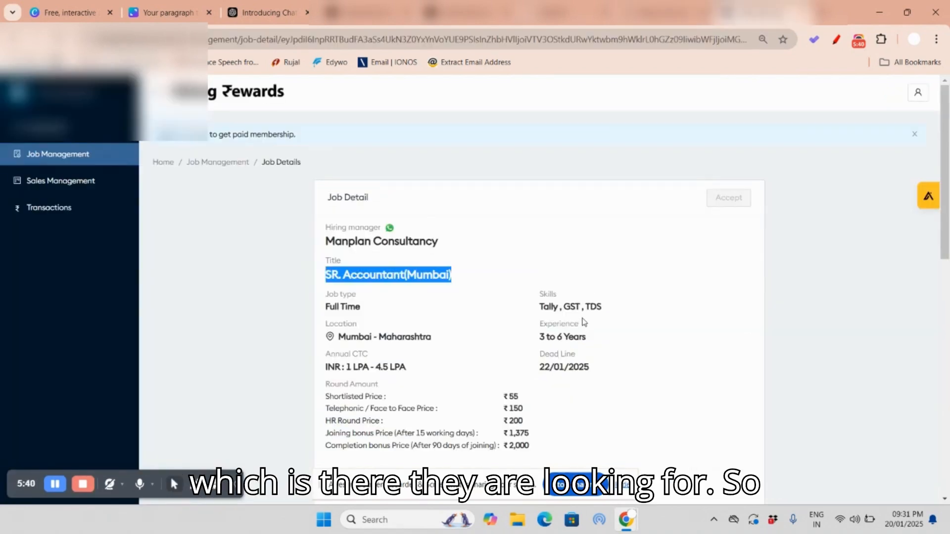
left_click(540, 305)
left_click_drag(540, 305, 615, 315)
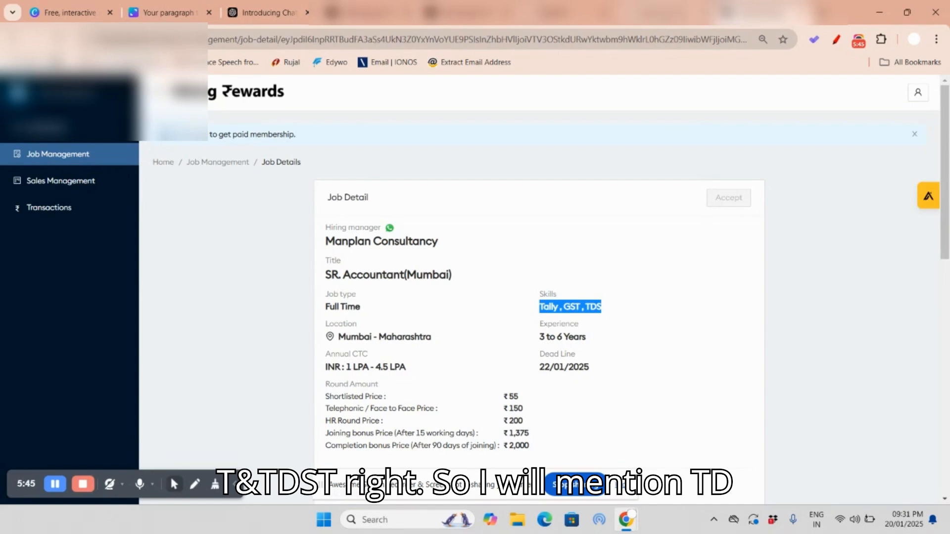
Step: Back in AlgoHire, add tds, gst and tally as the key skills applicants must possess
left_click(666, 12)
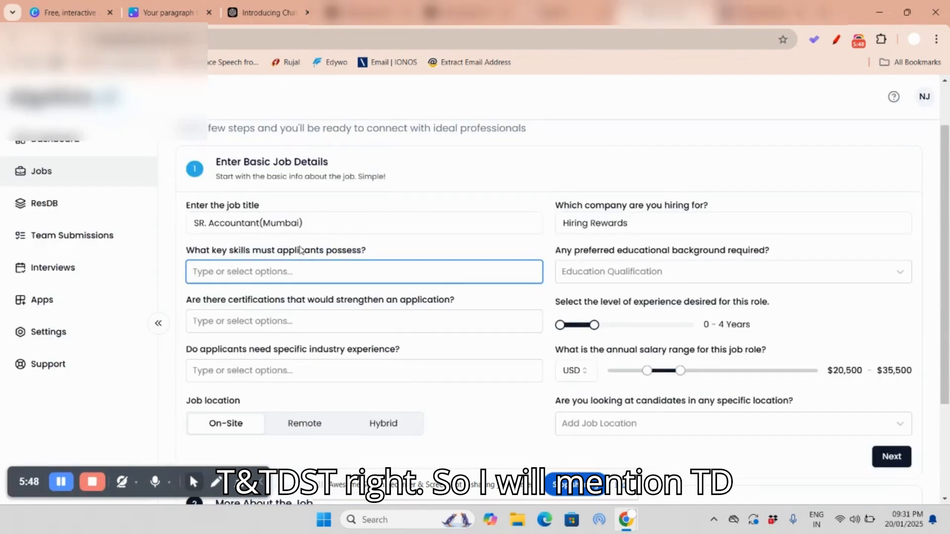
type("tds")
left_click(235, 294)
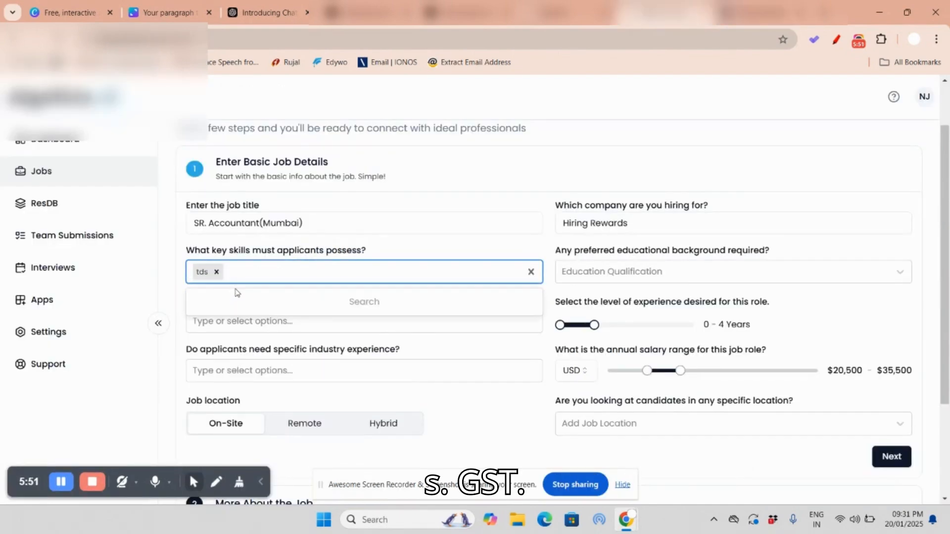
type("gst")
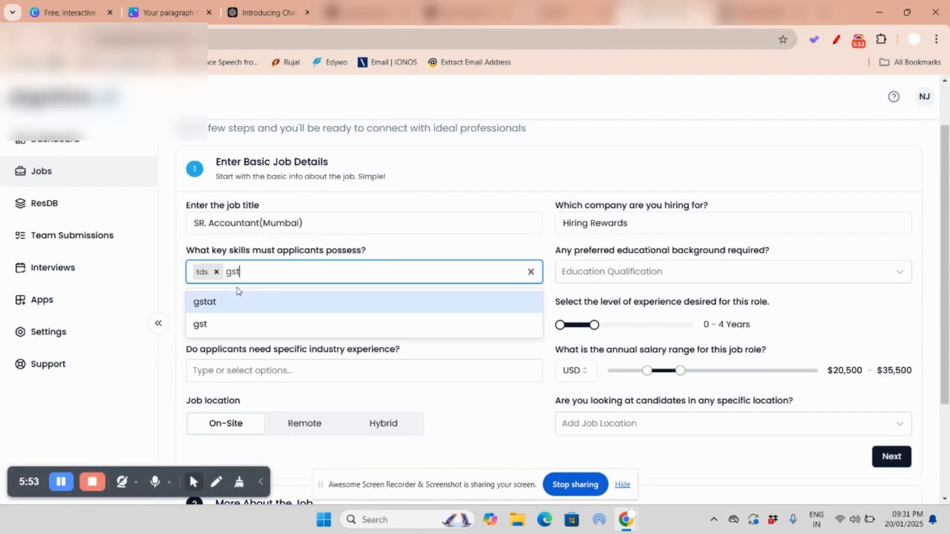
left_click(233, 334)
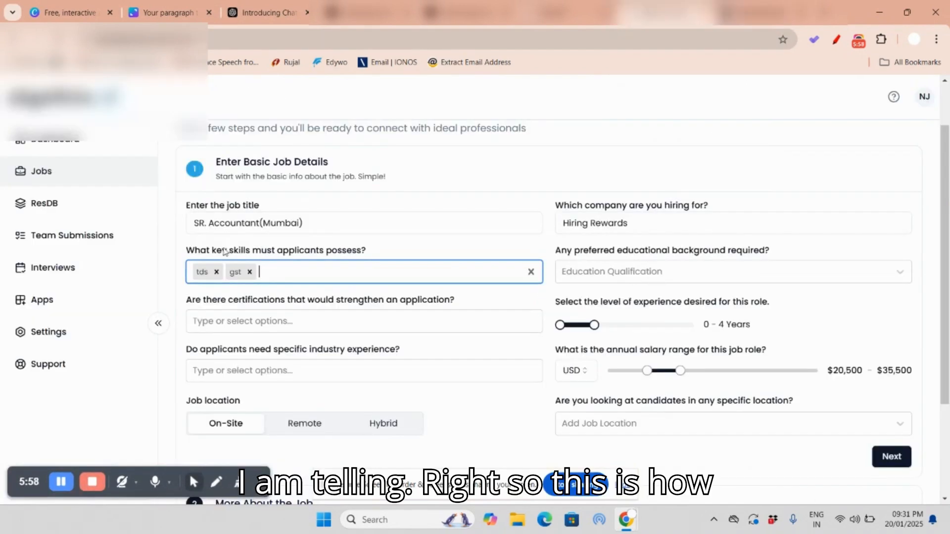
type("tally")
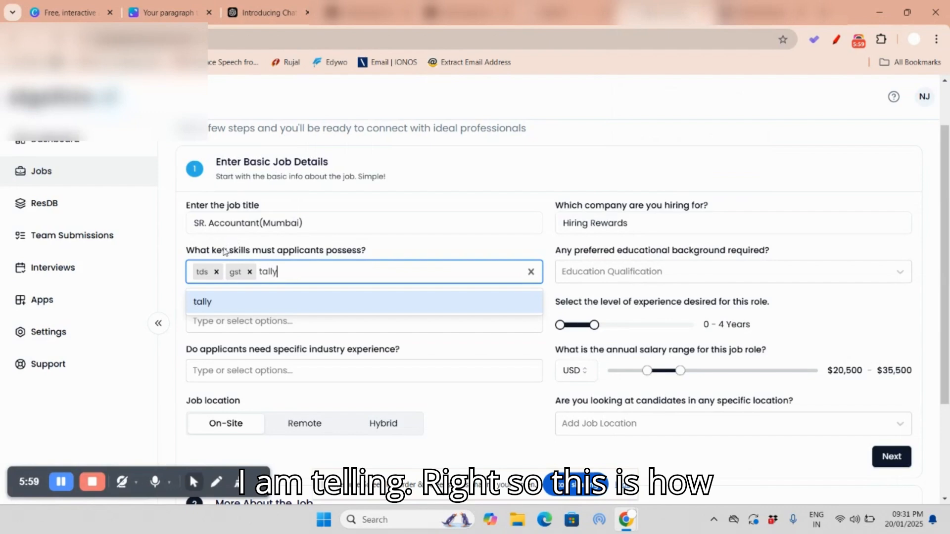
left_click(296, 304)
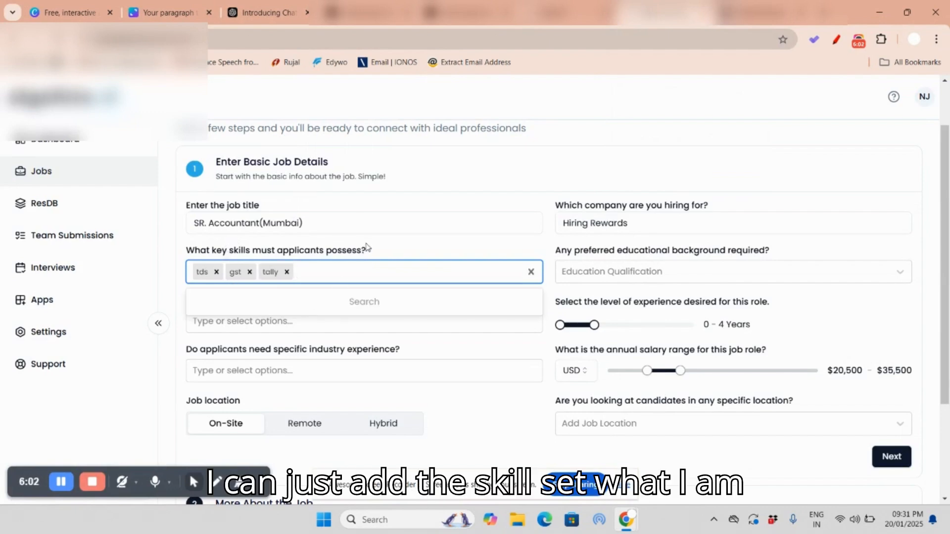
left_click(390, 246)
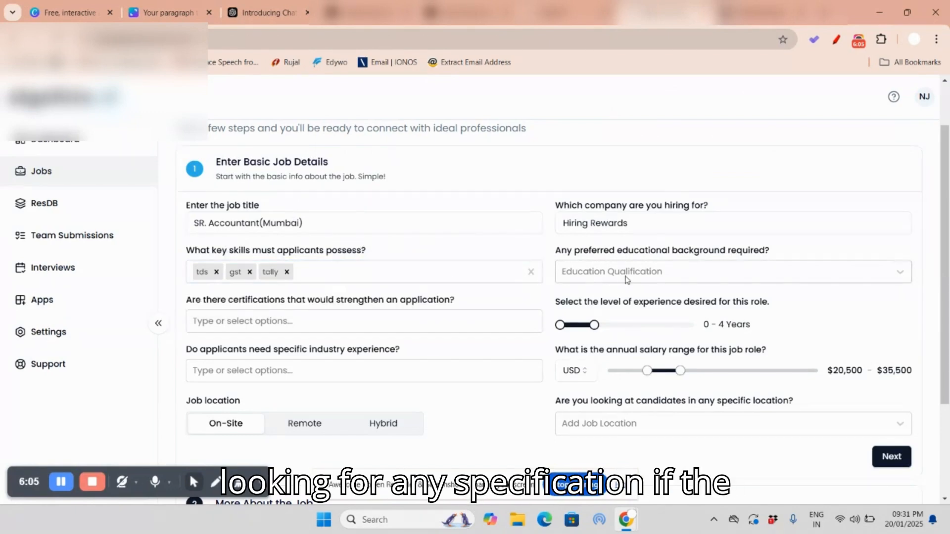
Step: Find the required qualification in the Hiring Rewards job description and highlight that line
left_click(758, 13)
scroll(539, 340, "down", 5)
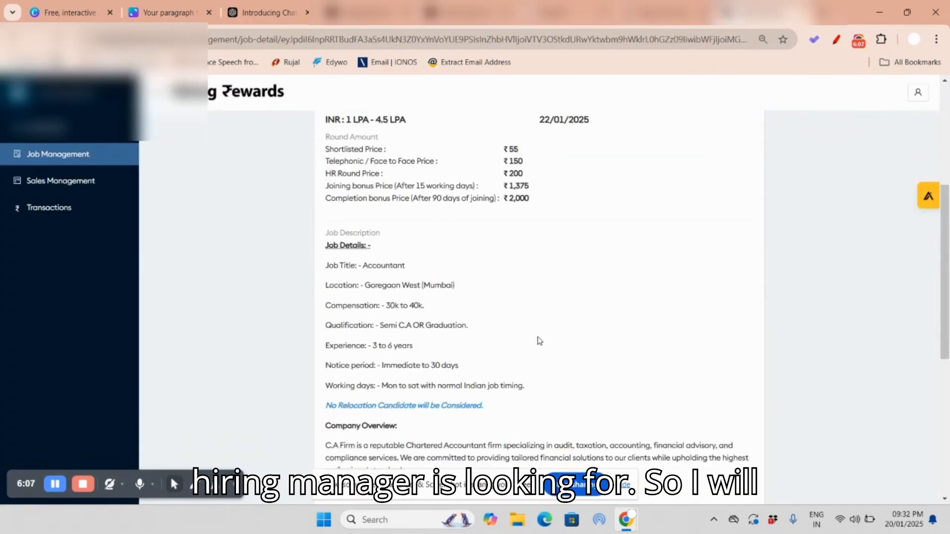
scroll(517, 323, "down", 1)
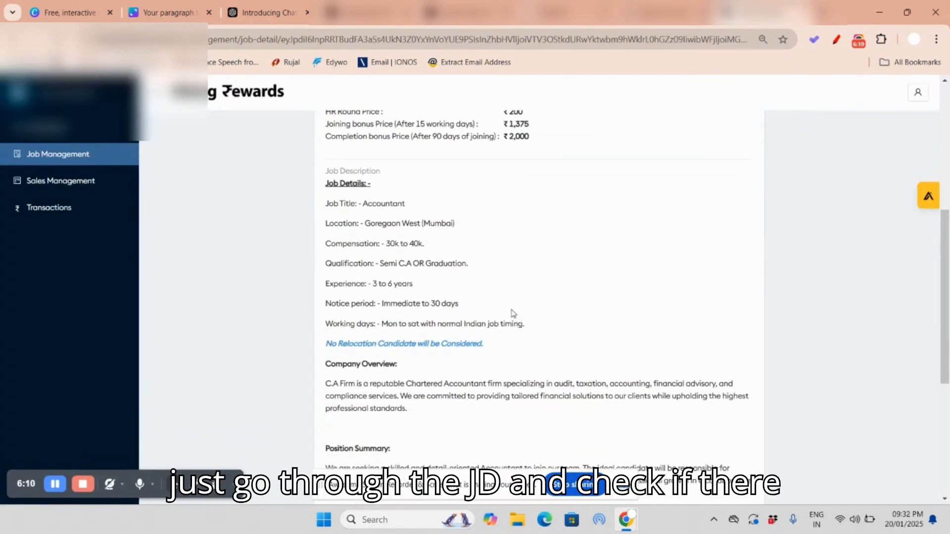
left_click_drag(396, 264, 468, 261)
left_click_drag(337, 262, 476, 265)
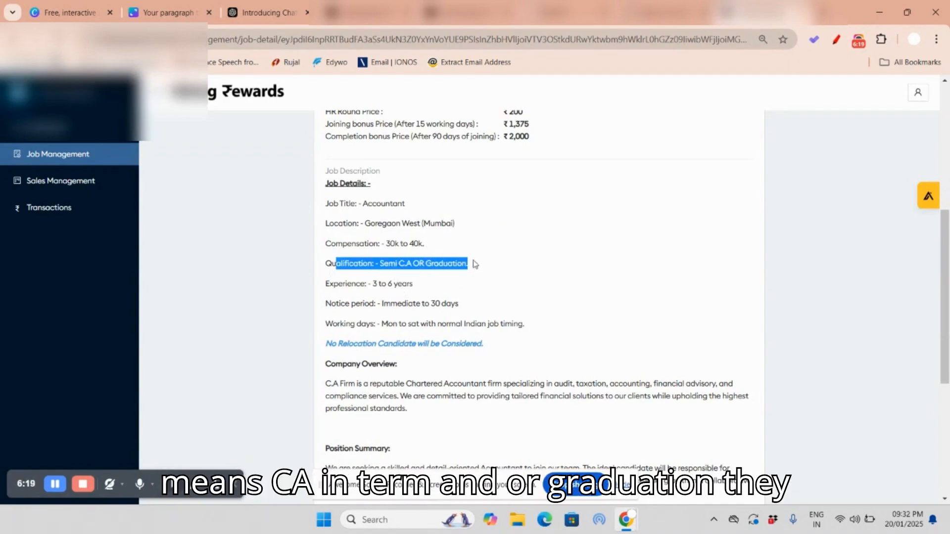
Step: Set the preferred educational background of the AlgoHire job to Bachelor's Degree
left_click(644, 14)
left_click(589, 274)
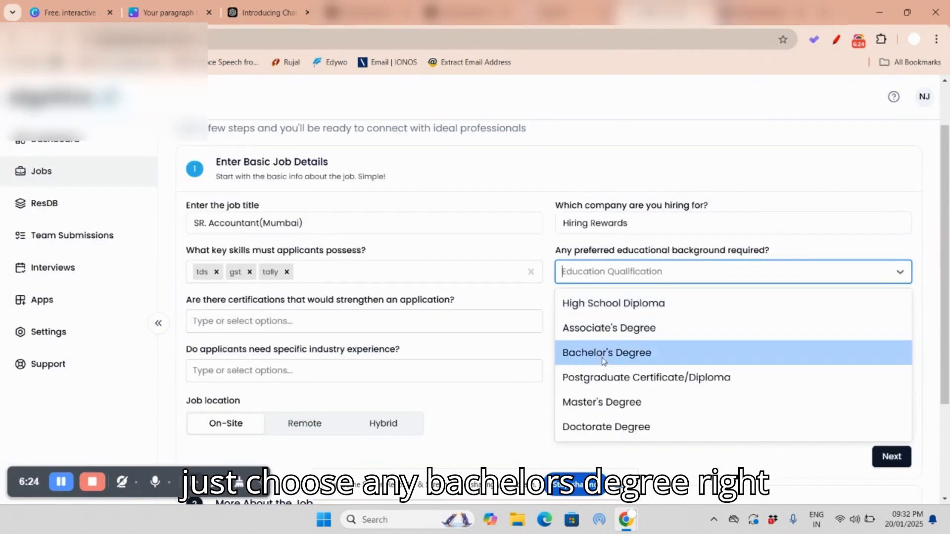
left_click(569, 352)
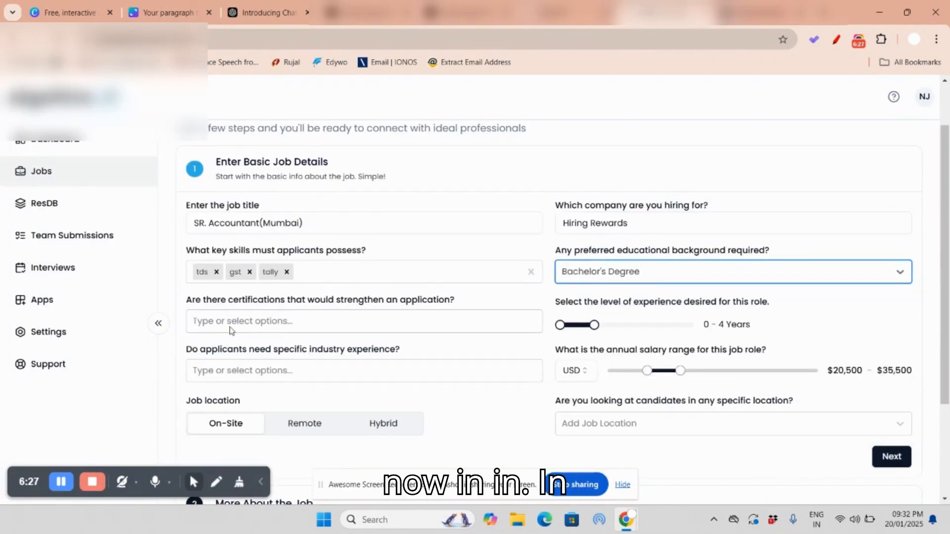
Step: Add the certification entry "he should have good knowledge in accounting" to the job details
scroll(255, 324, "down", 1)
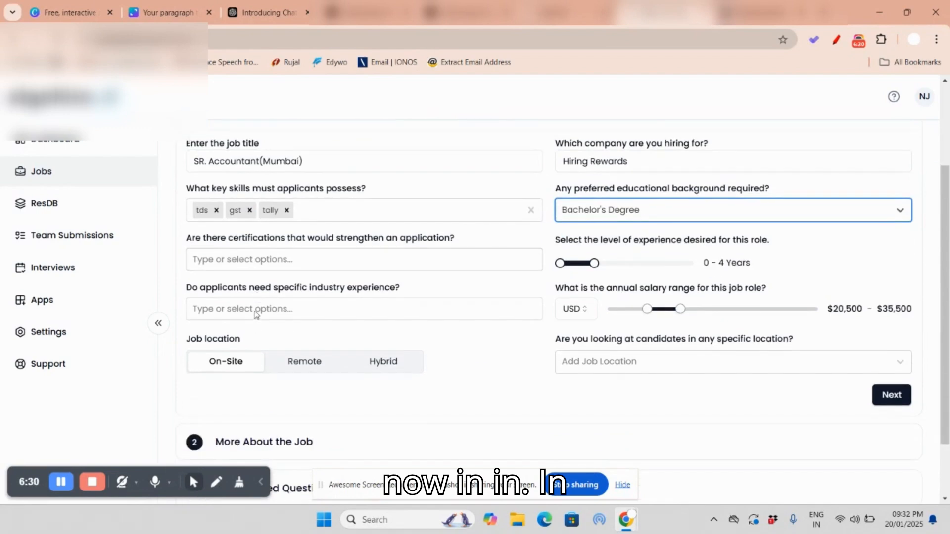
left_click(333, 261)
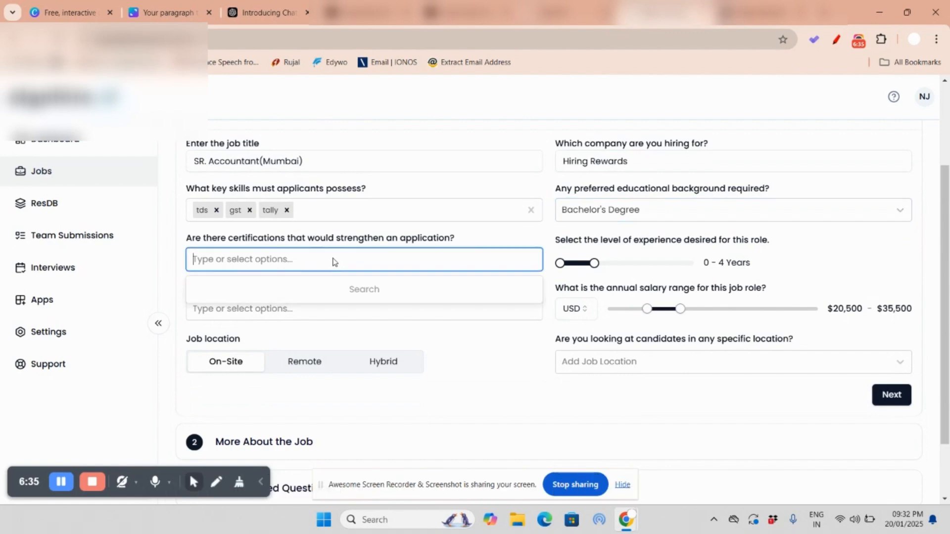
type("he shoul")
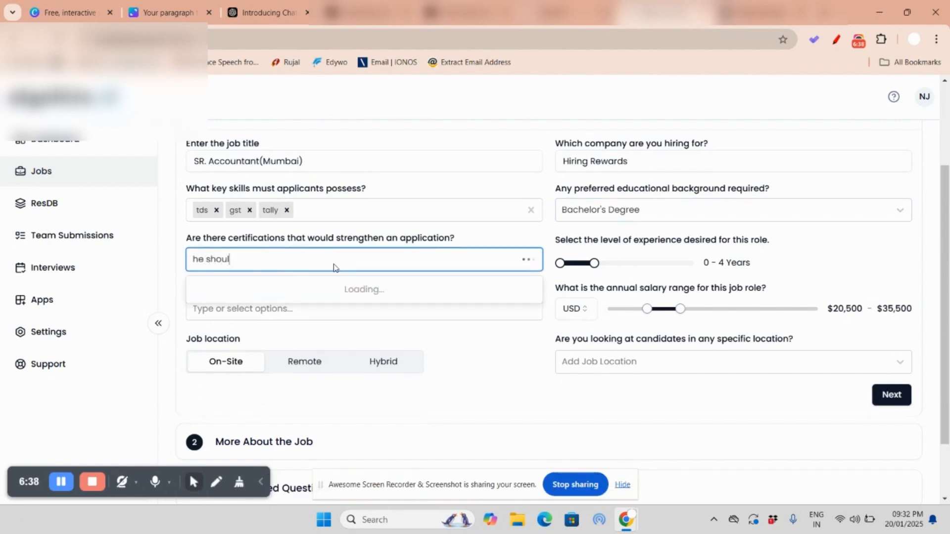
type("d have good k")
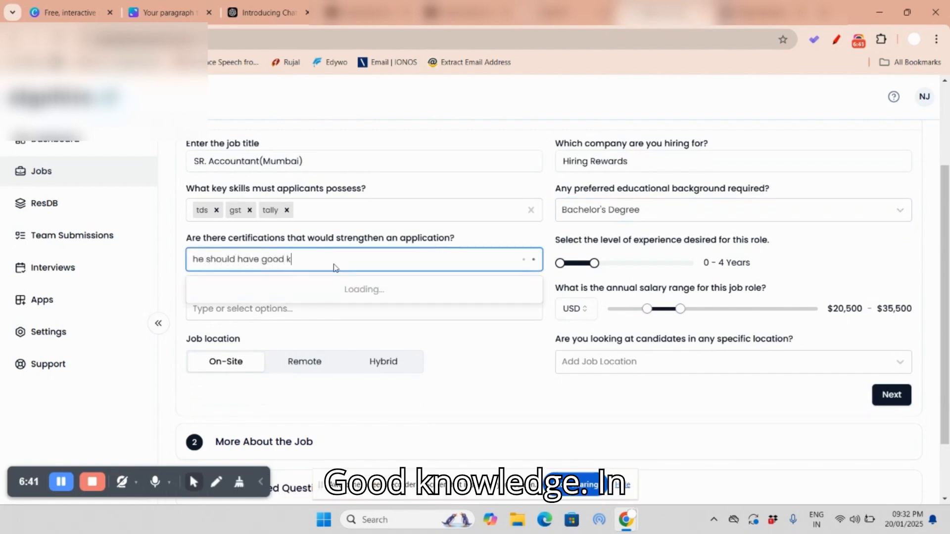
type("nowledge in accounting")
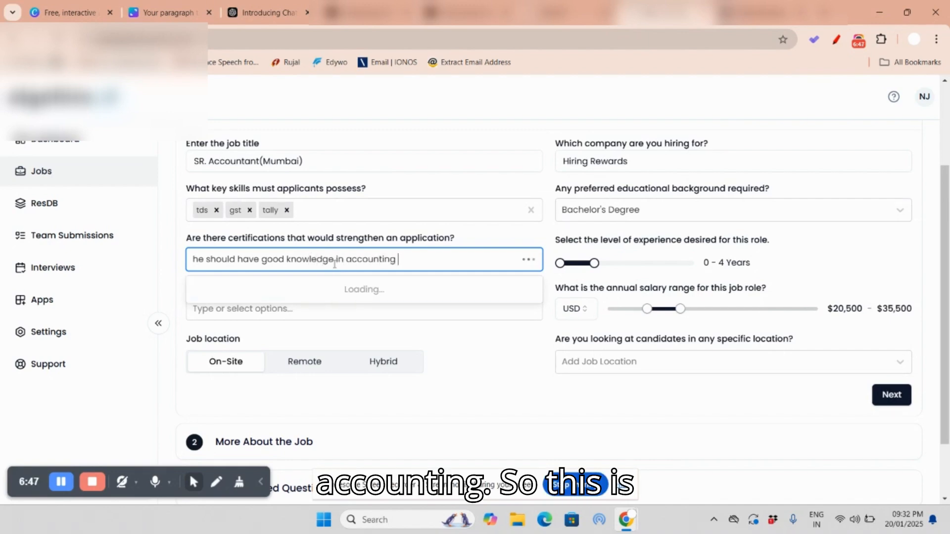
left_click(349, 291)
left_click(482, 351)
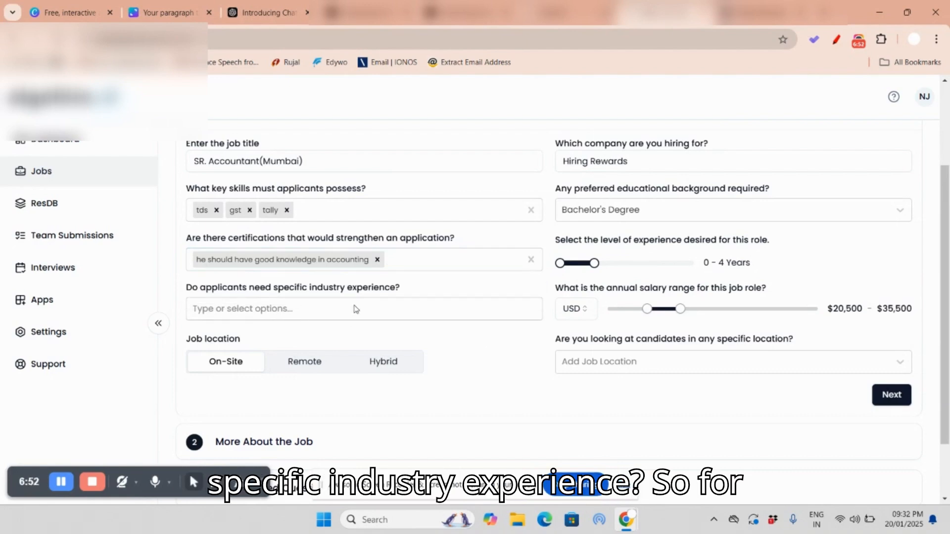
Step: Select Accounting / Auditing as the specific industry experience applicants need
left_click(381, 307)
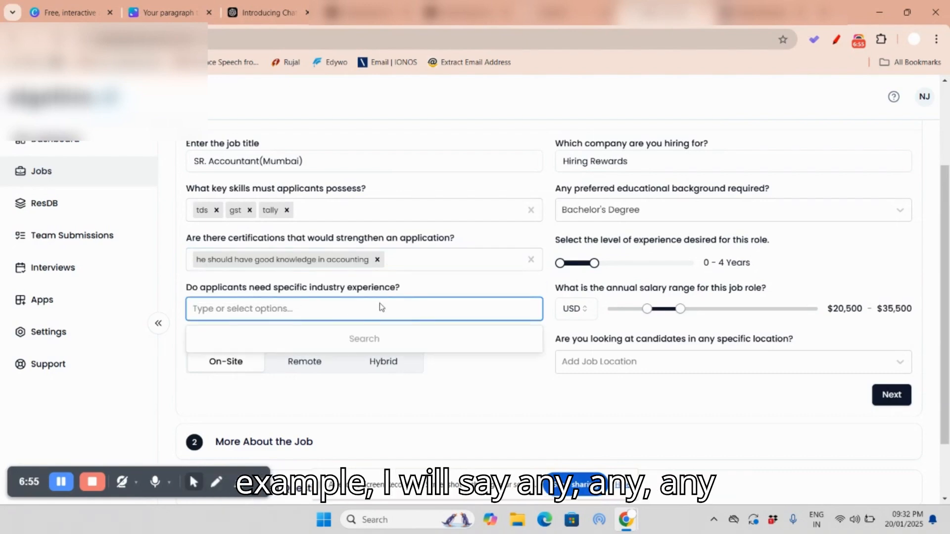
type("a")
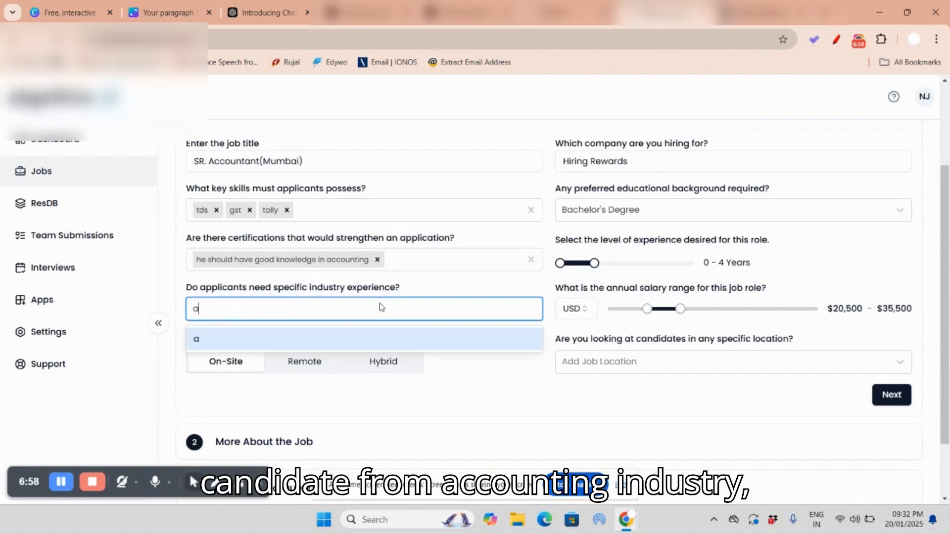
type("ccou")
left_click(267, 339)
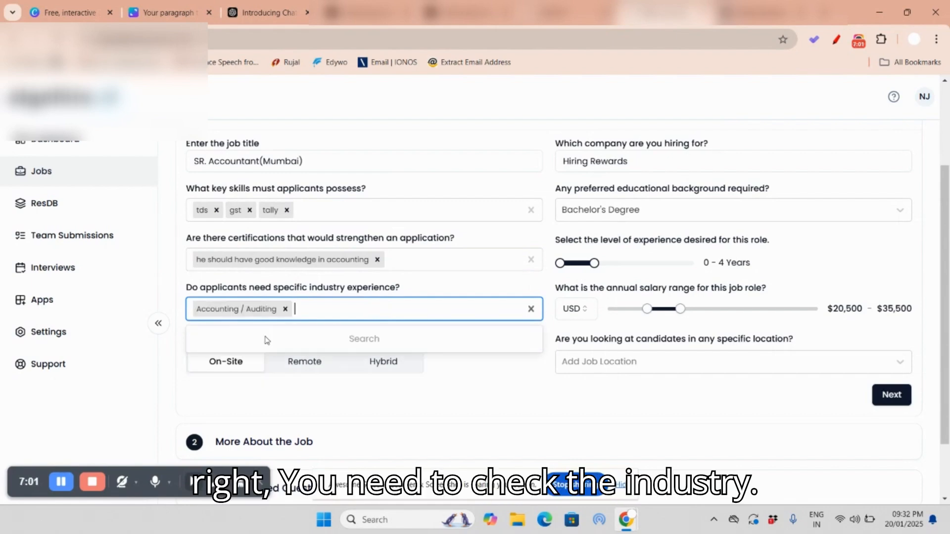
Step: Check the company's industry in the Company Overview of the Hiring Rewards job description, highlighting the relevant words
left_click(759, 13)
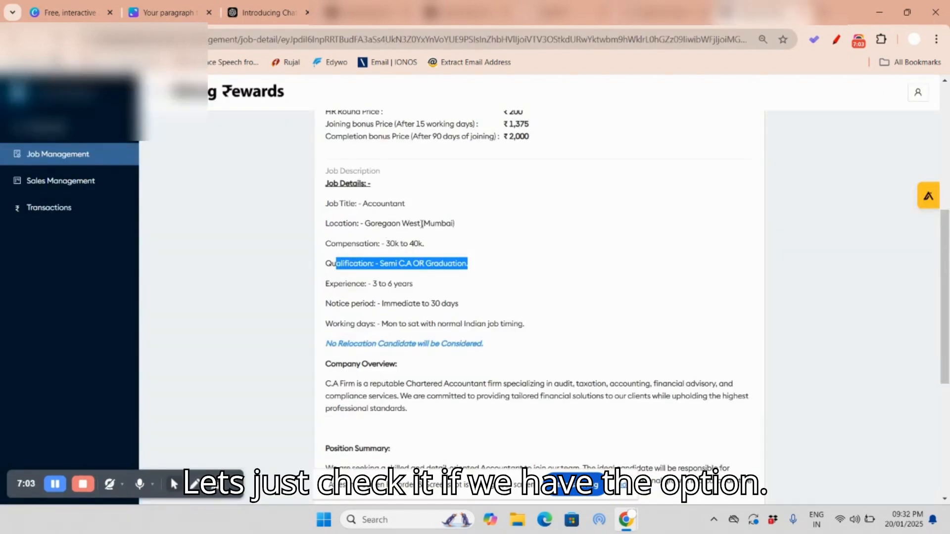
scroll(430, 340, "down", 1)
scroll(439, 340, "down", 1)
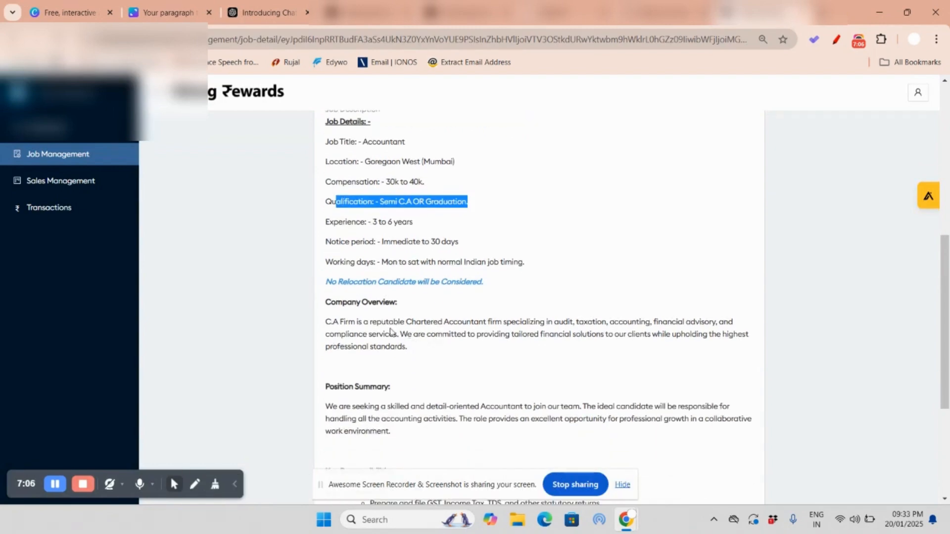
left_click_drag(348, 322, 380, 322)
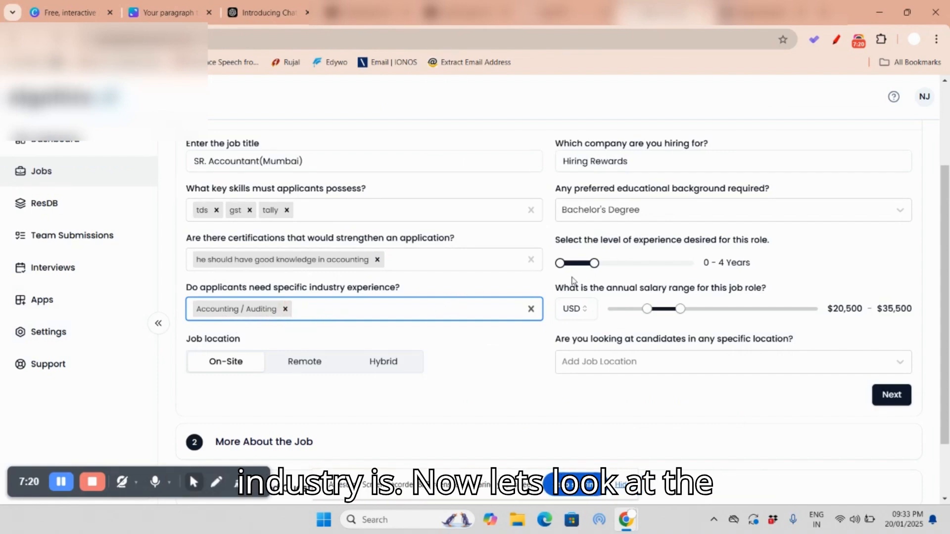
Step: Check the required experience in the Hiring Rewards job detail and set the AlgoHire experience level to 3 - 6 Years
left_click(775, 15)
scroll(494, 183, "up", 6)
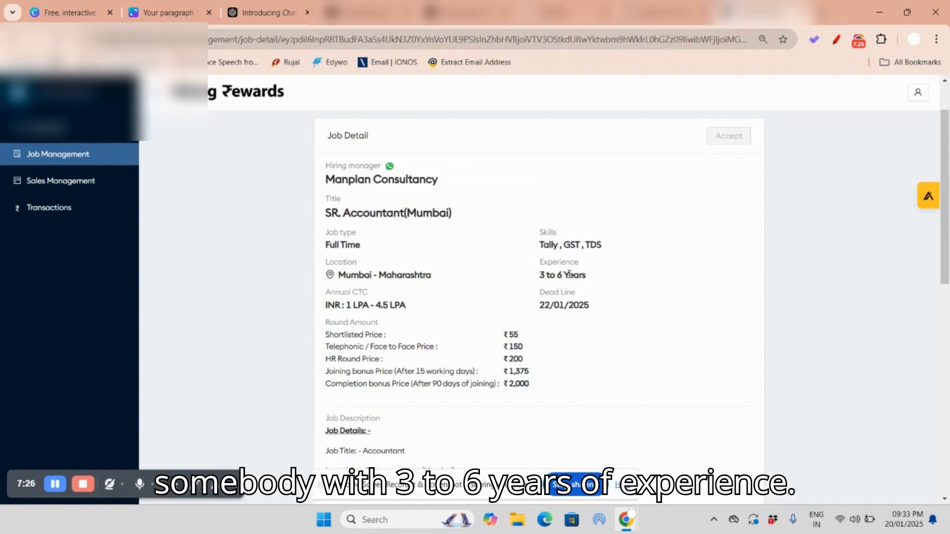
left_click(663, 12)
mouse_move(595, 264)
left_mouse_down()
mouse_move(613, 263)
mouse_move(562, 264)
mouse_move(586, 263)
left_mouse_up()
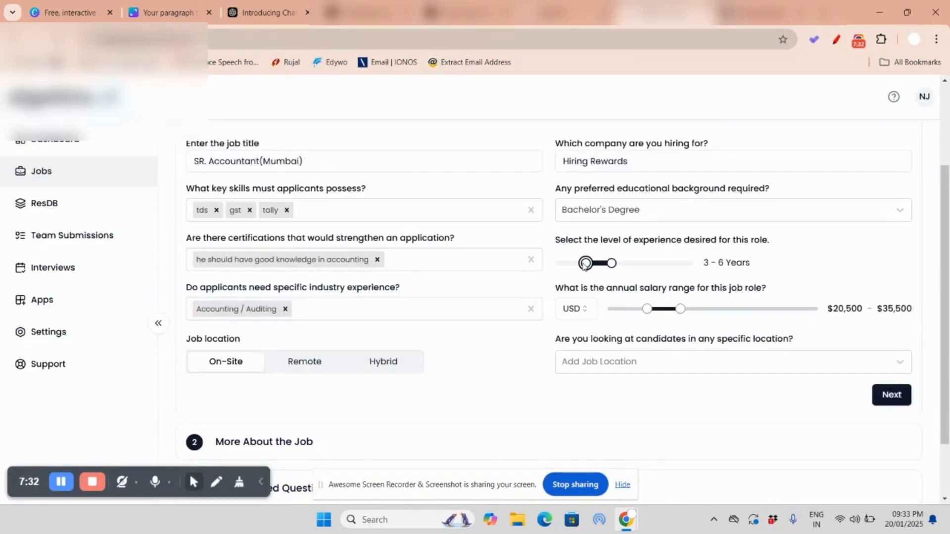
Step: Switch the annual salary currency to INR and set the minimum salary to ₹100,000
left_click(576, 311)
left_click(574, 355)
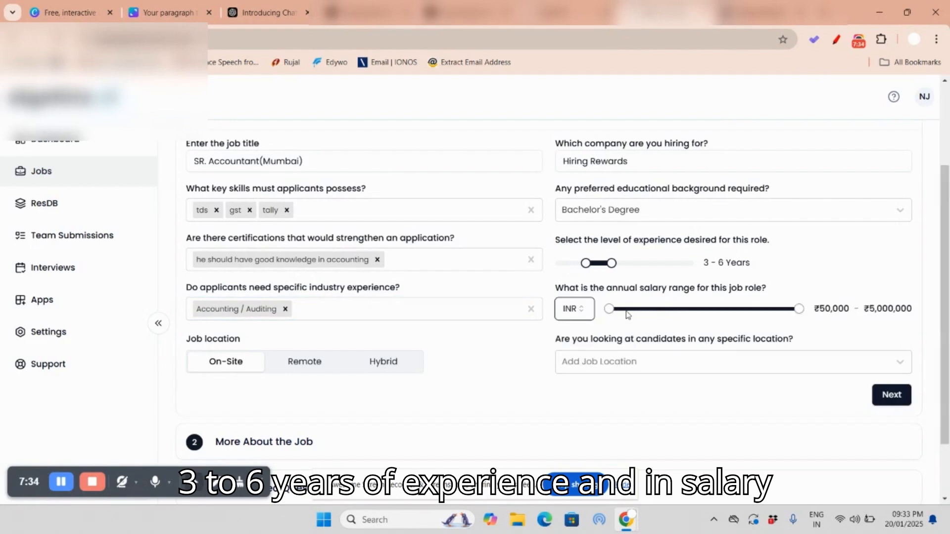
left_click_drag(609, 311, 610, 312)
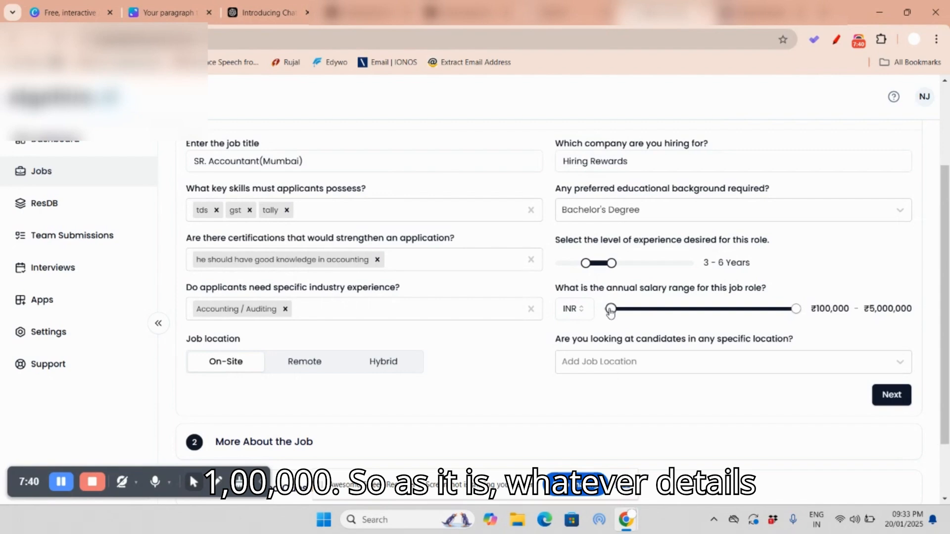
Step: Check the Annual CTC in the Hiring Rewards job detail and set the maximum annual salary in AlgoHire to ₹450,000
left_click(759, 13)
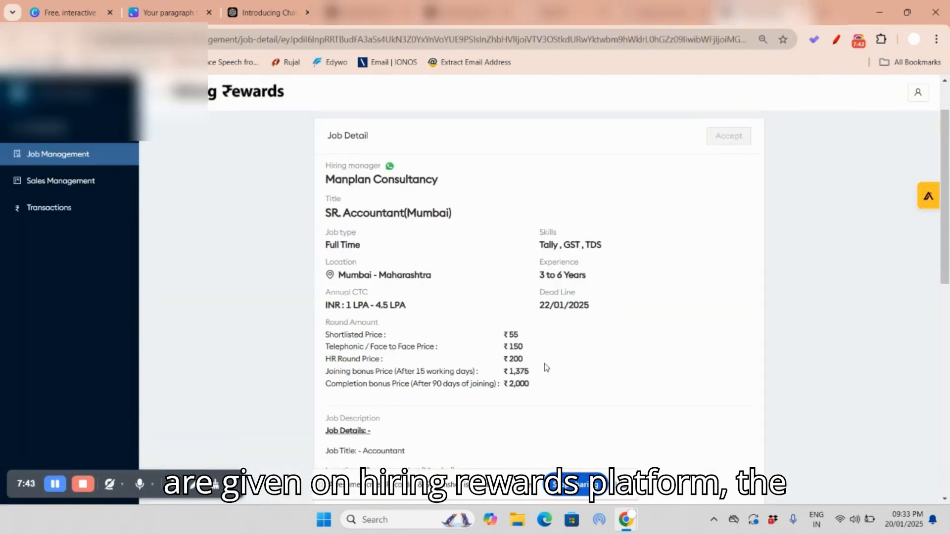
scroll(546, 367, "down", 3)
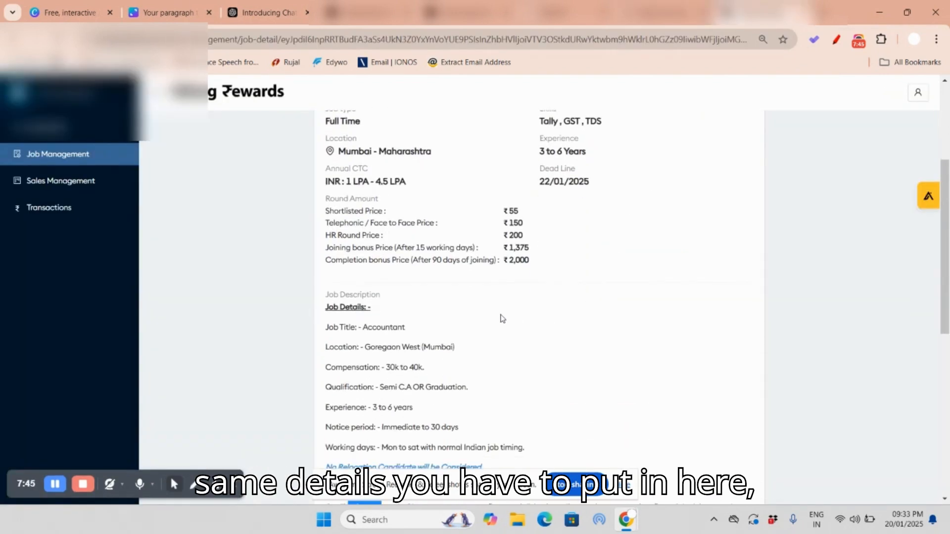
scroll(456, 283, "up", 1)
left_click(663, 13)
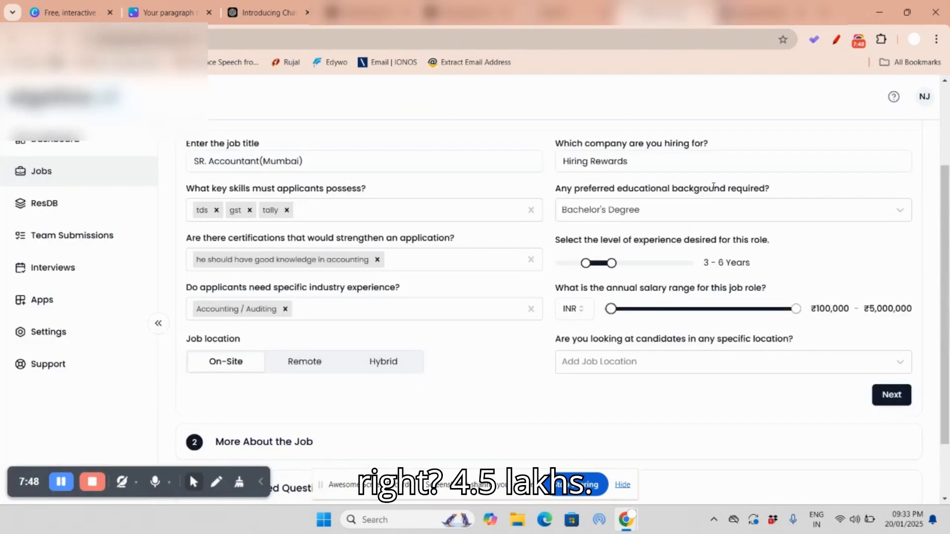
left_click_drag(796, 311, 695, 315)
key("Left")
key("Left")
key("Left")
key("Left")
key("Left")
key("Left")
key("Left")
key("Left")
key("Left")
key("Left")
key("Left")
key("Left")
key("Left")
key("Left")
key("Left")
key("Left")
key("Left")
key("Left")
key("Left")
key("Left")
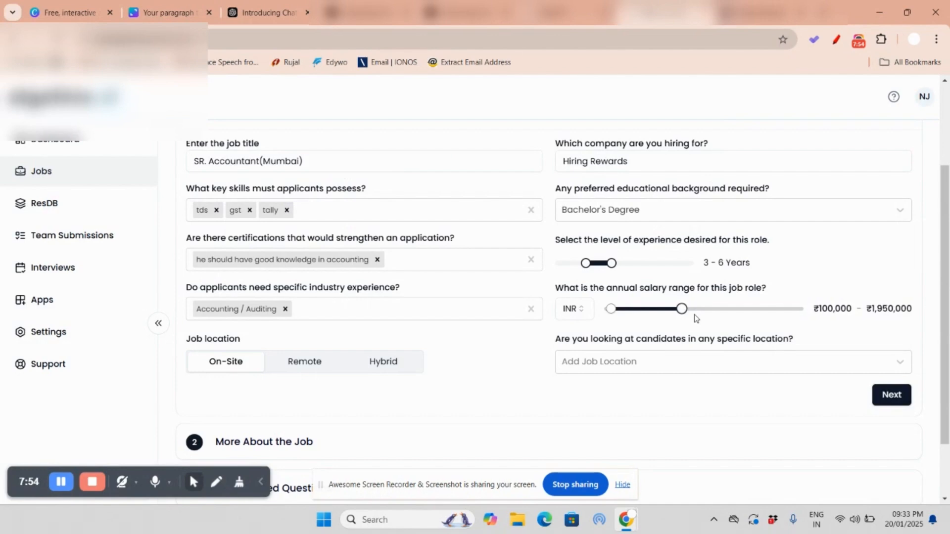
key("Left")
key("Left")
key("Left")
key("Left")
key("Left")
key("Left")
key("Left")
key("Left")
key("Left")
key("Left")
key("Left")
key("Left")
key("Left")
key("Left")
key("Left")
key("Left")
key("Left")
key("Left")
key("Left")
key("Left")
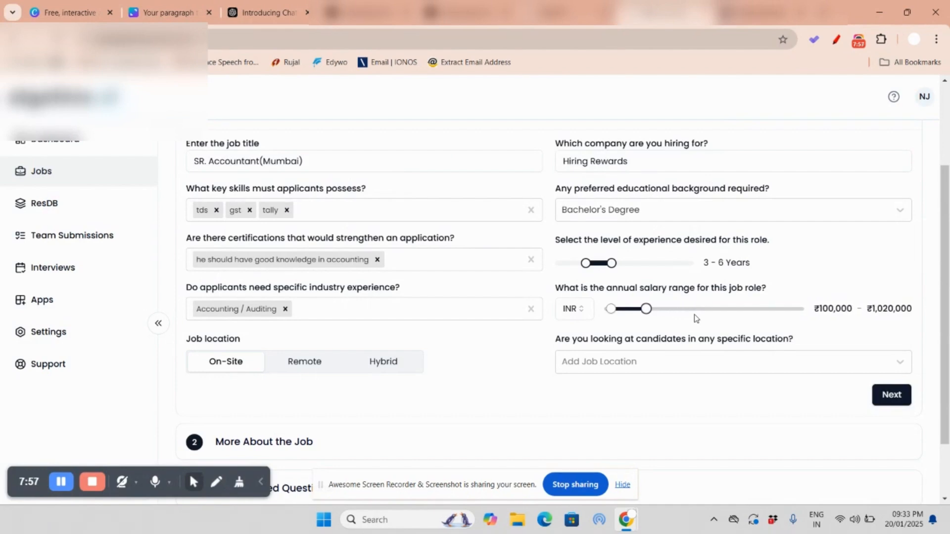
key("Left")
key("Left")
key("Left")
key("Left")
key("Left")
key("Left")
key("Left")
key("Left")
key("Left")
key("Left")
key("Left")
key("Left")
key("Left")
key("Left")
key("Left")
key("Left")
key("Left")
key("Left")
key("Left")
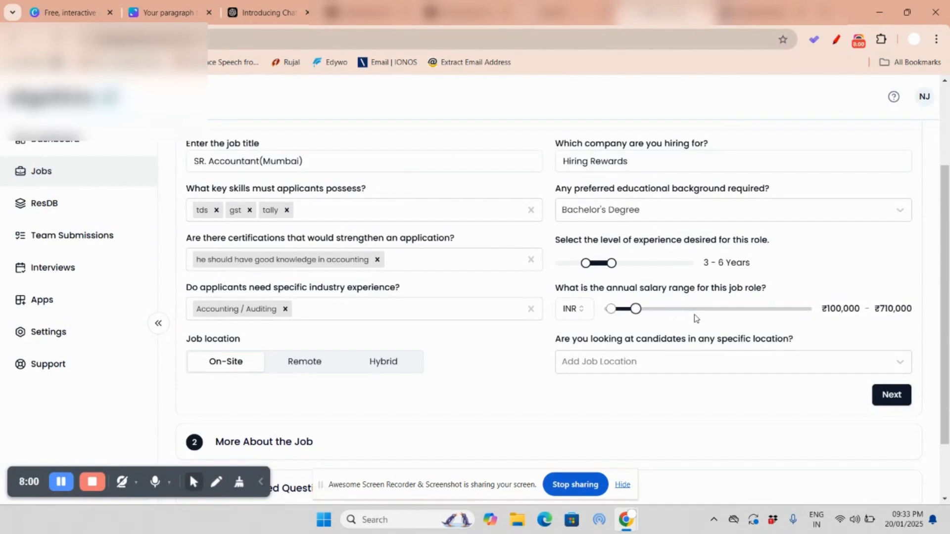
key("Left")
key("Left")
key("Left")
key("Left")
key("Left")
key("Left")
key("Left")
key("Left")
key("Left")
key("Left")
key("Left")
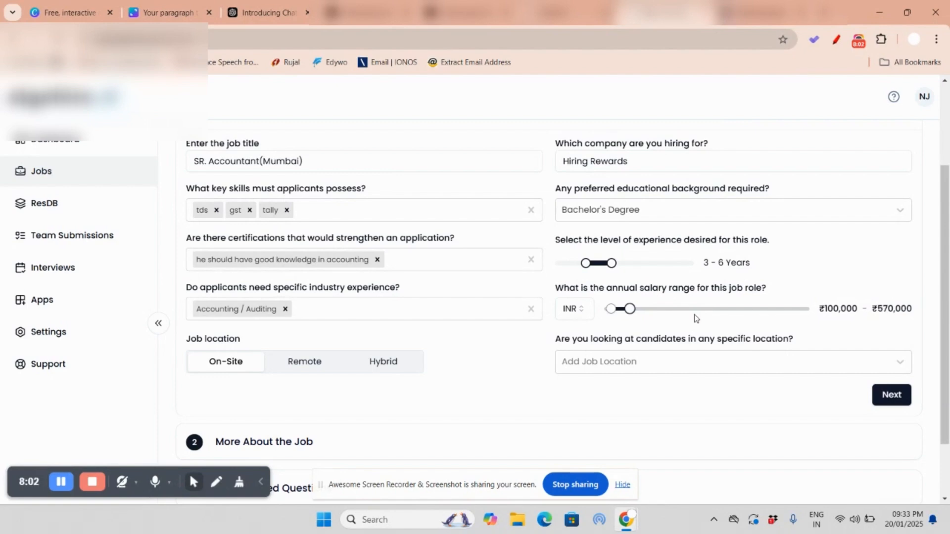
key("Left")
key("Left")
key("Left")
key("Left")
key("Left")
key("Left")
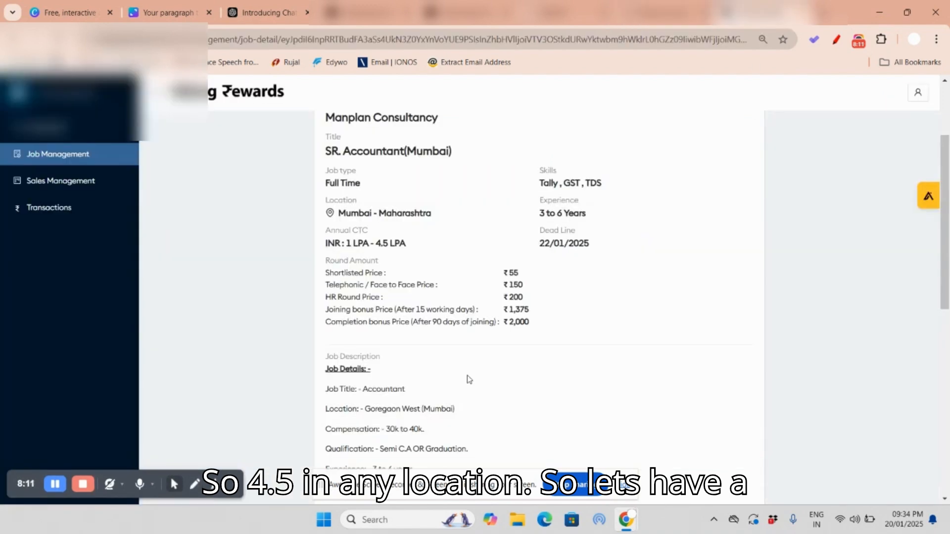
Step: Look up the job's location in Hiring Rewards, add Mumbai, Maharashtra, India as the candidate location, and continue to More About the Job
scroll(466, 377, "down", 2)
left_click_drag(377, 349, 453, 348)
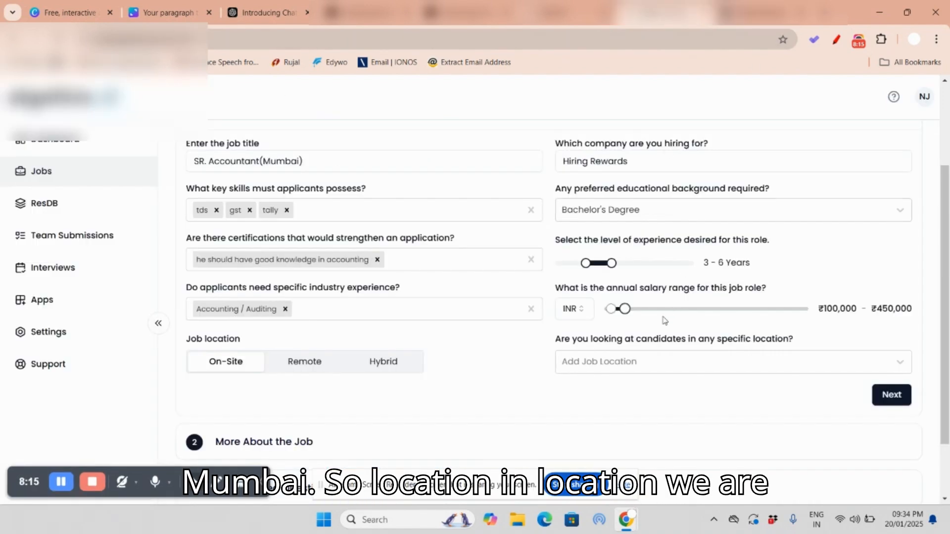
left_click(623, 361)
type("mumbai")
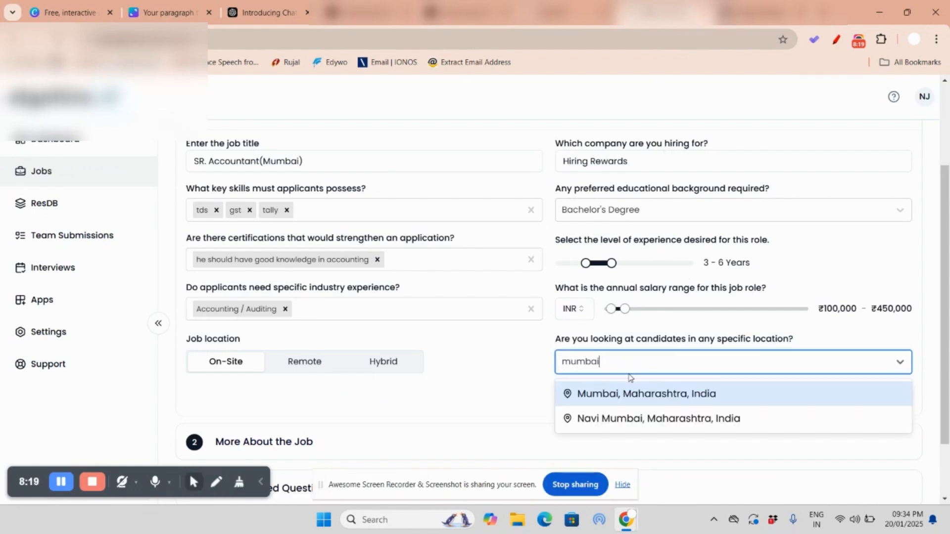
left_click(634, 400)
scroll(418, 361, "down", 2)
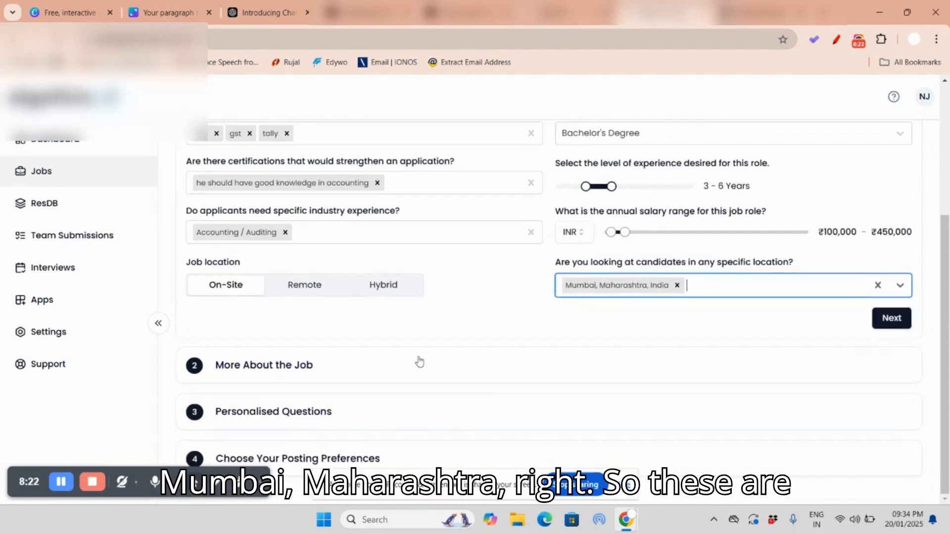
left_click(888, 320)
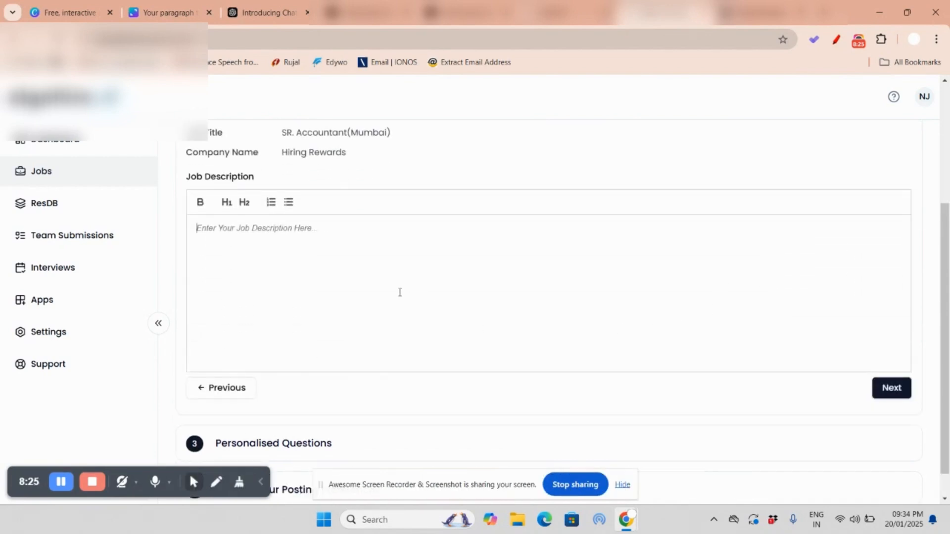
Step: Copy the full job description from Hiring Rewards into the AlgoHire Job Description and continue to Personalised Questions
left_click(757, 13)
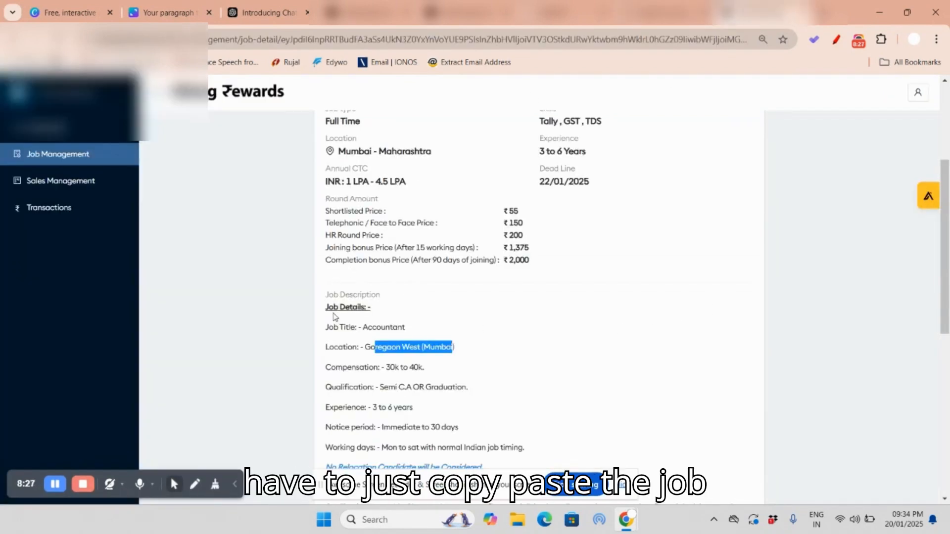
left_click_drag(329, 322, 415, 470)
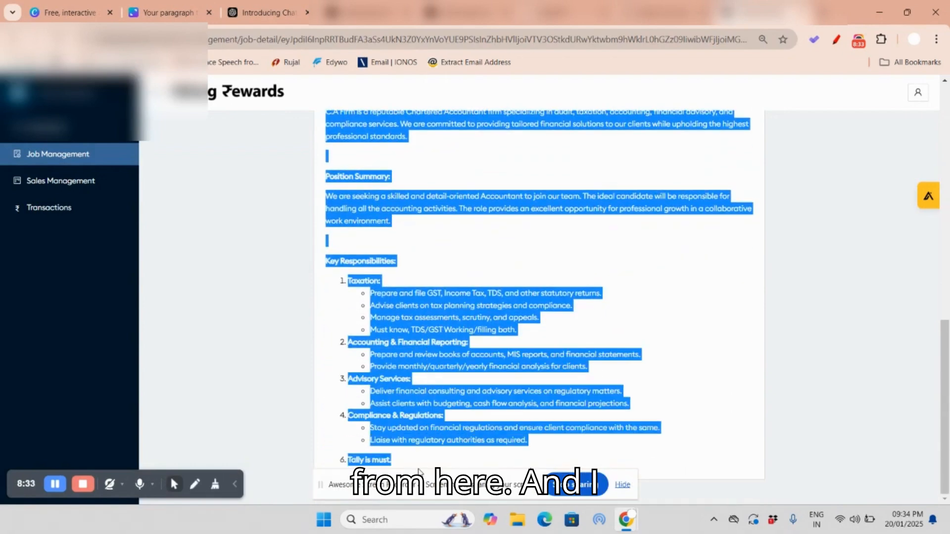
left_click(666, 12)
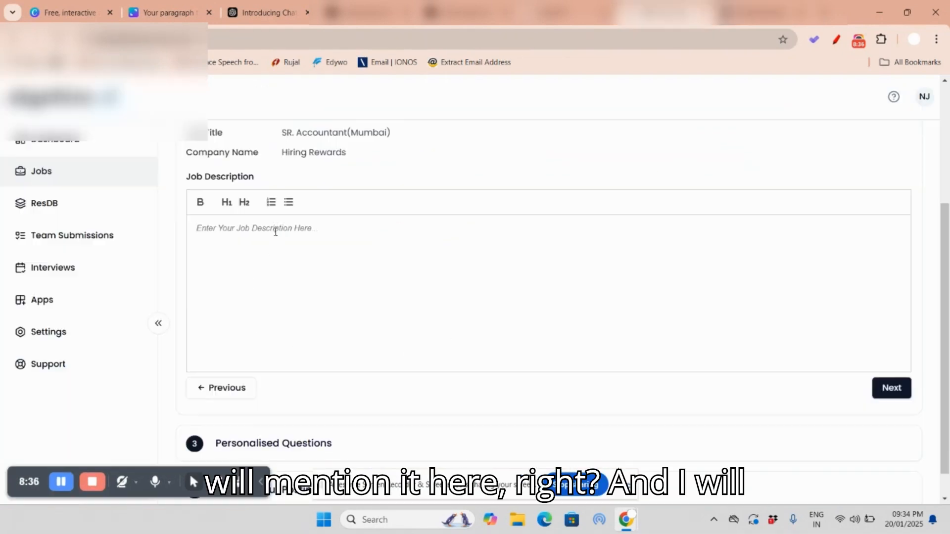
left_click(275, 231)
key("ctrl+v")
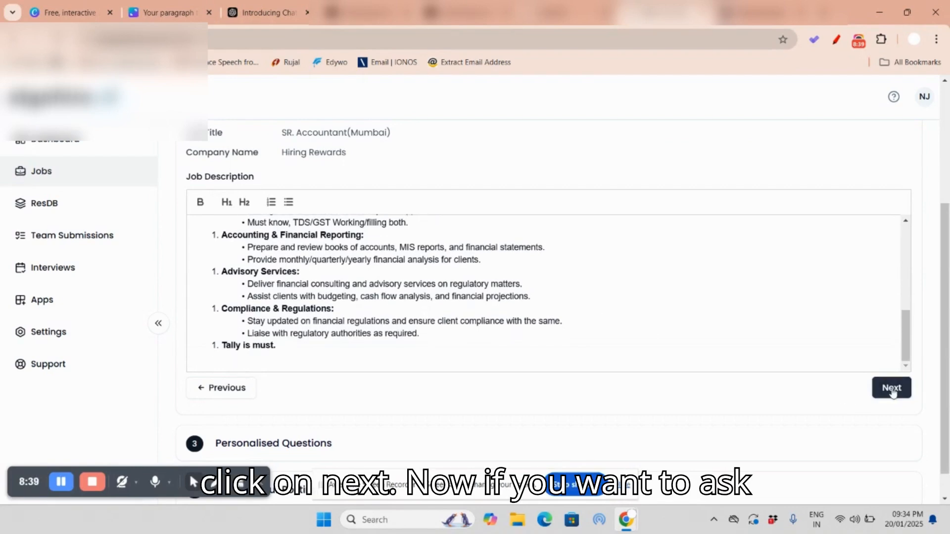
left_click(891, 388)
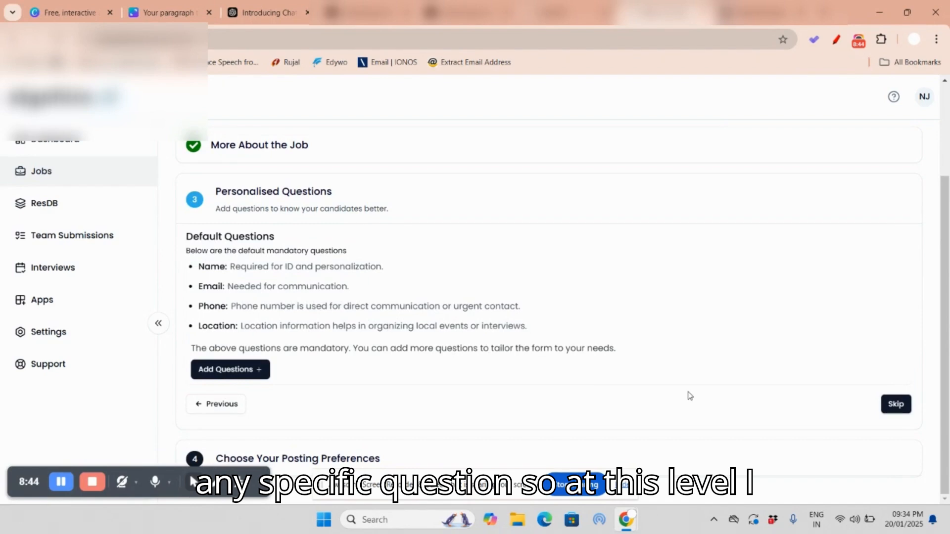
Step: Skip the personalised questions and create the job with Resume Screening only, keeping algohire.ai advertising allowed
left_click(895, 403)
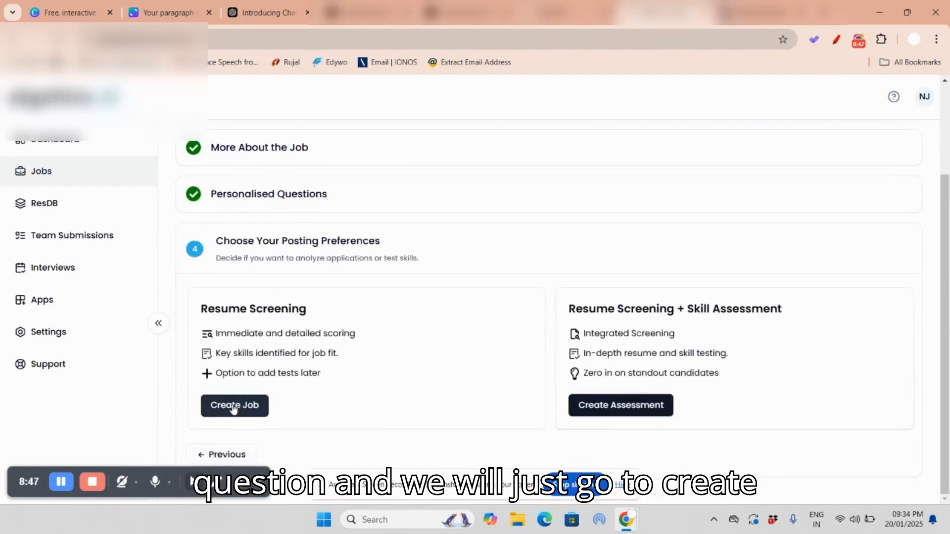
left_click(234, 408)
scroll(409, 254, "down", 5)
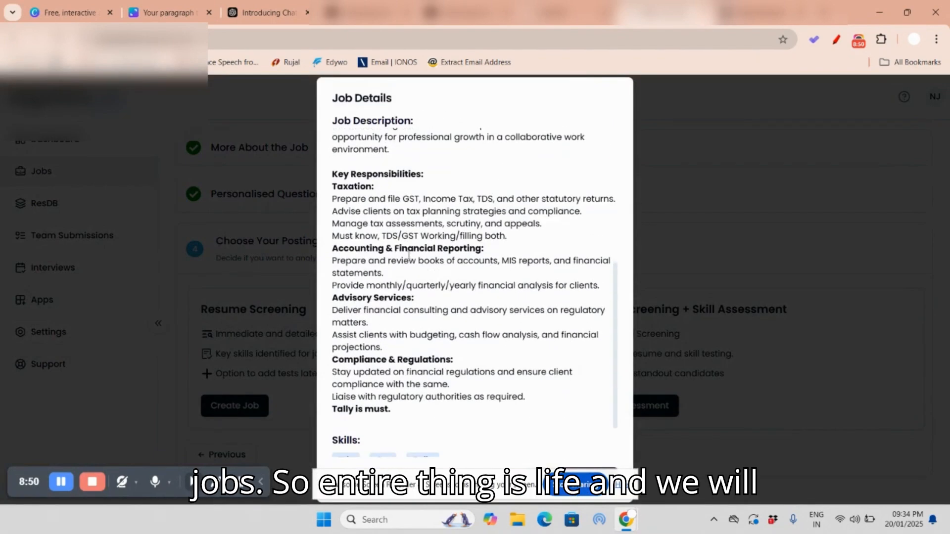
scroll(406, 262, "down", 2)
left_click(622, 485)
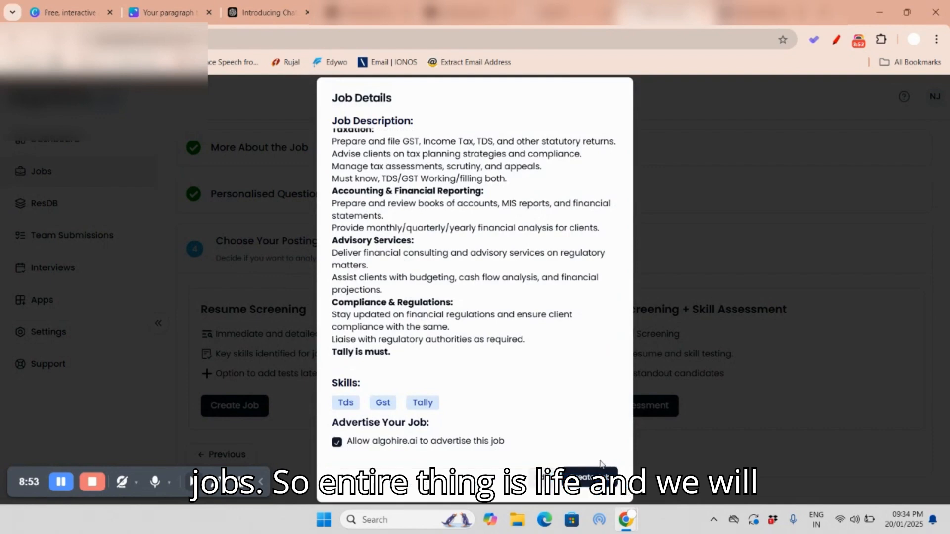
left_click(587, 480)
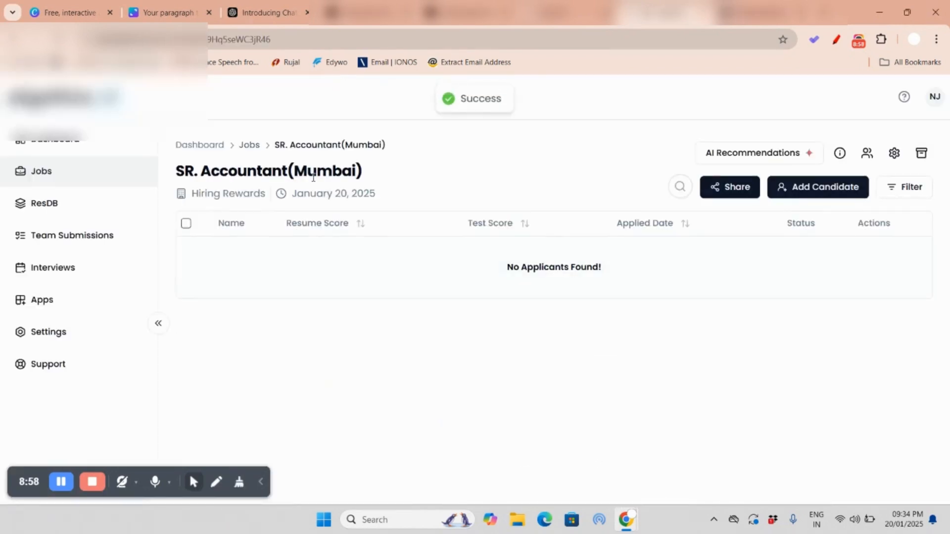
Step: Archive the older SR. Accountant(Mumbai) job dated January 18, 2025, and return to the active jobs list
left_click(51, 176)
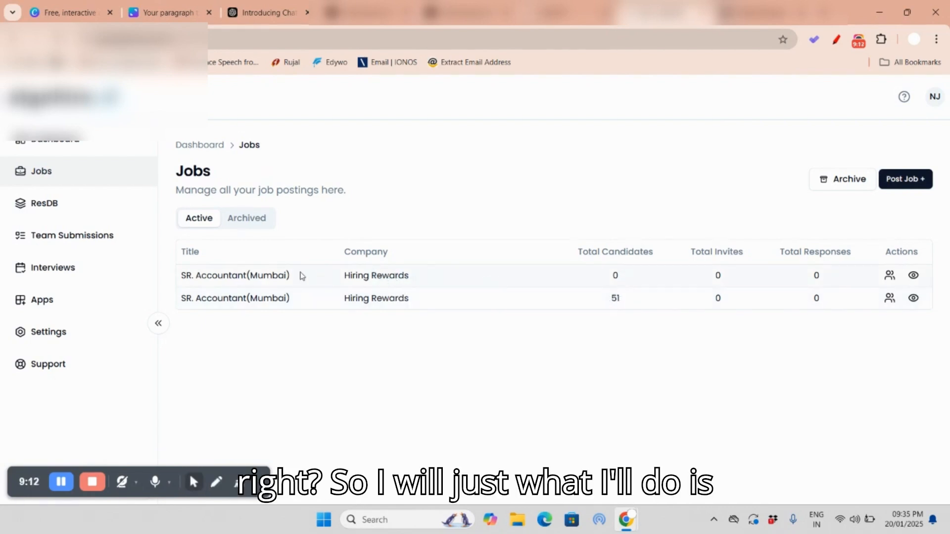
left_click(225, 300)
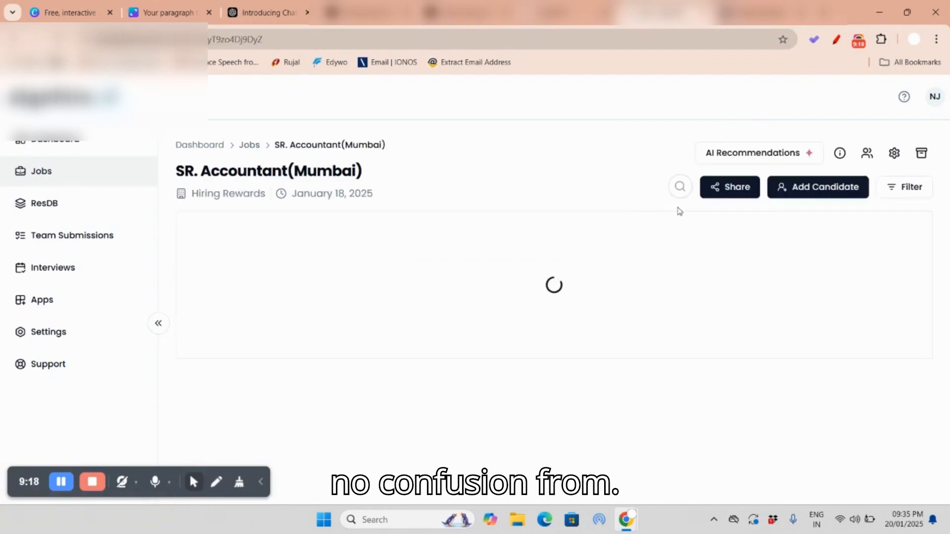
left_click(911, 153)
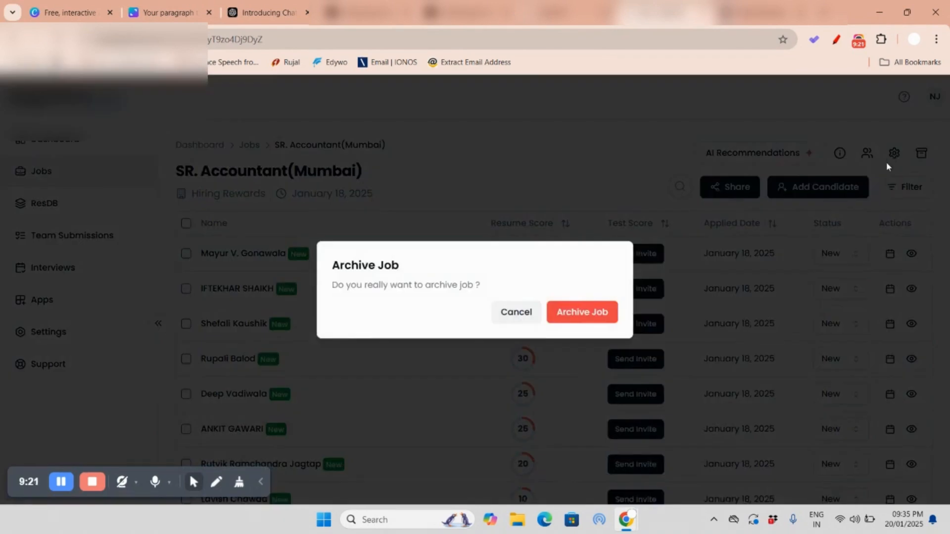
left_click(591, 311)
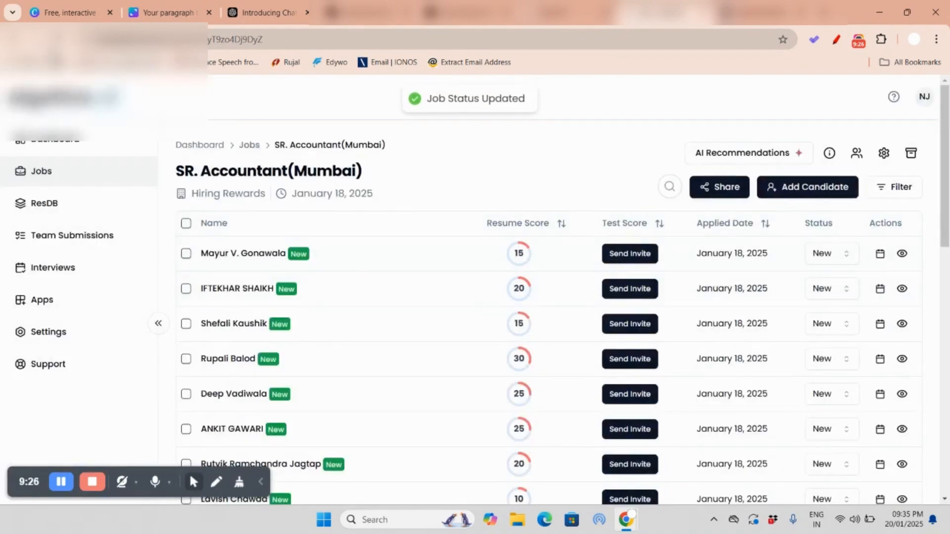
left_click(59, 39)
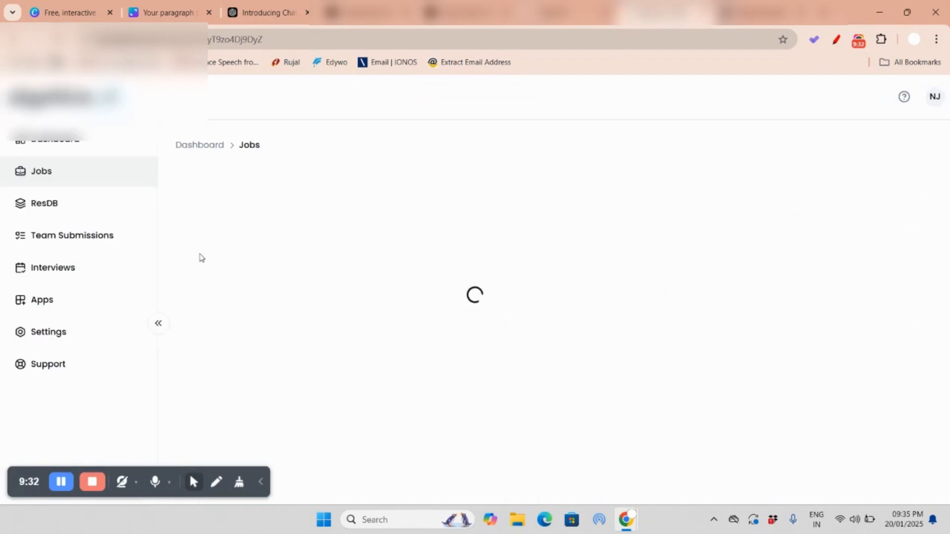
left_click(34, 172)
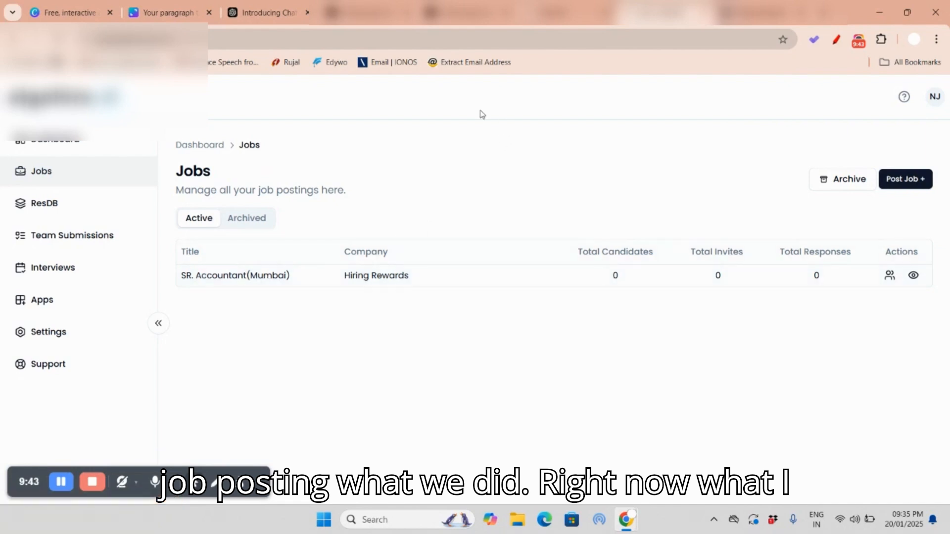
Step: Open LinkedIn's My Network Grow page in a new browser tab
left_click(823, 12)
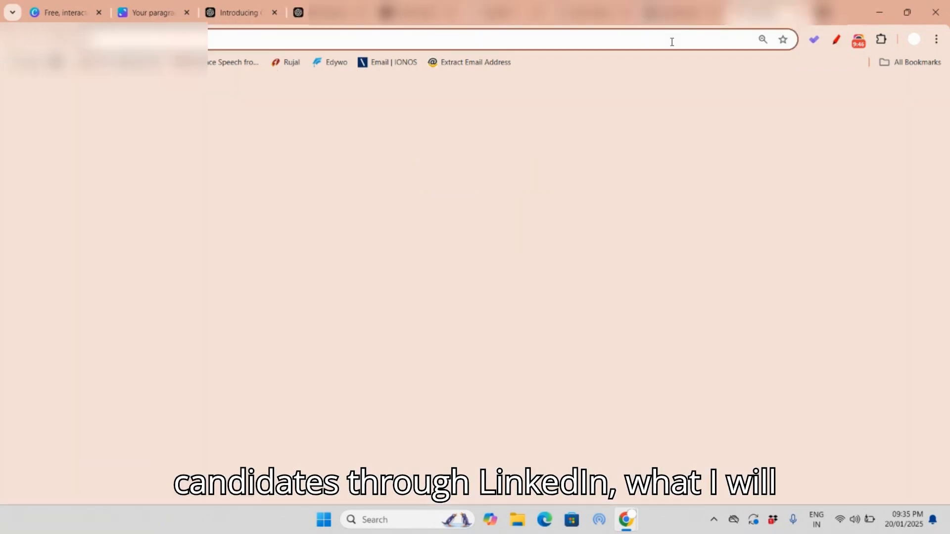
left_click(672, 42)
type("linn")
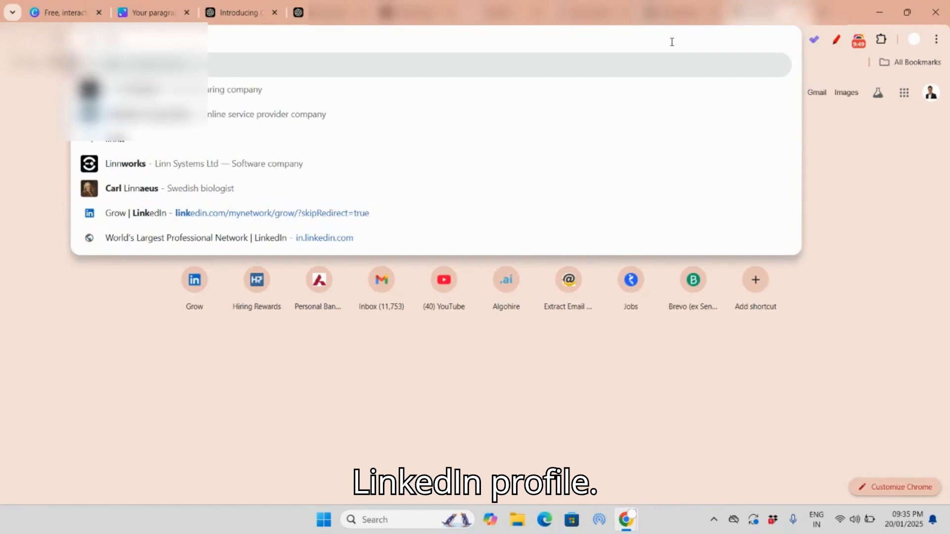
key("BackSpace")
key("BackSpace")
key("BackSpace")
key("BackSpace")
type("linkedin")
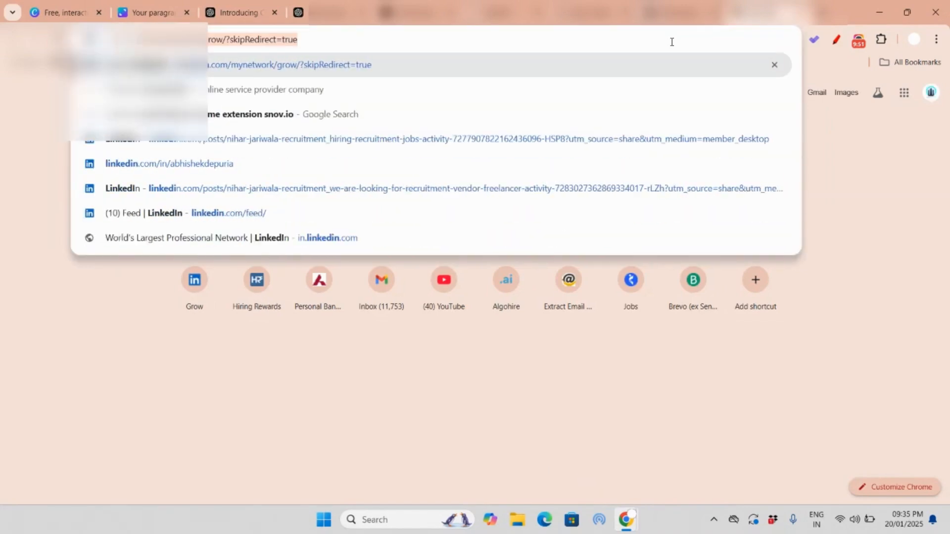
key("Return")
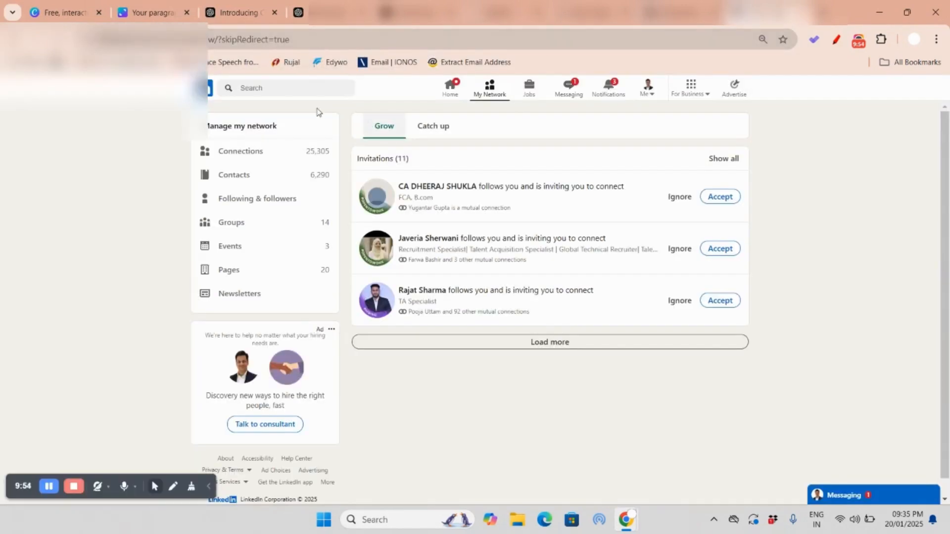
Step: Search LinkedIn for "ca intern" and restrict the results to people
left_click(271, 87)
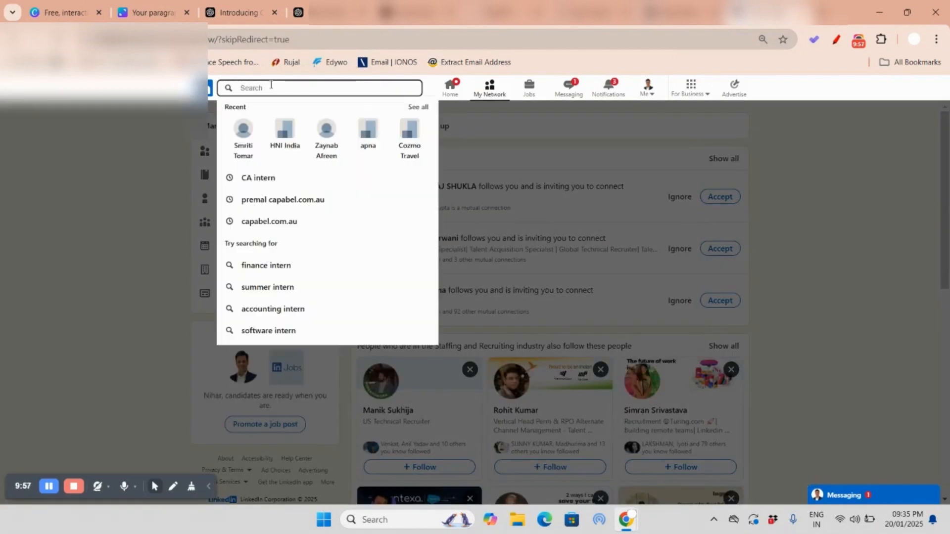
type("ca ")
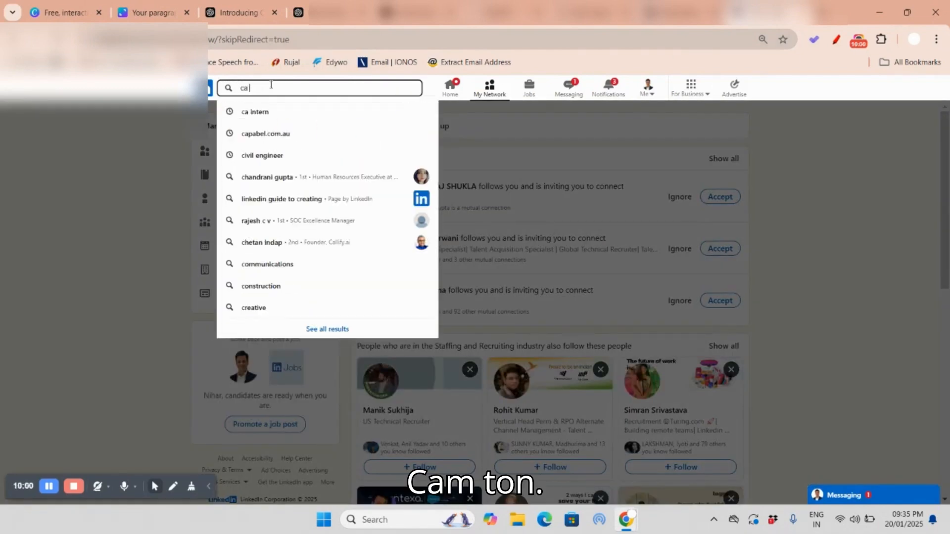
type("intern")
key("Return")
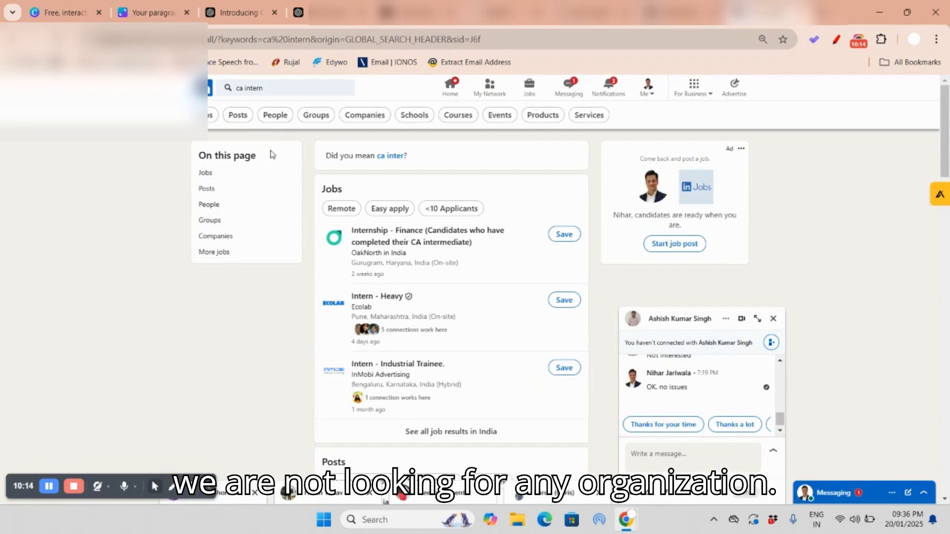
left_click(276, 118)
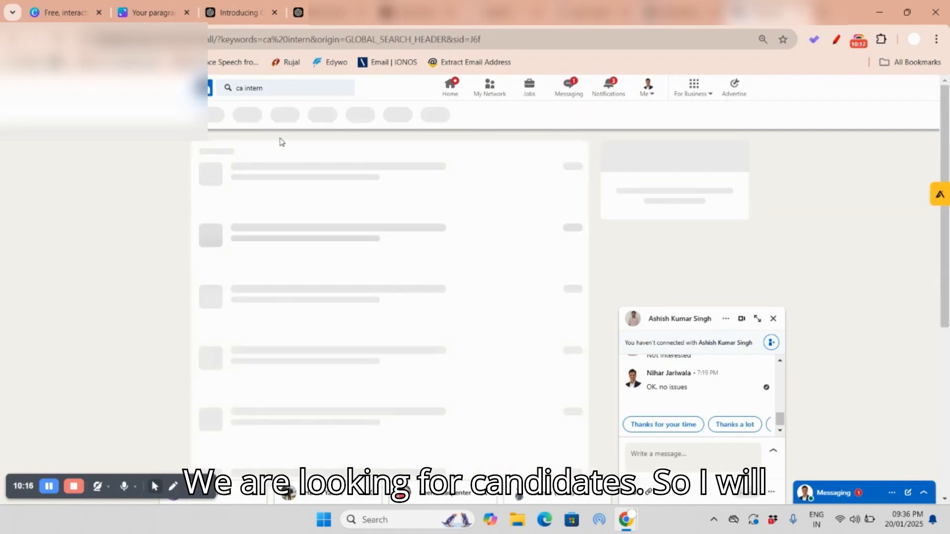
Step: Browse the people results and view the first listed person's profile in a new browser tab
scroll(387, 223, "down", 4)
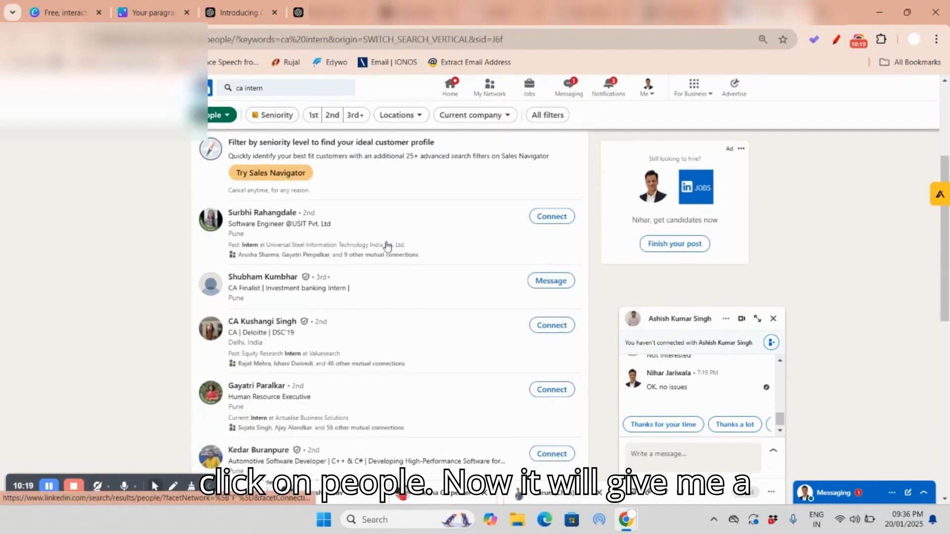
scroll(387, 223, "down", 3)
scroll(376, 280, "down", 2)
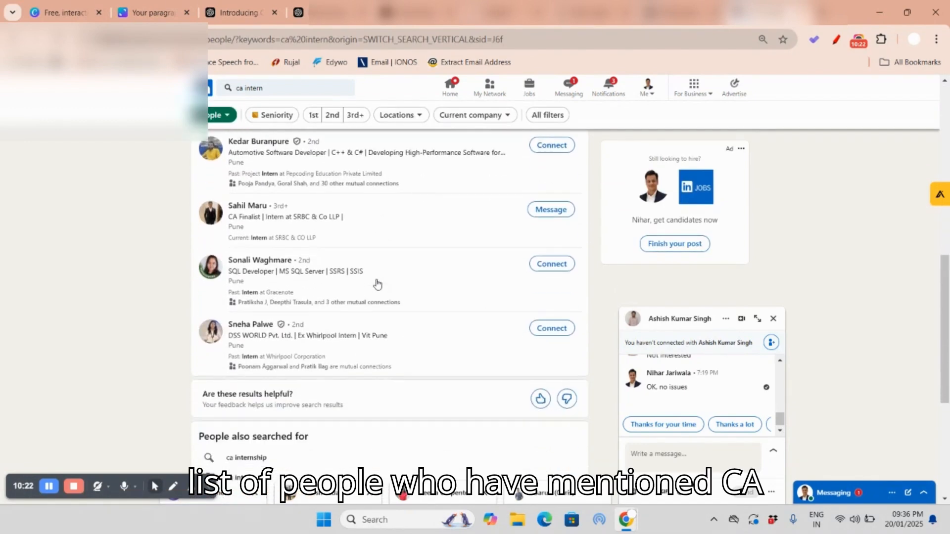
scroll(402, 276, "up", 9)
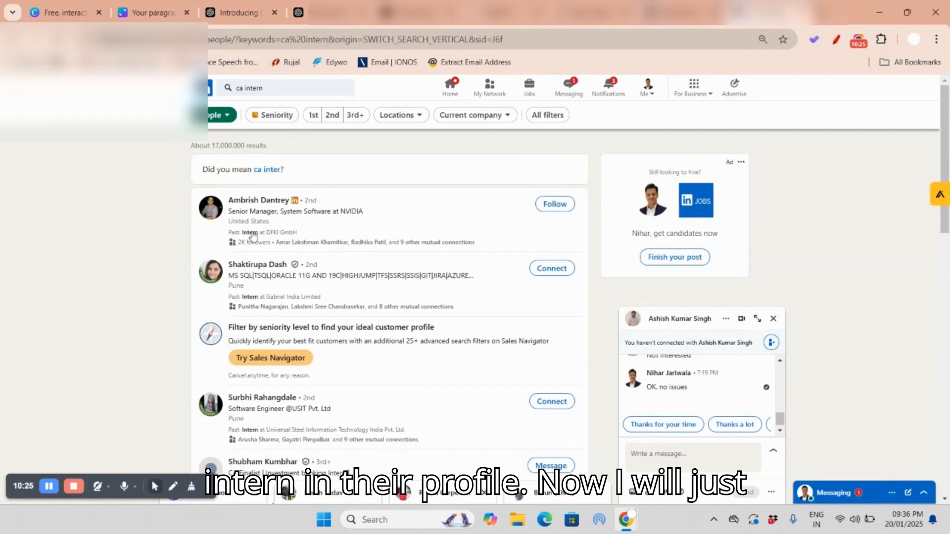
right_click(267, 202)
left_click(281, 216)
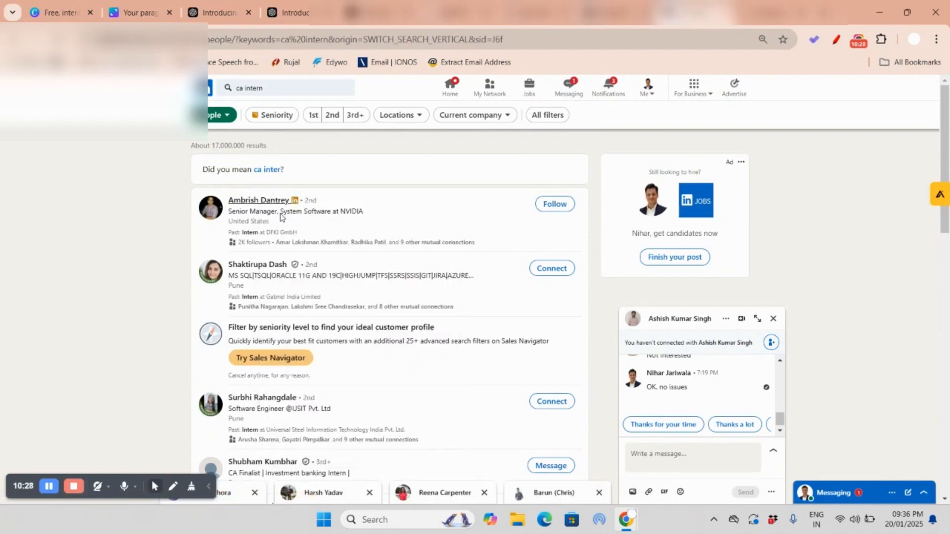
left_click(769, 15)
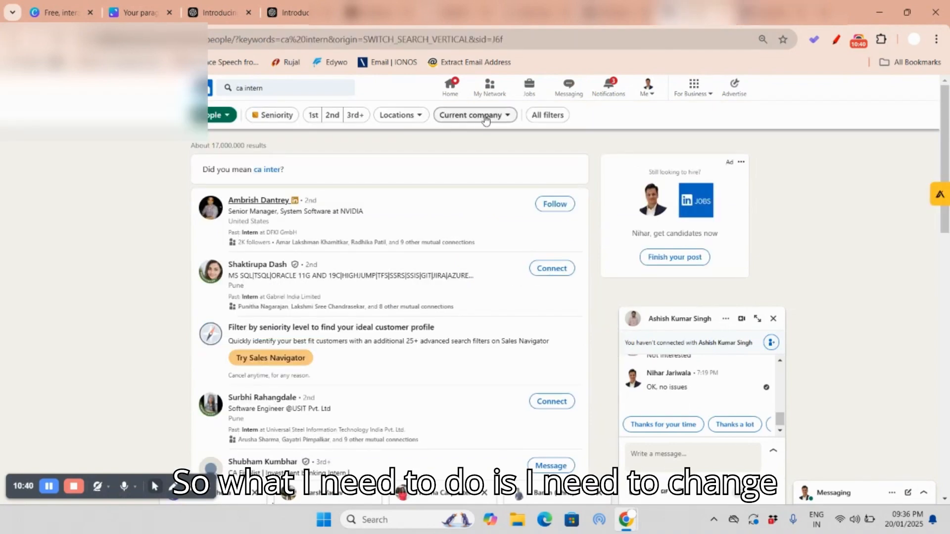
Step: Filter the people results by location to Mumbai, Maharashtra, India
left_click(478, 117)
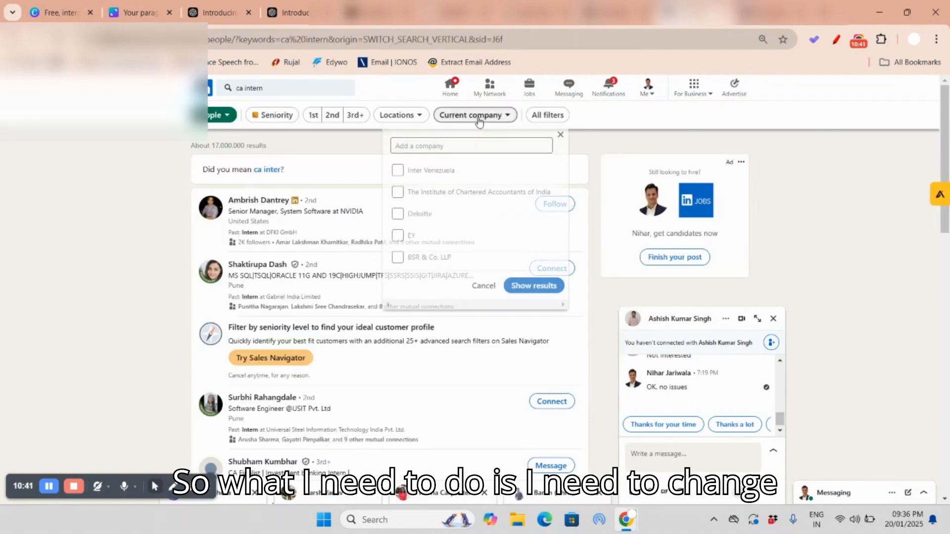
left_click(410, 118)
left_click(399, 146)
type("mumbai")
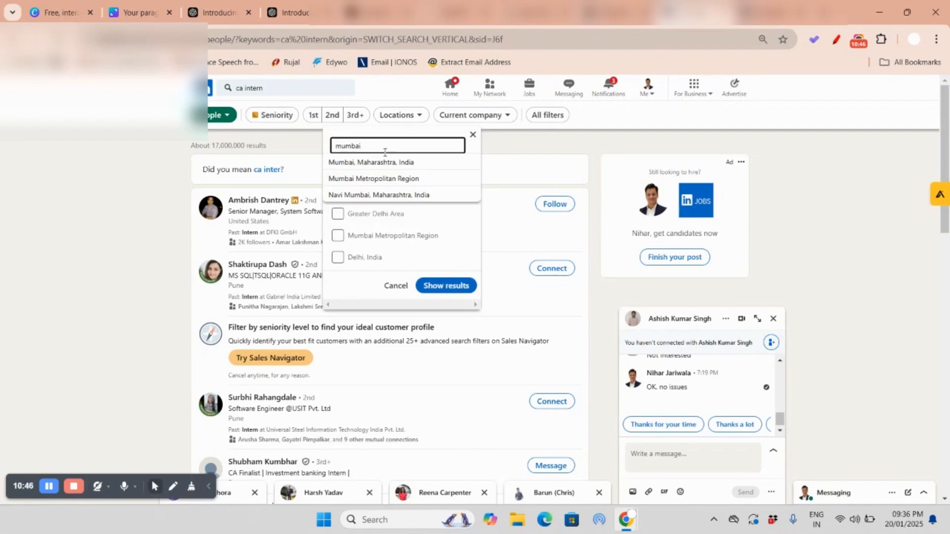
left_click(371, 163)
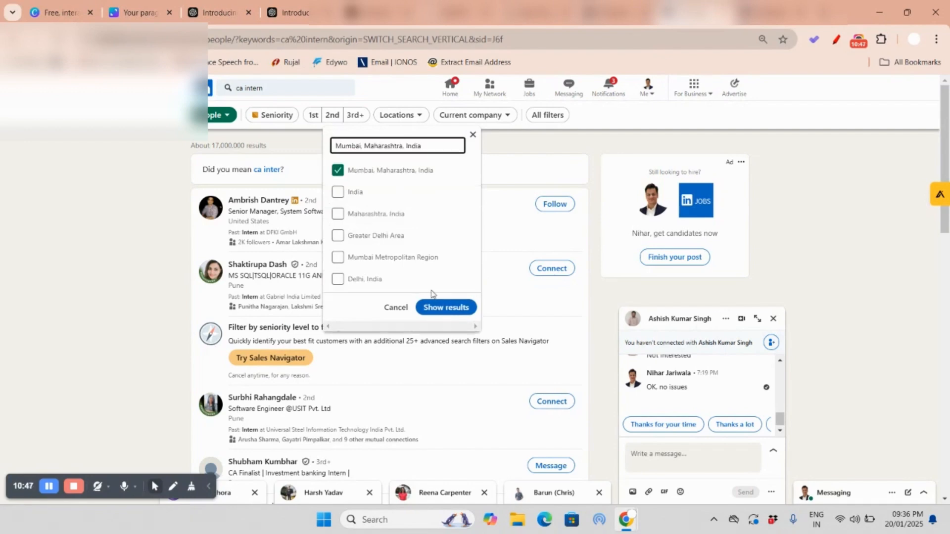
left_click(445, 307)
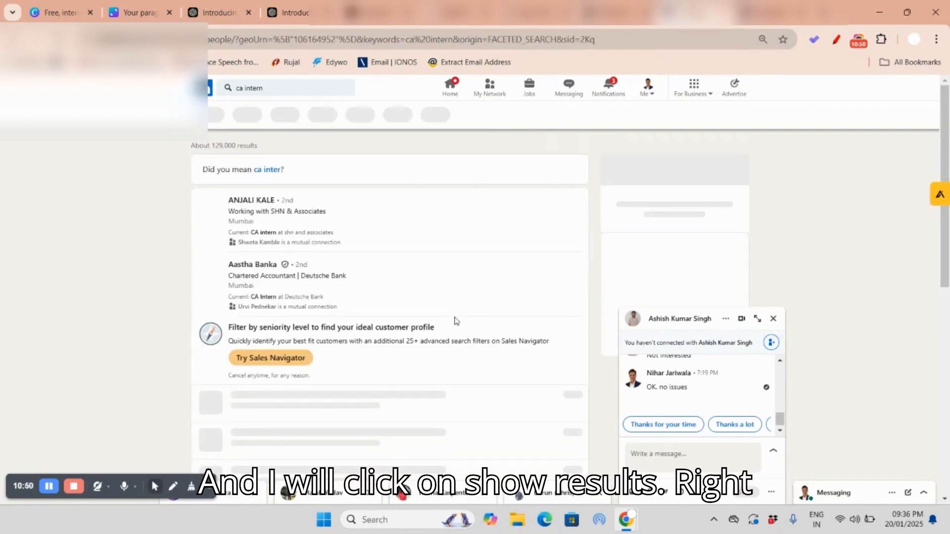
Step: Browse the Mumbai results and open the profile of the CA intern at SHN & Associates in a new tab
scroll(526, 225, "down", 3)
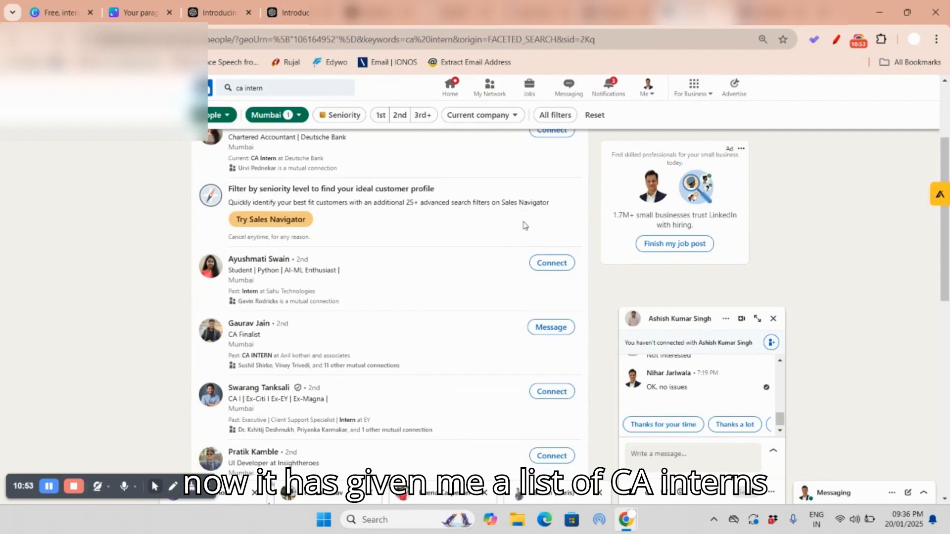
scroll(525, 226, "down", 2)
scroll(517, 228, "up", 5)
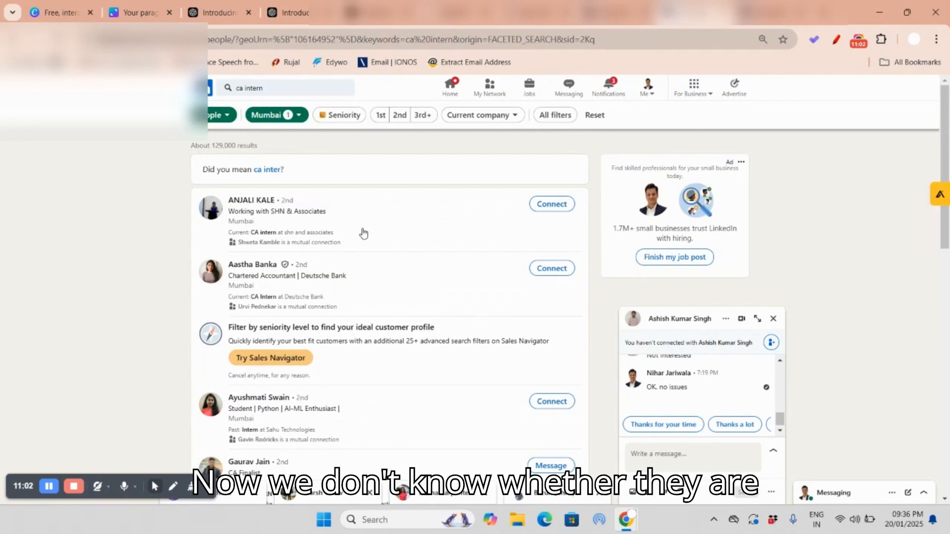
right_click(261, 202)
left_click(292, 214)
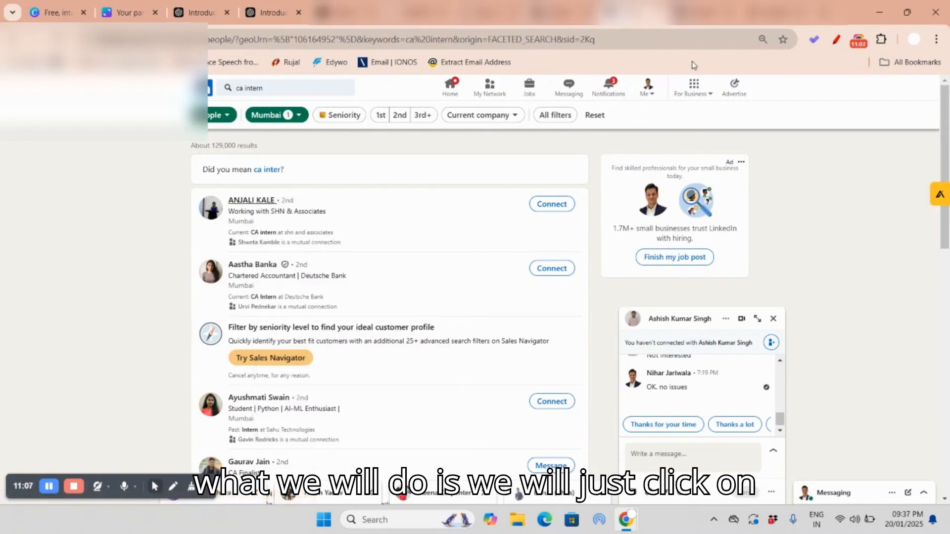
left_click(706, 13)
left_click(729, 13)
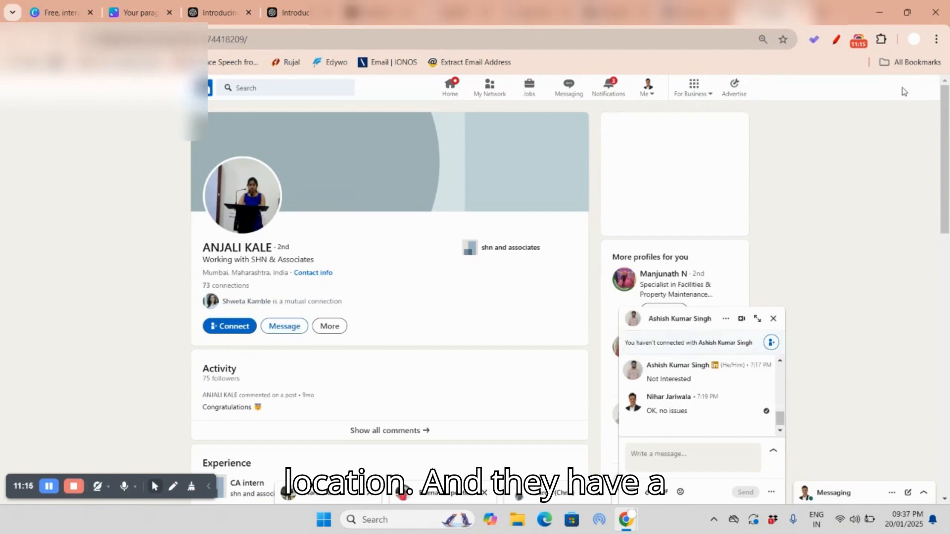
Step: Open the AlgoHire extension beside the candidate's profile and sign in to algohire.ai
left_click(883, 42)
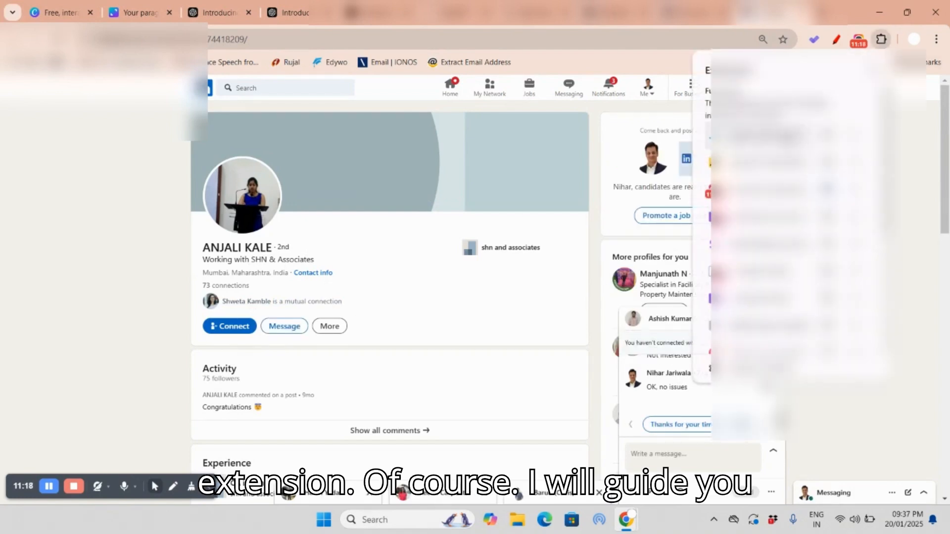
left_click(772, 137)
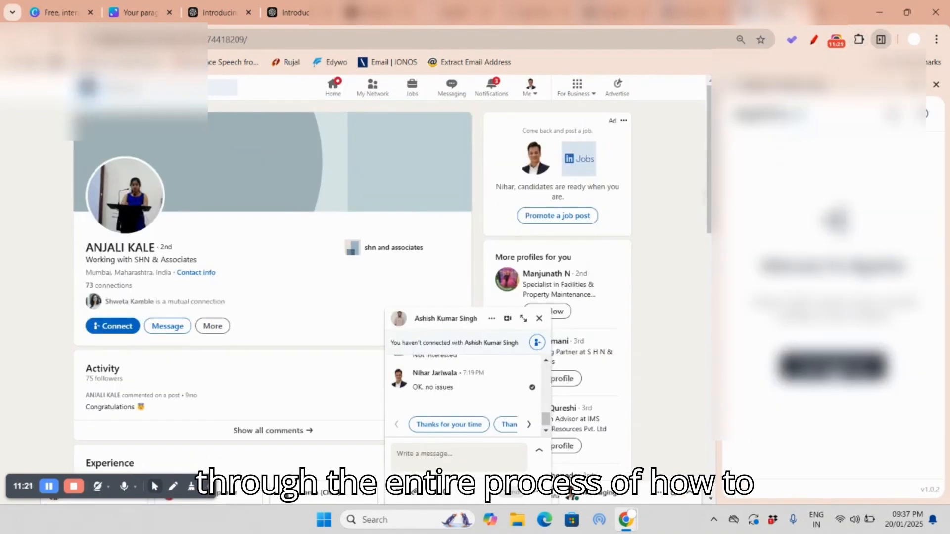
left_click(834, 368)
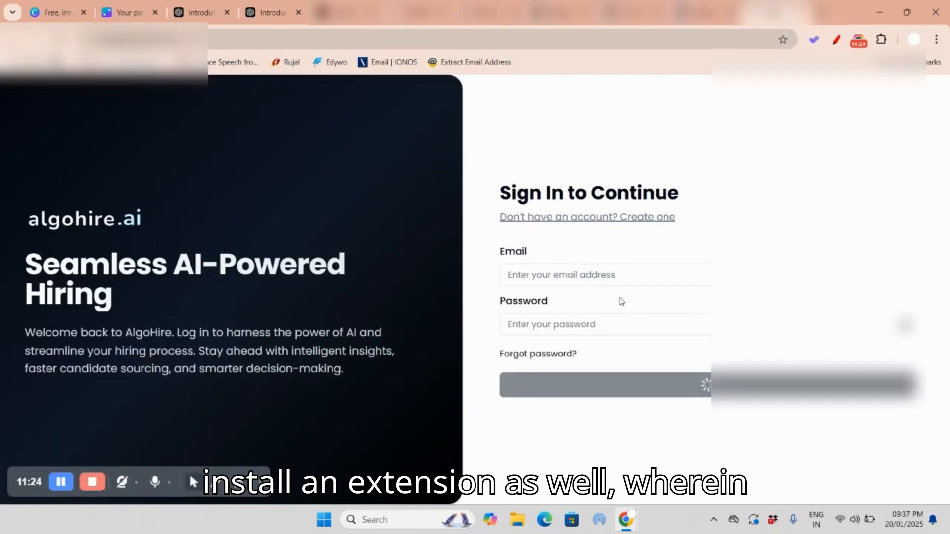
left_click(619, 275)
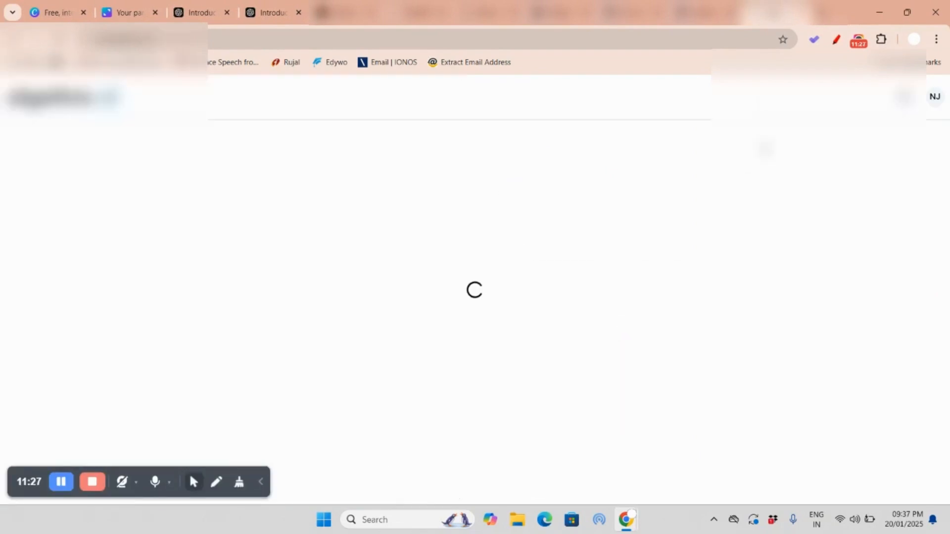
Step: Return to the candidate's LinkedIn profile, collapse the Apollo.io panel and try to analyse the candidate with the AlgoHire extension
left_click(711, 14)
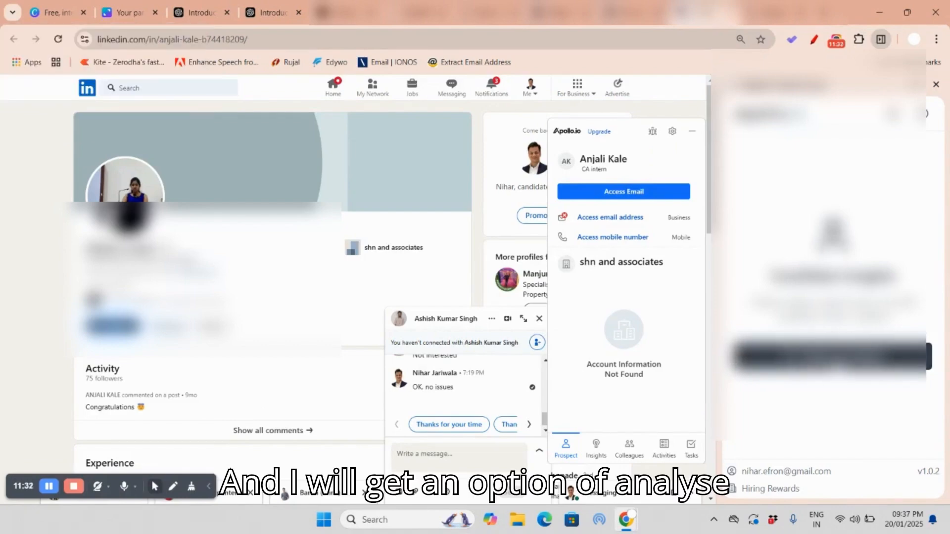
left_click(691, 131)
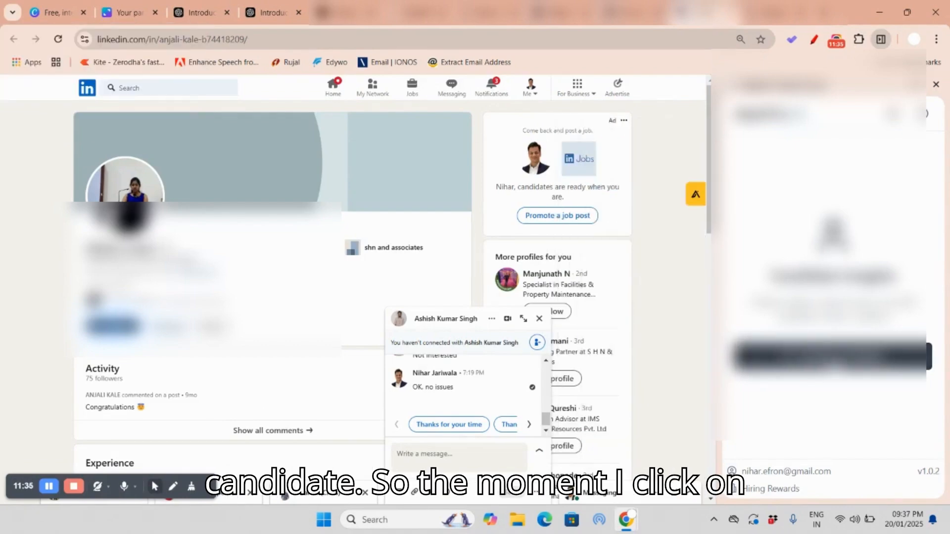
left_click(833, 360)
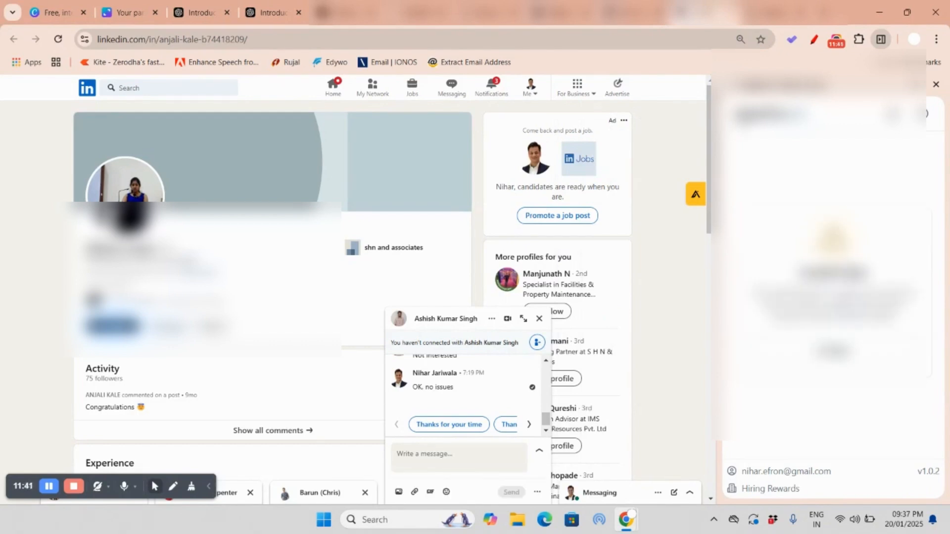
Step: Reload the candidate's profile page and restart the AlgoHire extension beside it
left_click(59, 39)
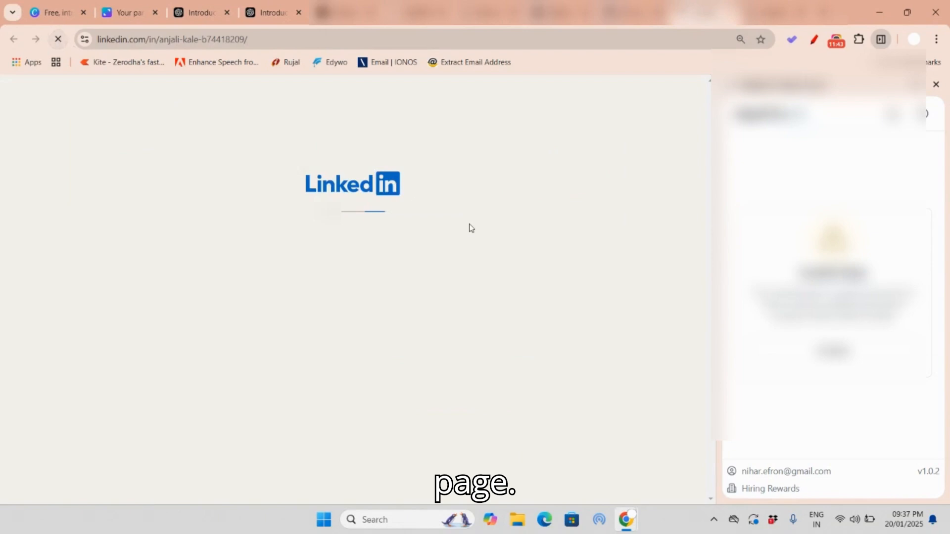
left_click(935, 85)
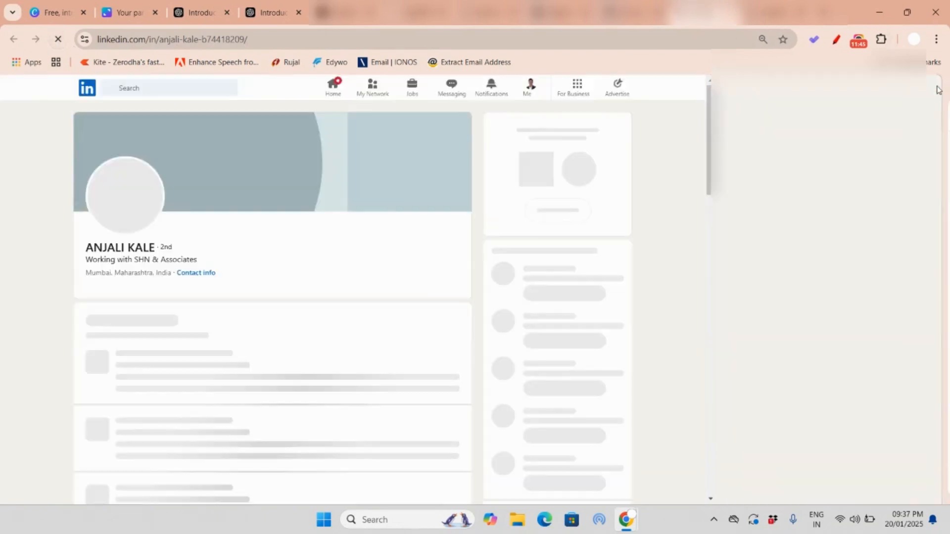
left_click(885, 42)
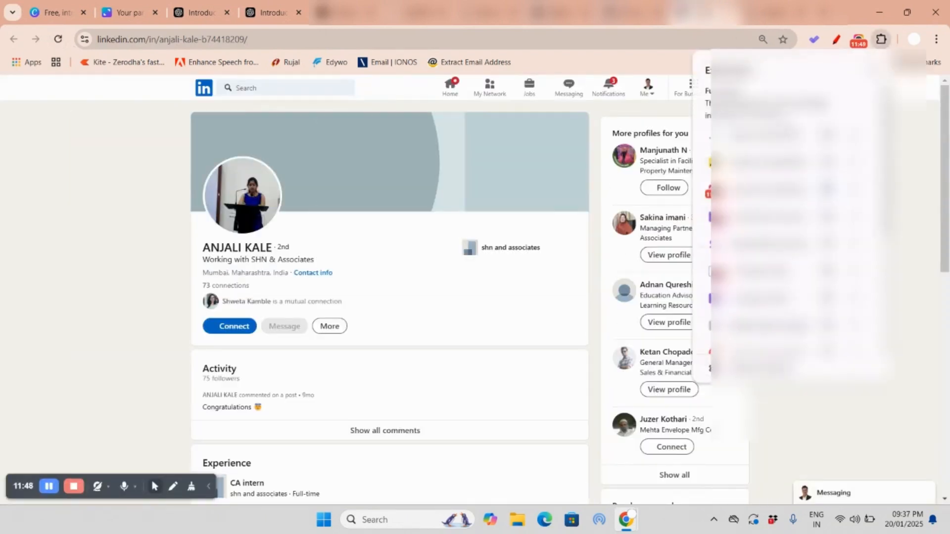
left_click(766, 137)
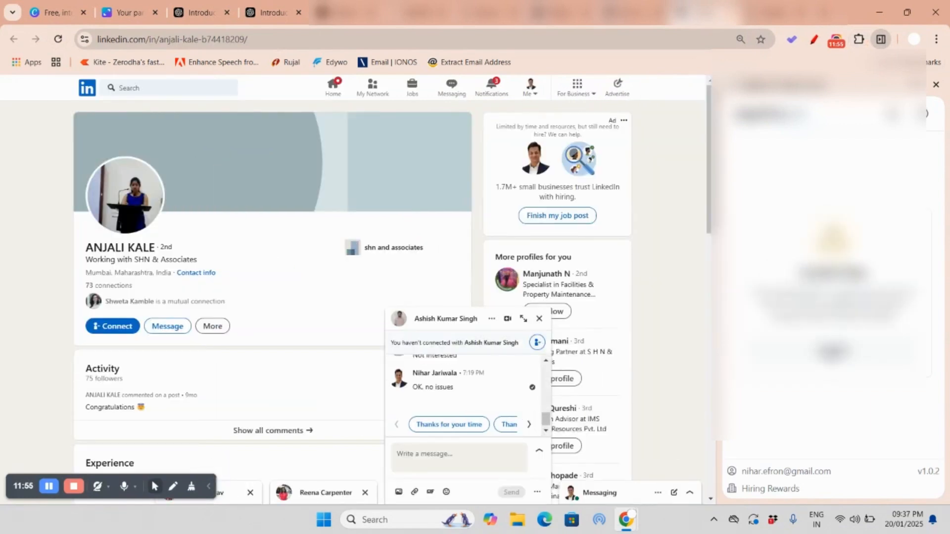
left_click(695, 194)
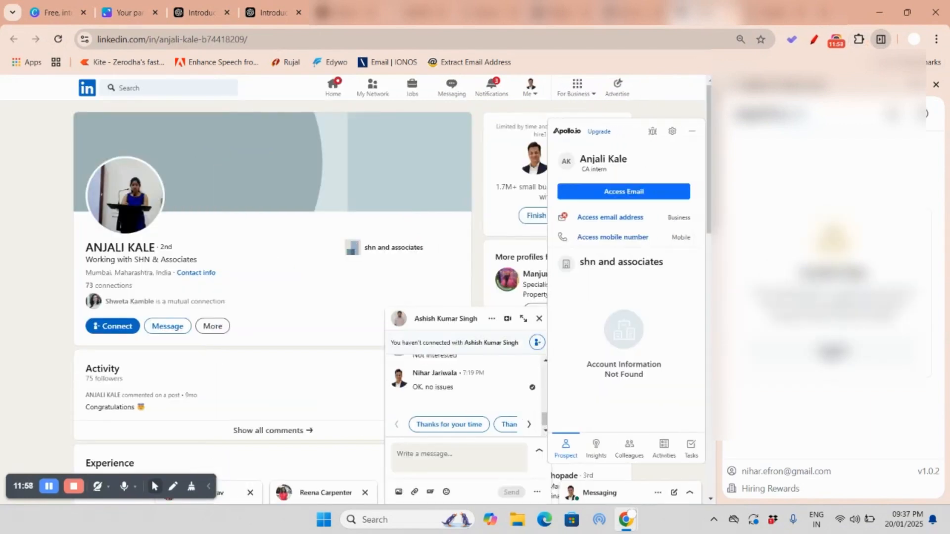
Step: Go back to the Mumbai results and open the profile of the student and AI-ML enthusiast in a new tab
left_click(624, 18)
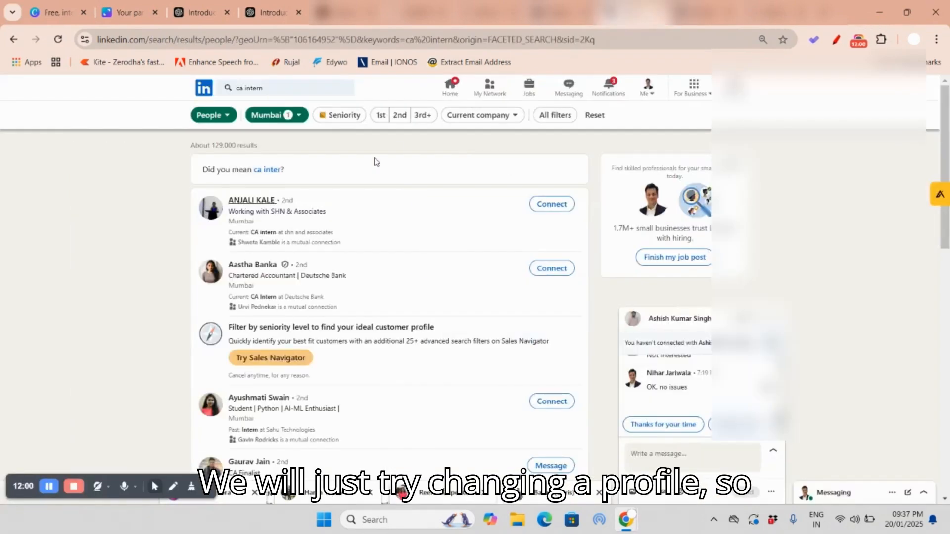
scroll(265, 279, "down", 2)
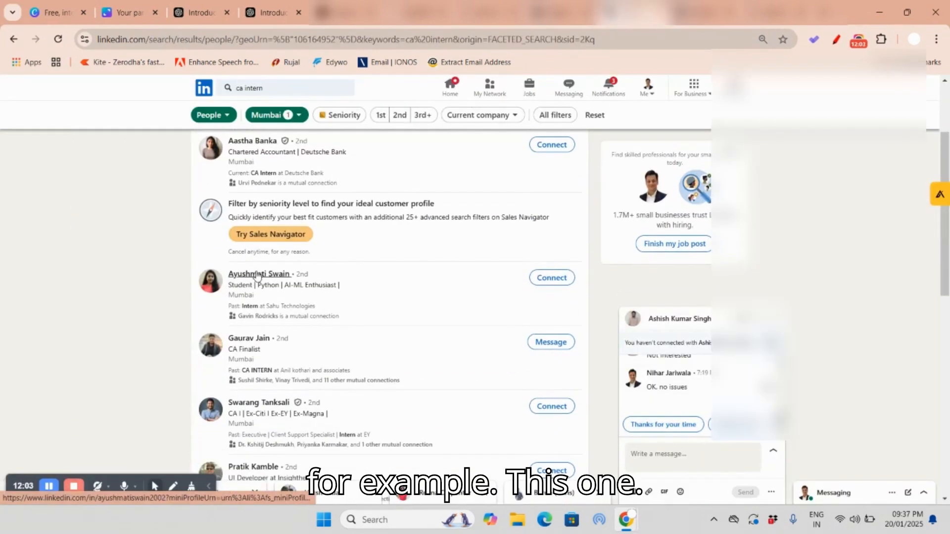
right_click(258, 275)
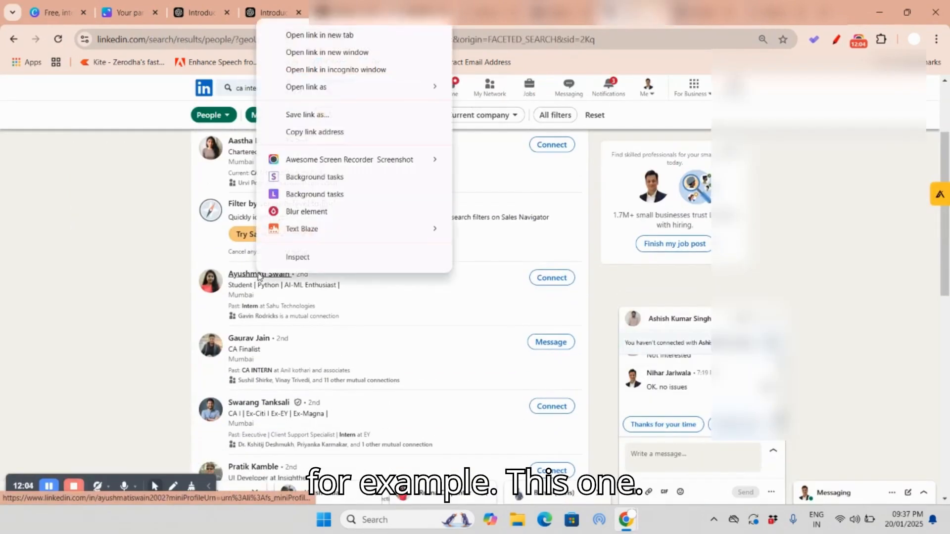
left_click(368, 35)
left_click(732, 17)
left_click(786, 16)
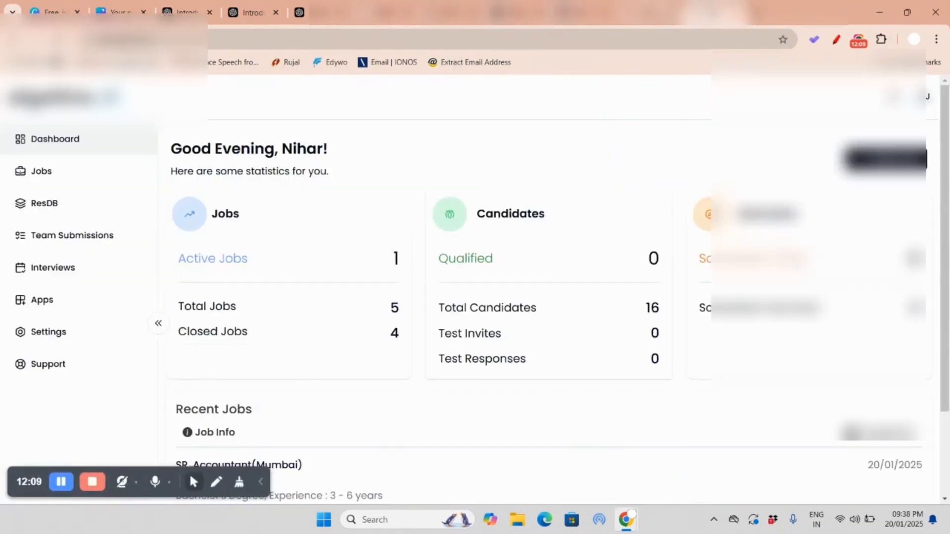
left_click(647, 15)
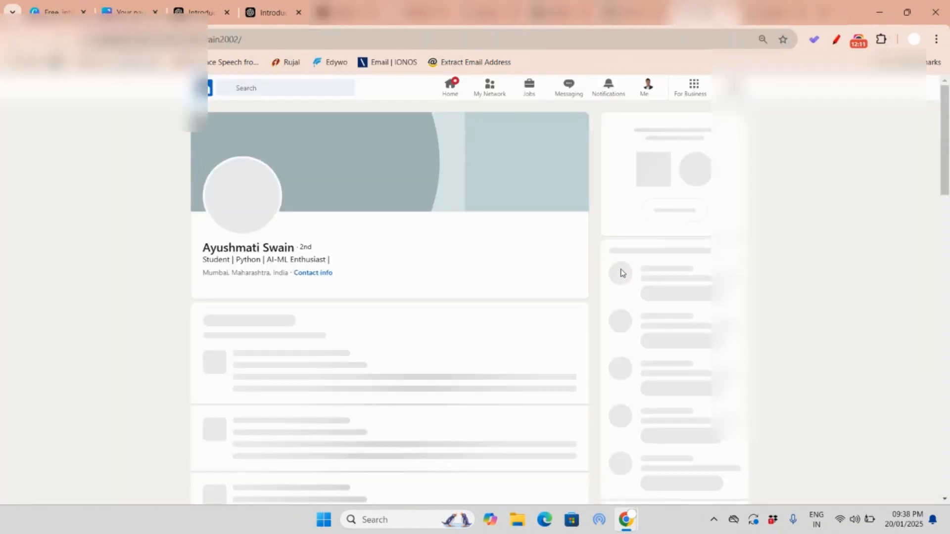
Step: Open the AlgoHire extension beside the student's profile, analyse the candidate and collapse the Apollo.io panel
left_click(881, 39)
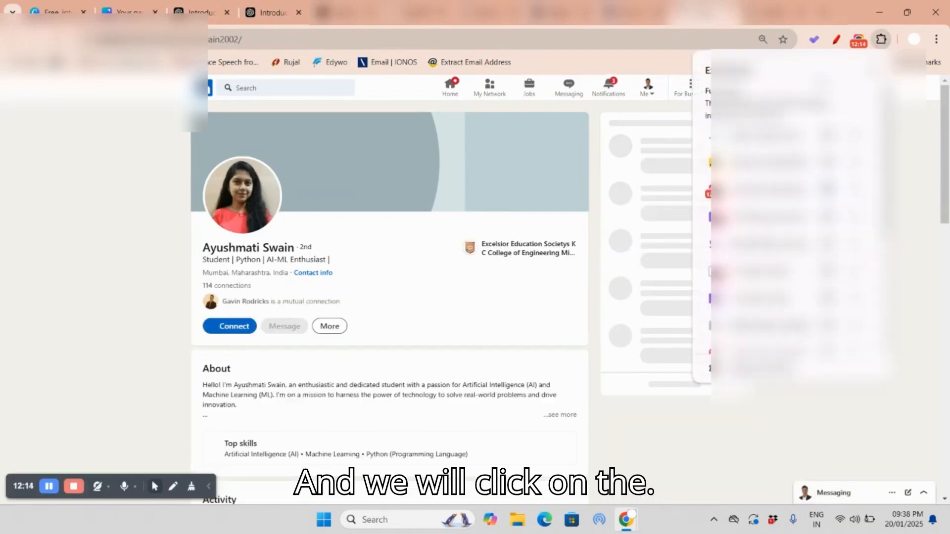
left_click(770, 135)
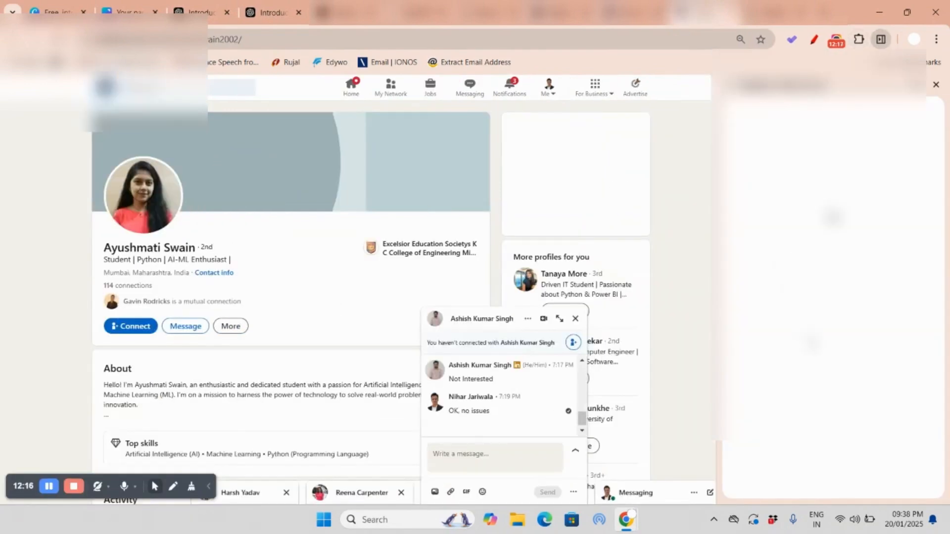
left_click(841, 357)
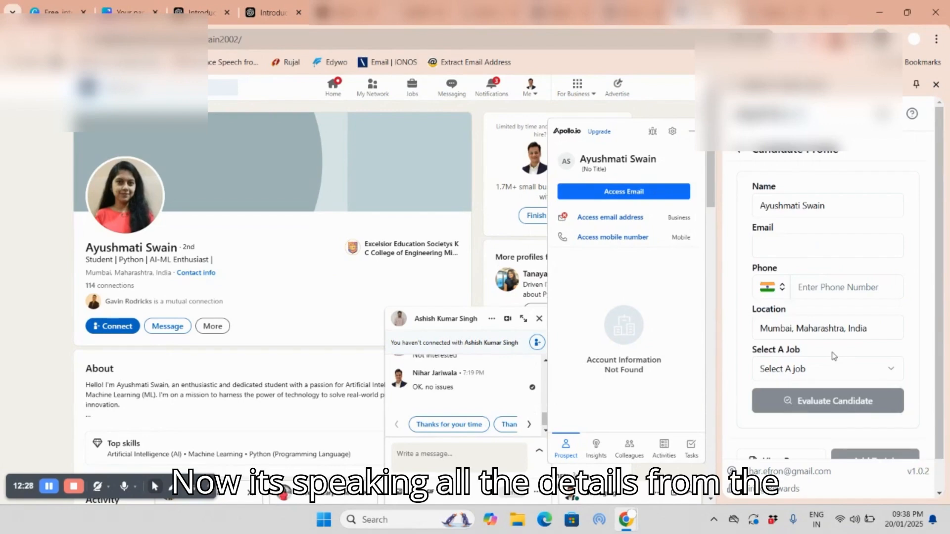
left_click(691, 131)
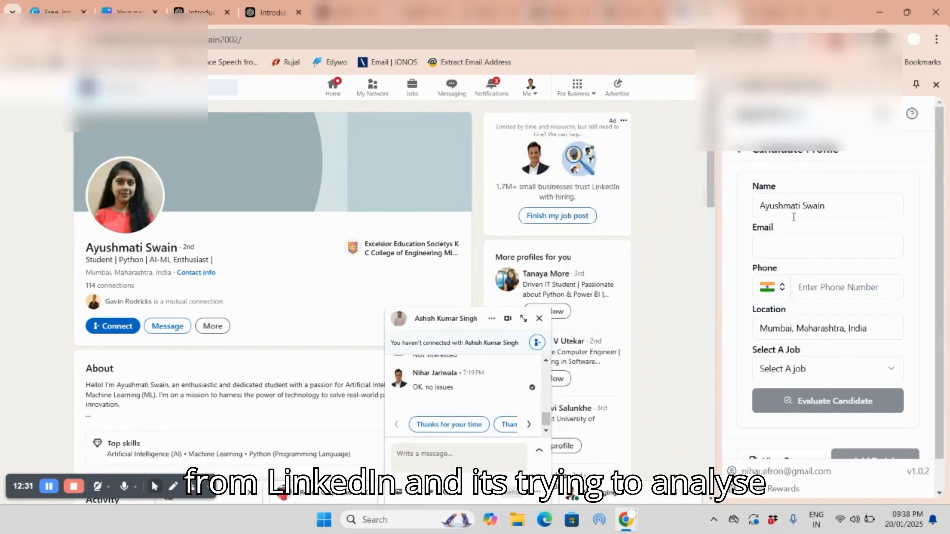
Step: Select the SR. Accountant(Mumbai) job in the extension and evaluate the AI-ML student against it
left_click(818, 378)
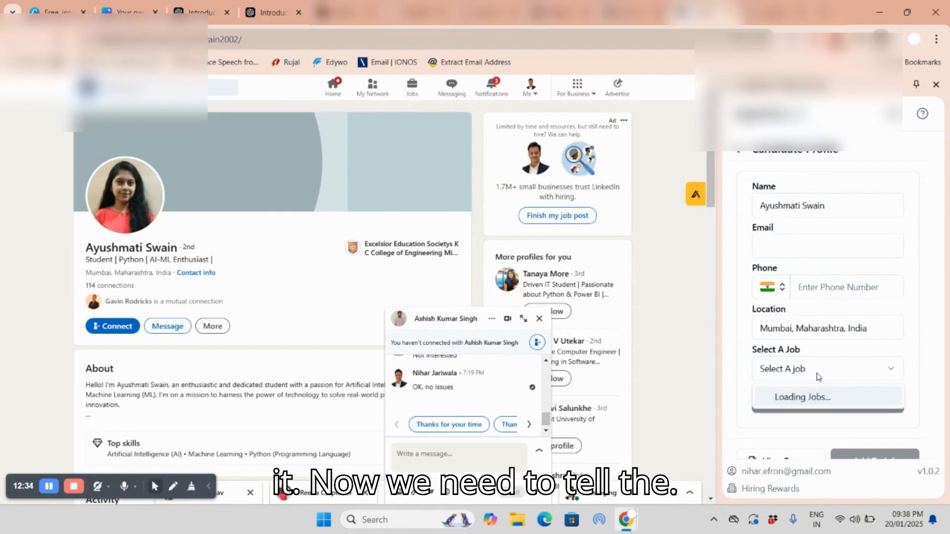
left_click(817, 396)
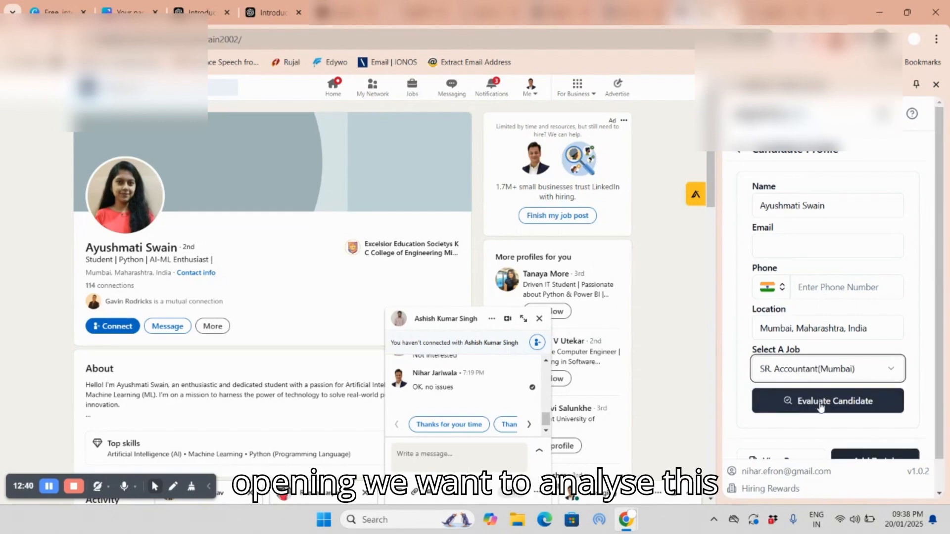
scroll(820, 407, "down", 1)
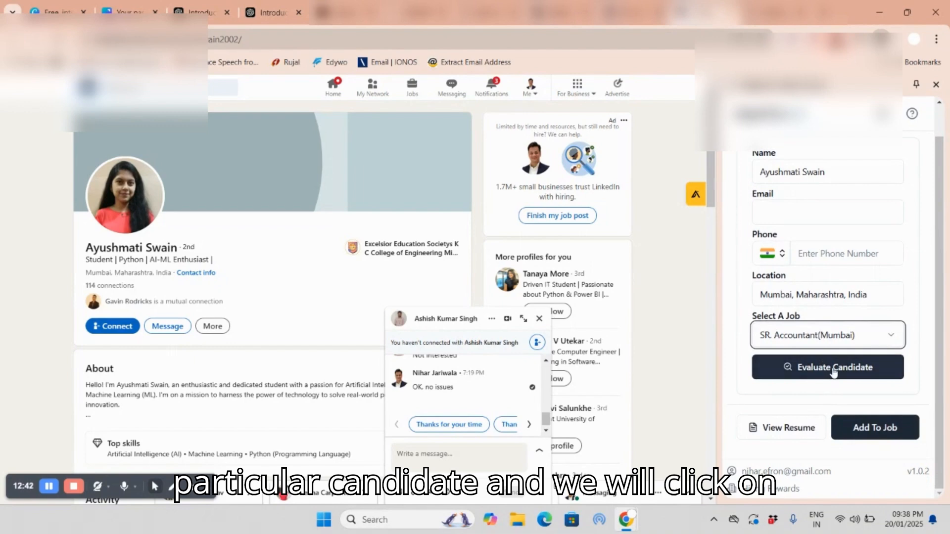
left_click(834, 369)
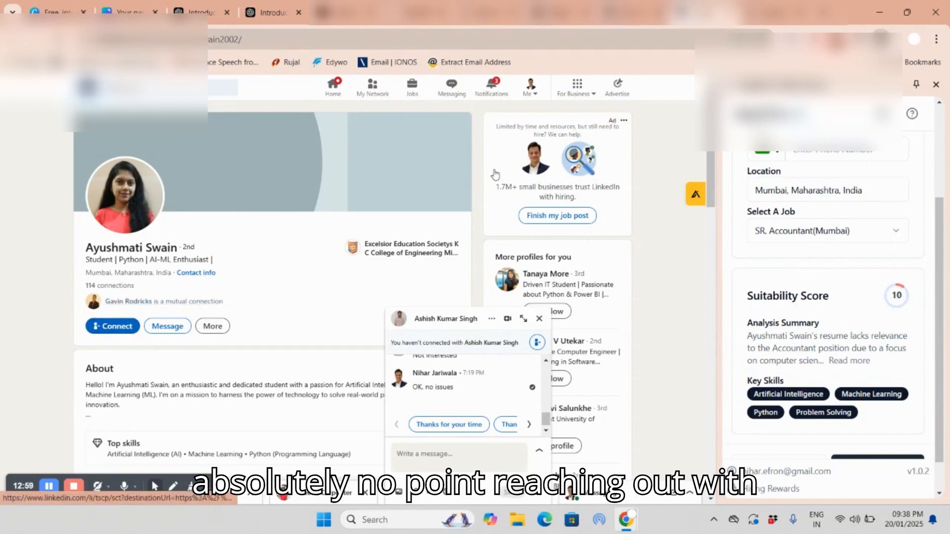
Step: Go back to the Mumbai results and open the profile of the CA Finalist who interned at Anil kothari and associates in a new tab
left_click(632, 14)
scroll(346, 236, "down", 2)
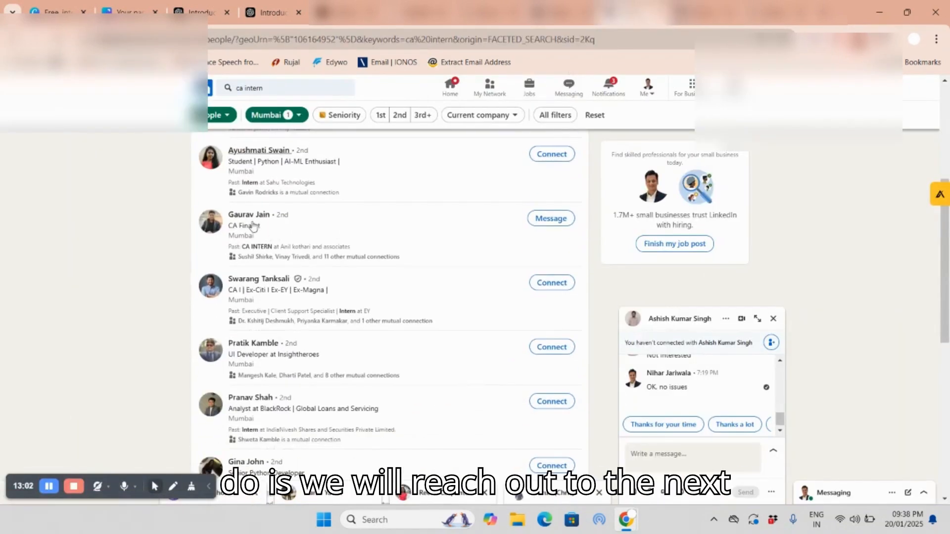
right_click(247, 218)
left_click(277, 226)
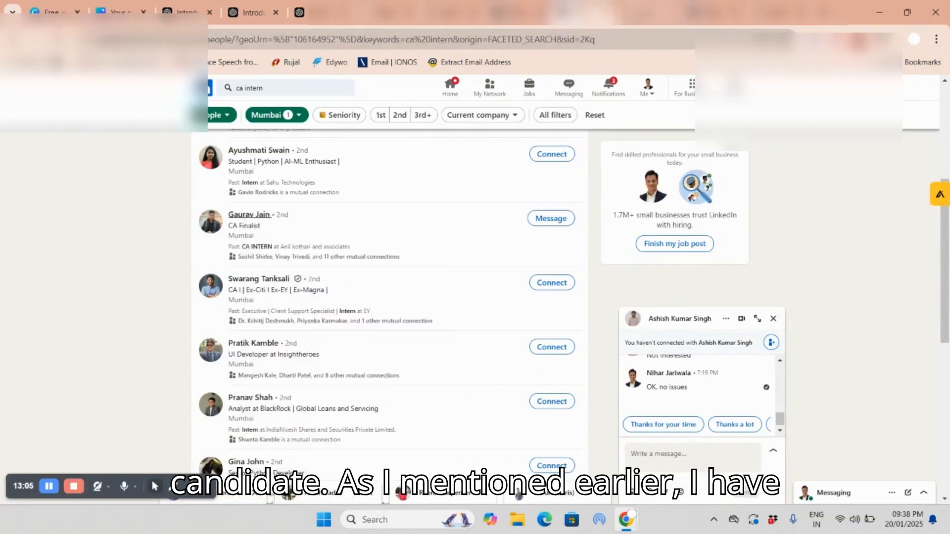
left_click(300, 13)
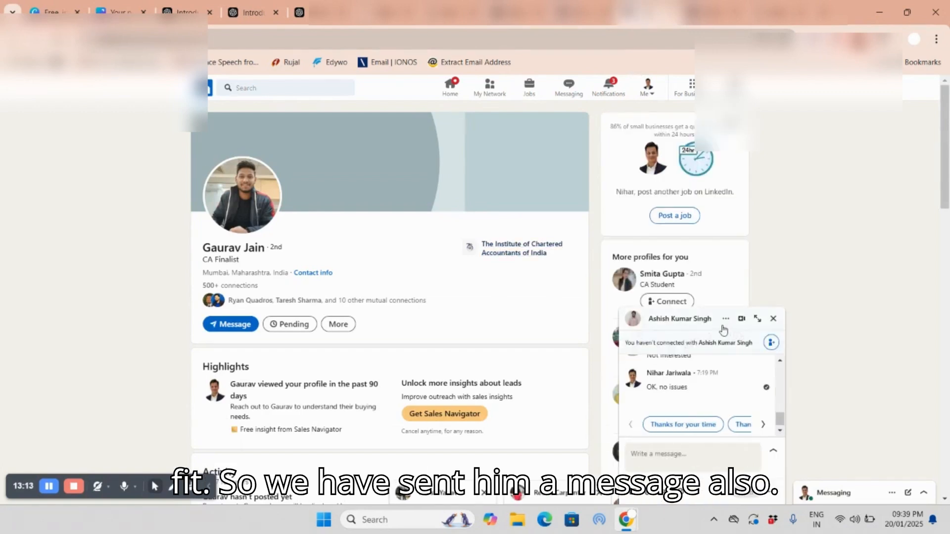
left_click(724, 319)
left_click(723, 319)
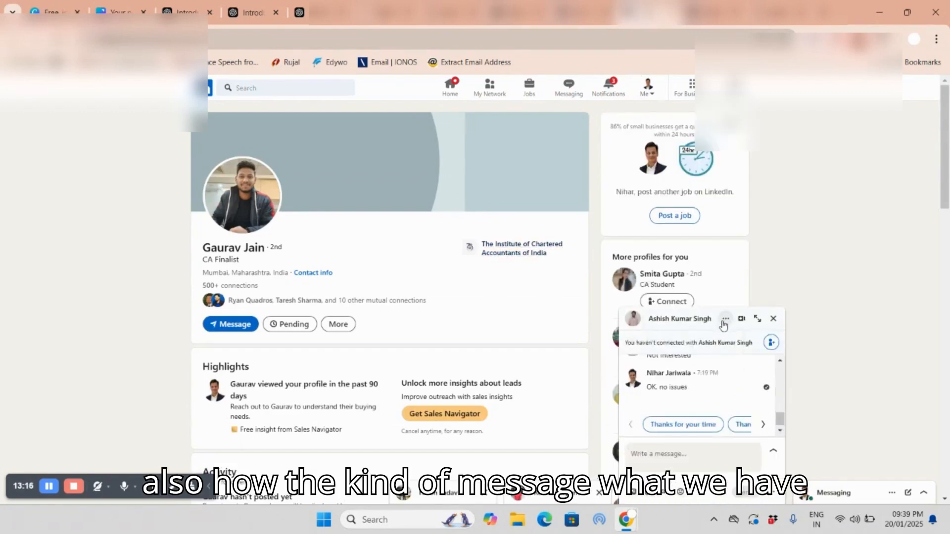
left_click(774, 318)
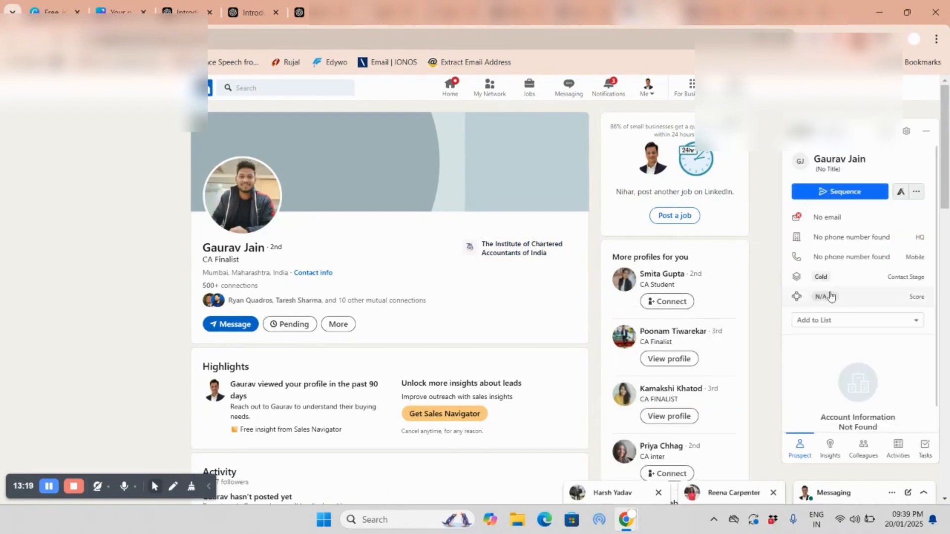
left_click(926, 131)
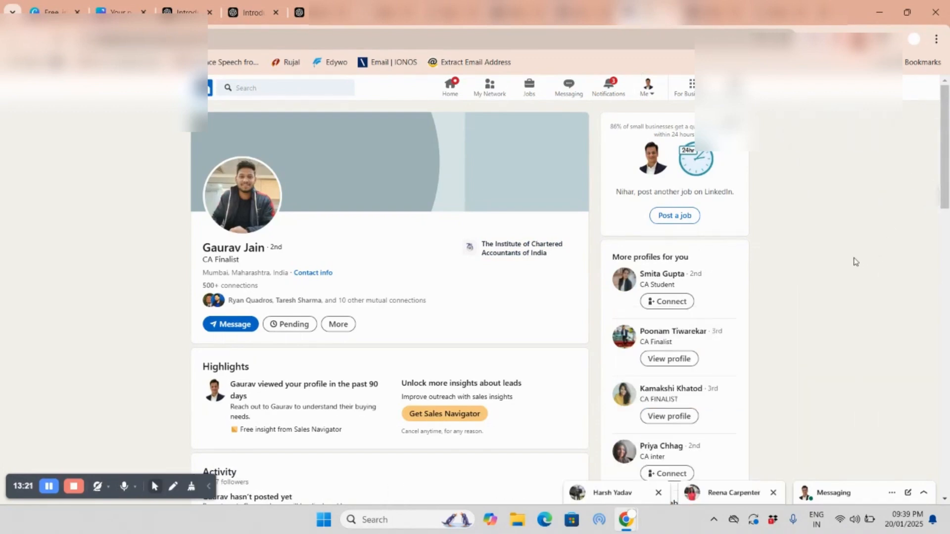
left_click(883, 39)
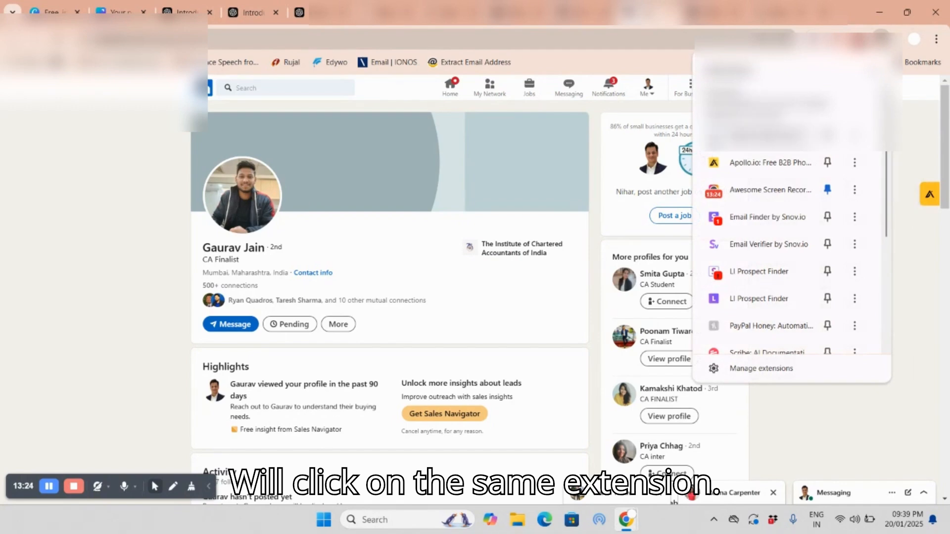
left_click(811, 304)
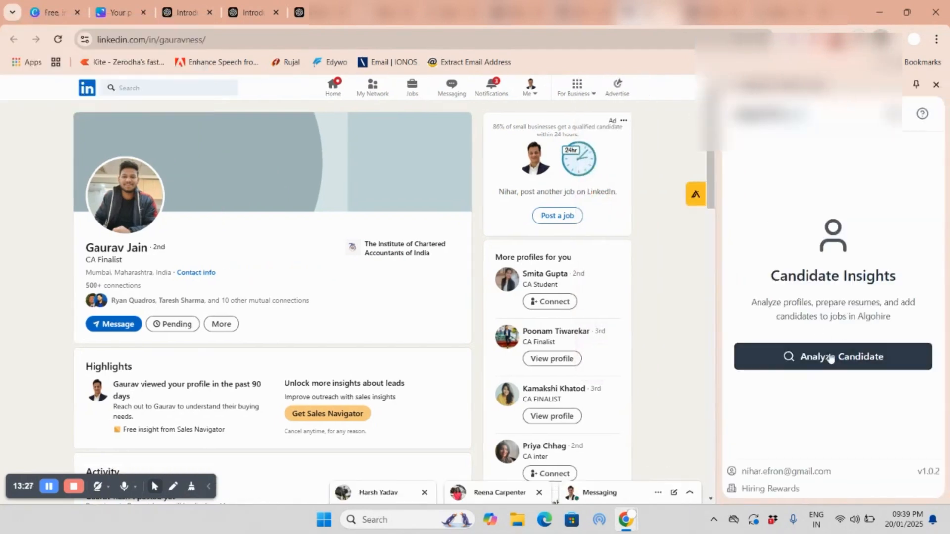
left_click(831, 357)
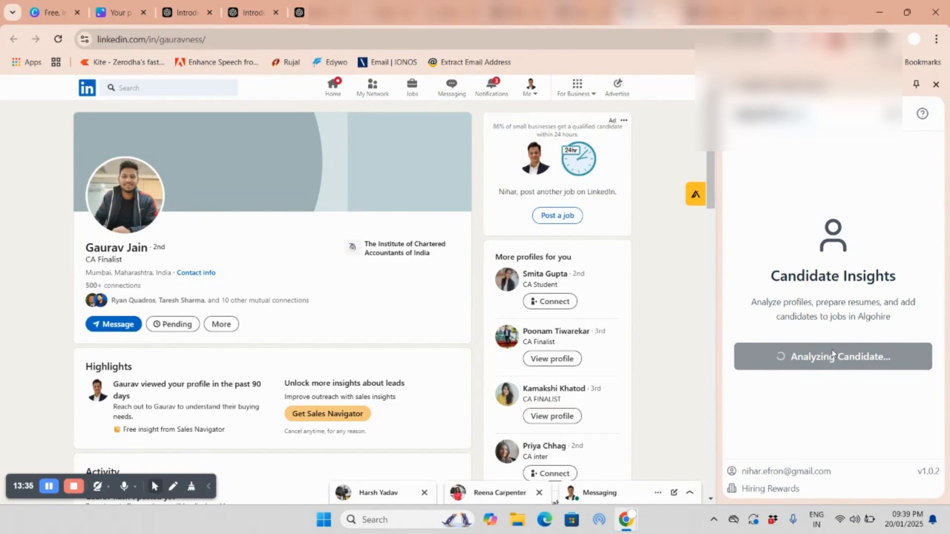
Step: Evaluate the CA Finalist against the SR. Accountant(Mumbai) job in the extension
left_click(814, 366)
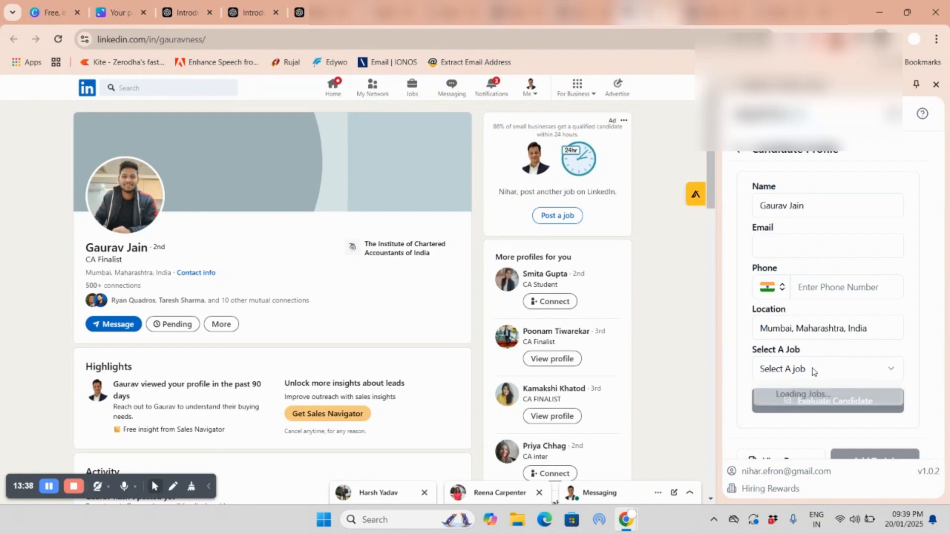
left_click(804, 398)
left_click(830, 409)
scroll(831, 410, "down", 2)
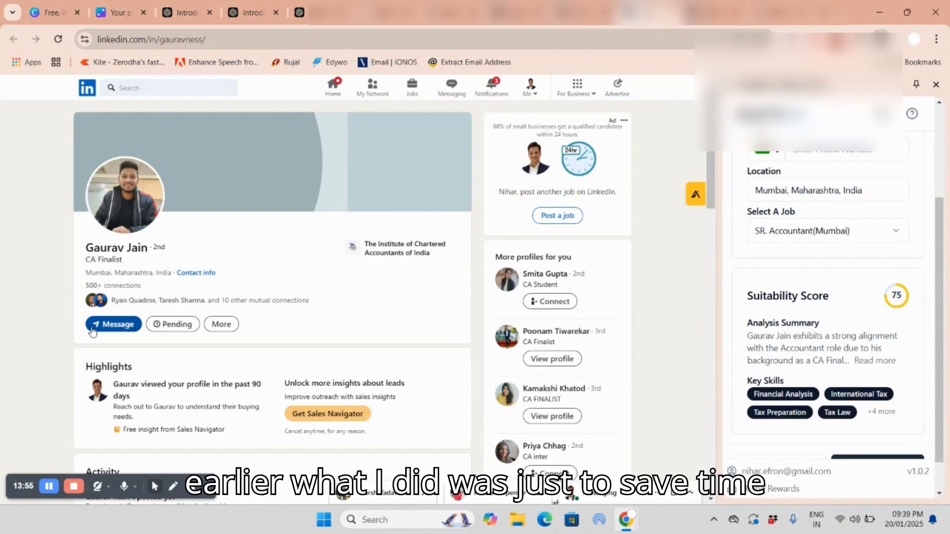
Step: Open the message conversation with the CA Finalist, review the outreach message and follow its job description link through to the AlgoHire page
left_click(124, 329)
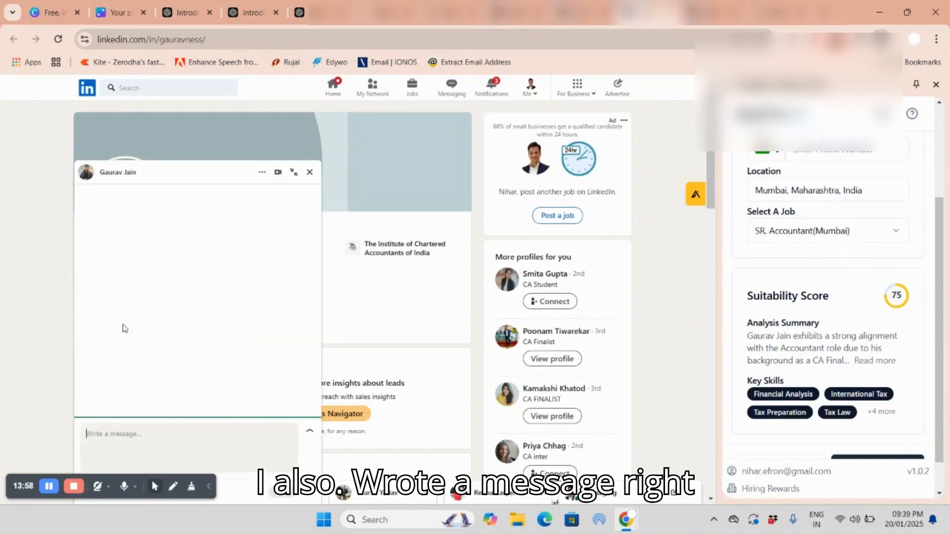
scroll(192, 388, "up", 3)
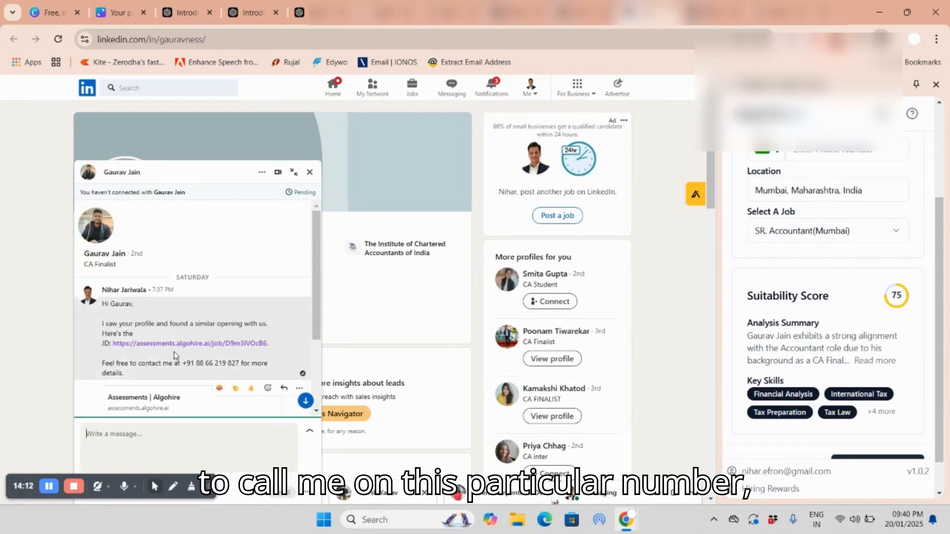
scroll(174, 361, "down", 1)
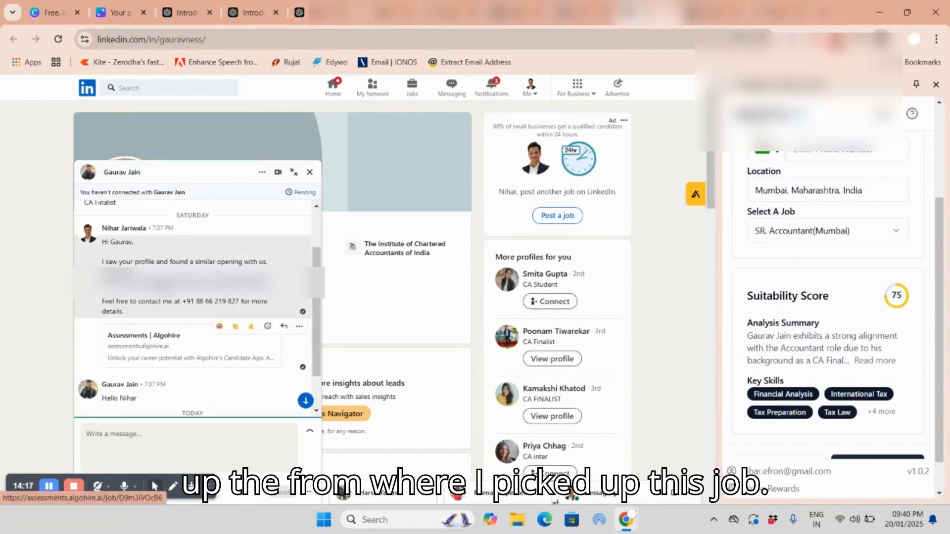
left_click(198, 280)
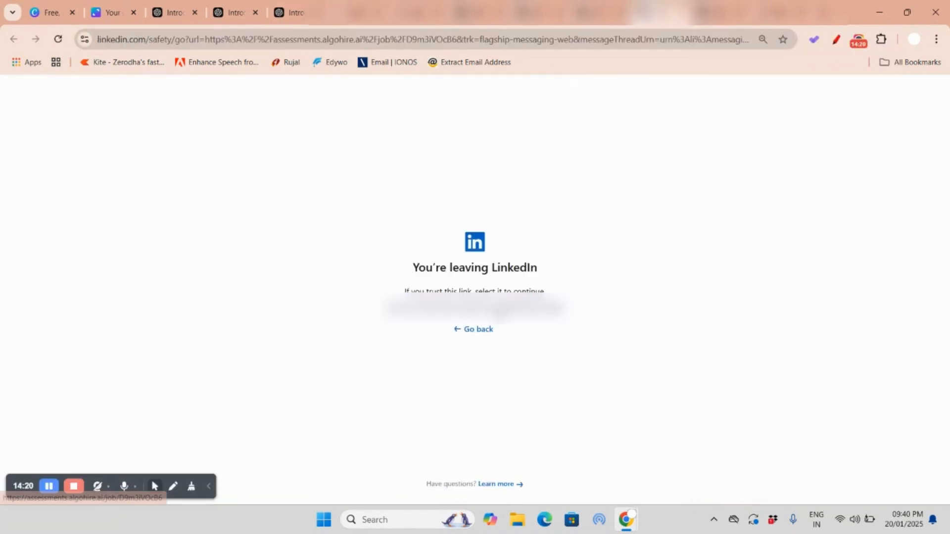
left_click(498, 309)
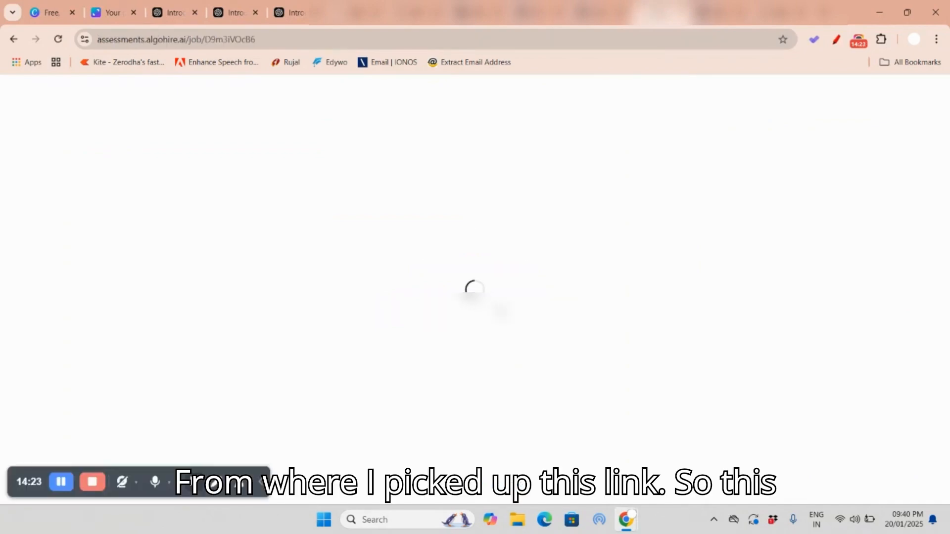
Step: Switch to the AlgoHire jobs page, open the SR. Accountant(Mumbai) job and copy its share link
left_click(685, 12)
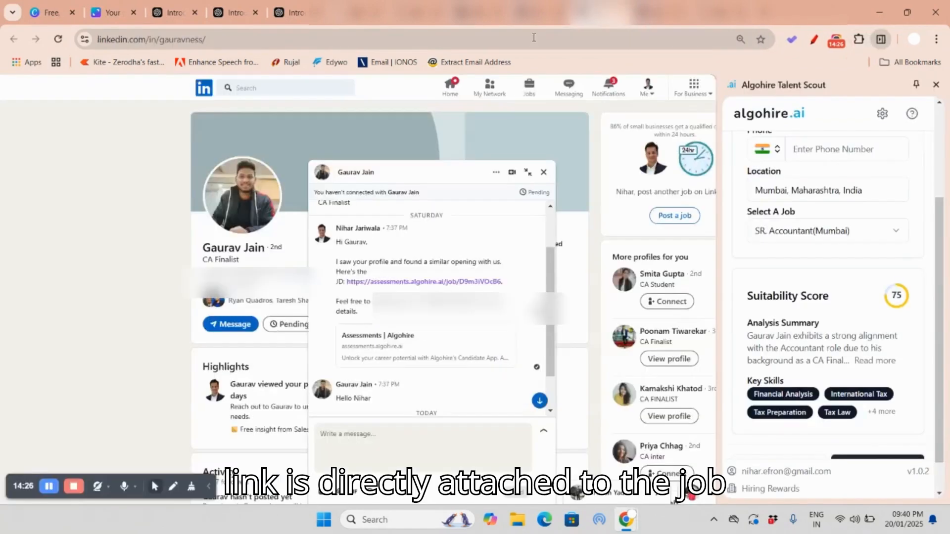
left_click(297, 13)
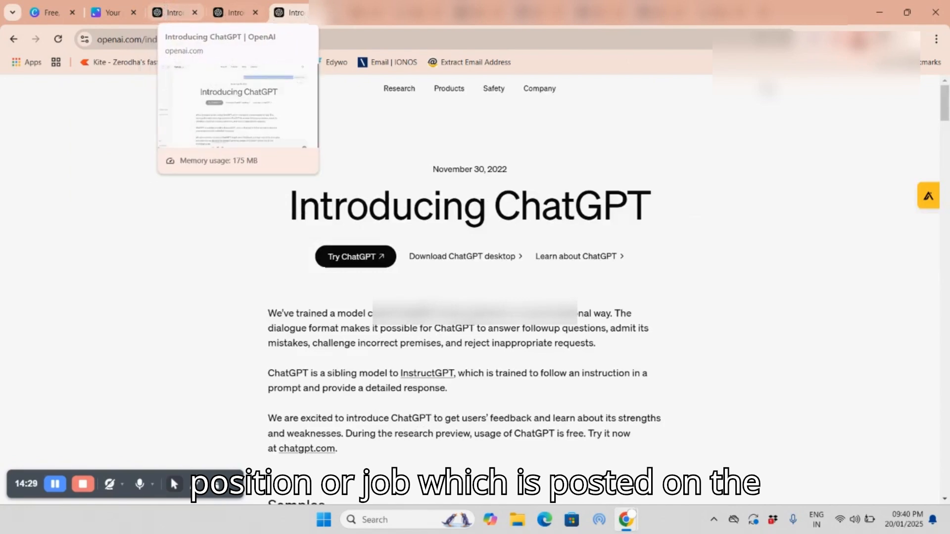
left_click(396, 13)
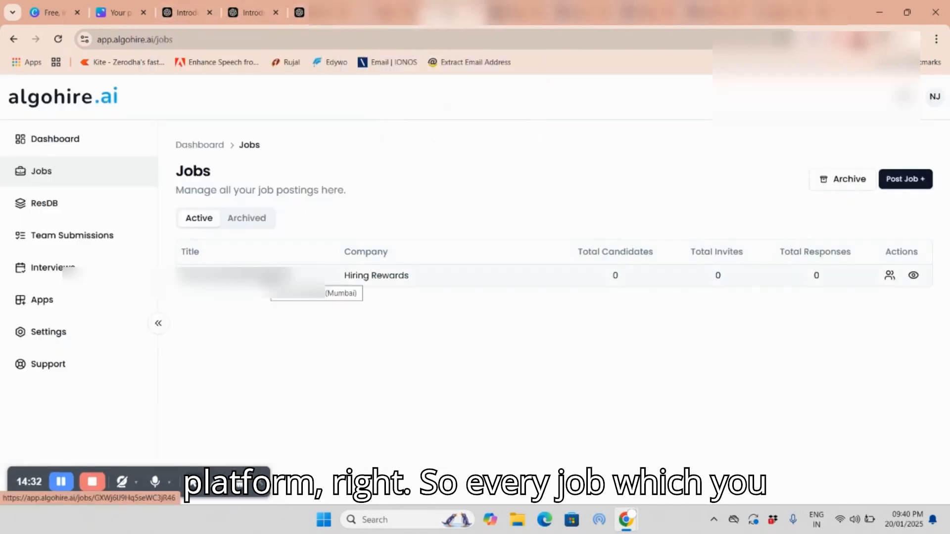
left_click(232, 275)
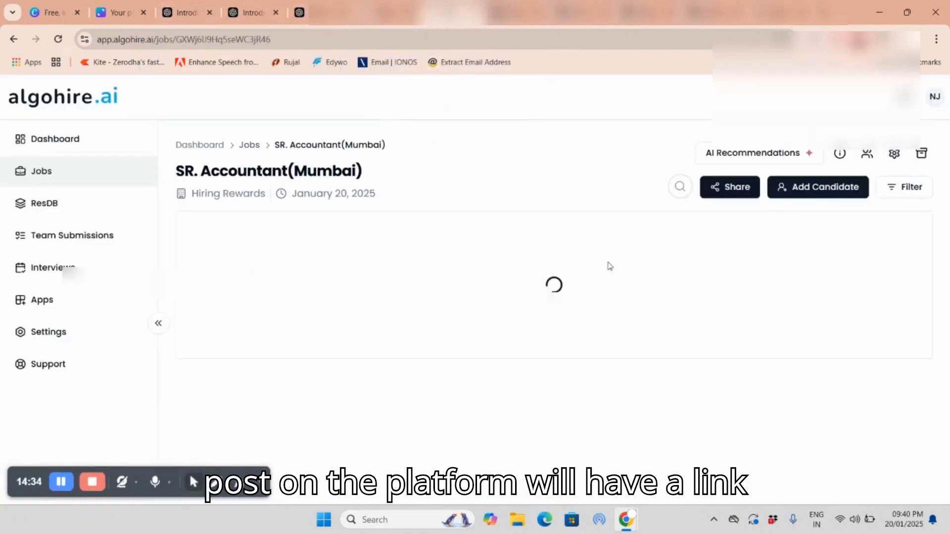
left_click(737, 192)
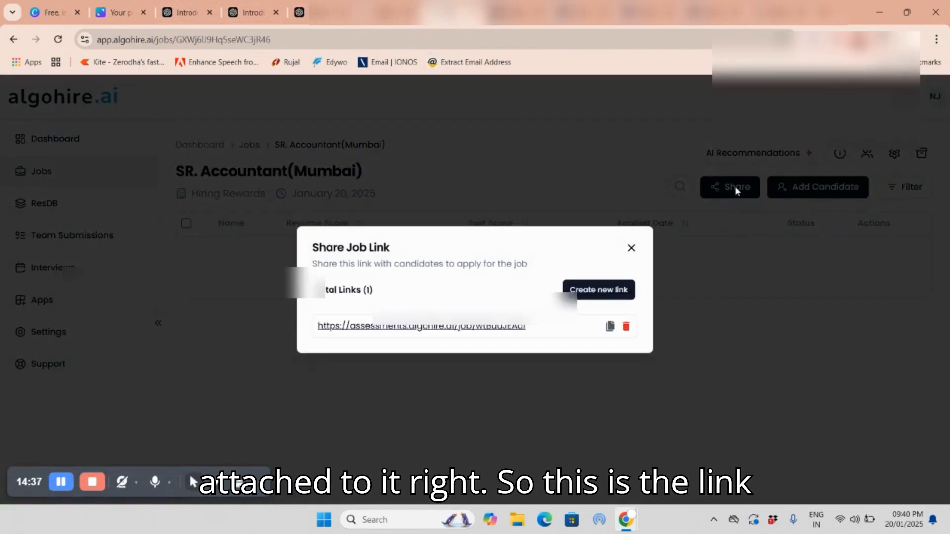
left_click(610, 326)
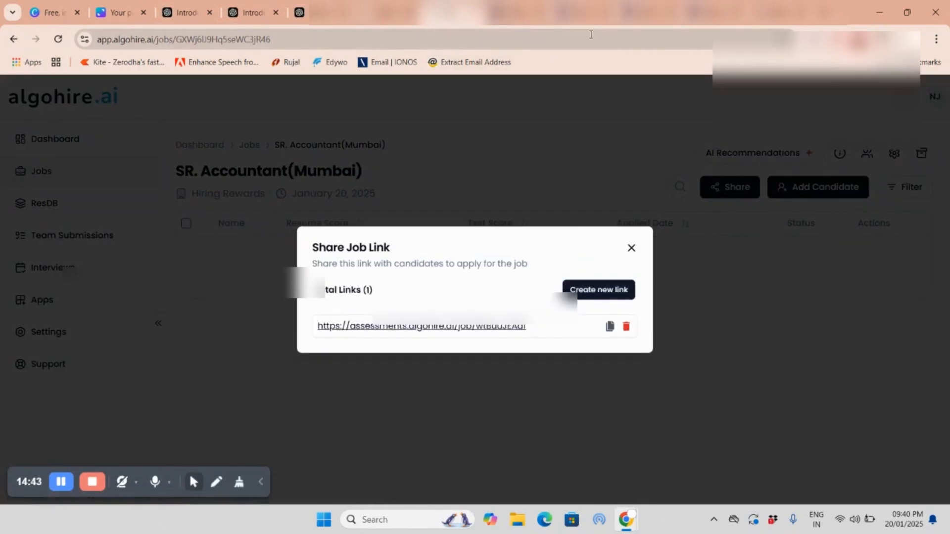
Step: Open the copied job link in a new browser tab and review the job description through to the company details
key("ctrl+t")
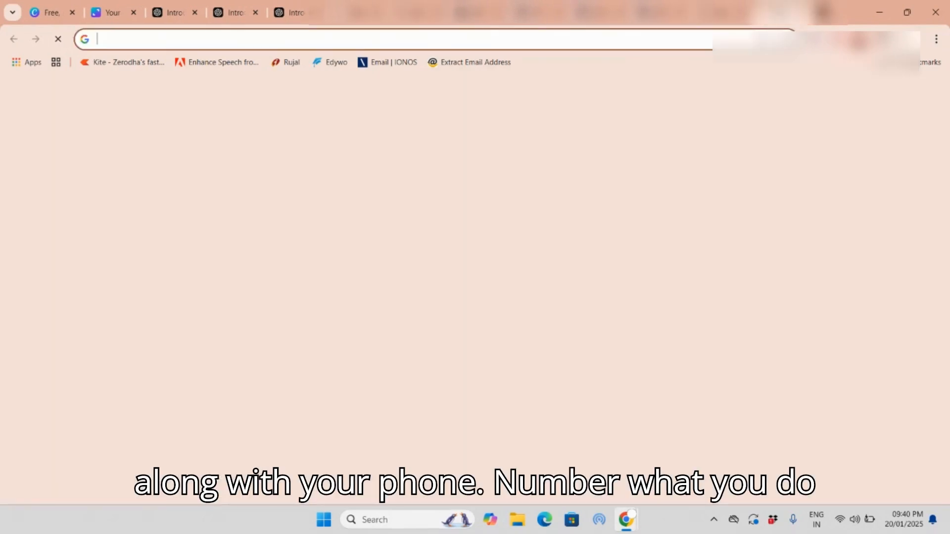
left_click(660, 40)
key("ctrl+v")
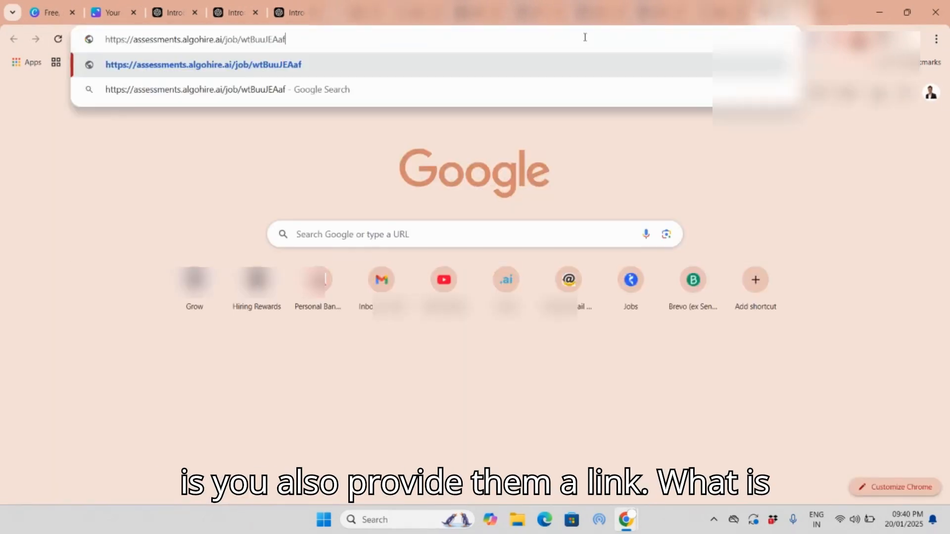
key("Return")
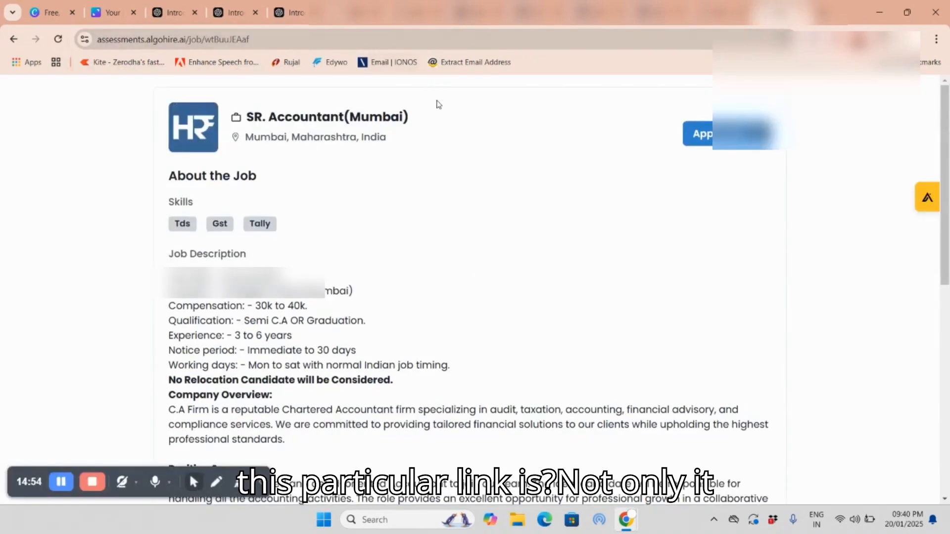
scroll(422, 134, "down", 5)
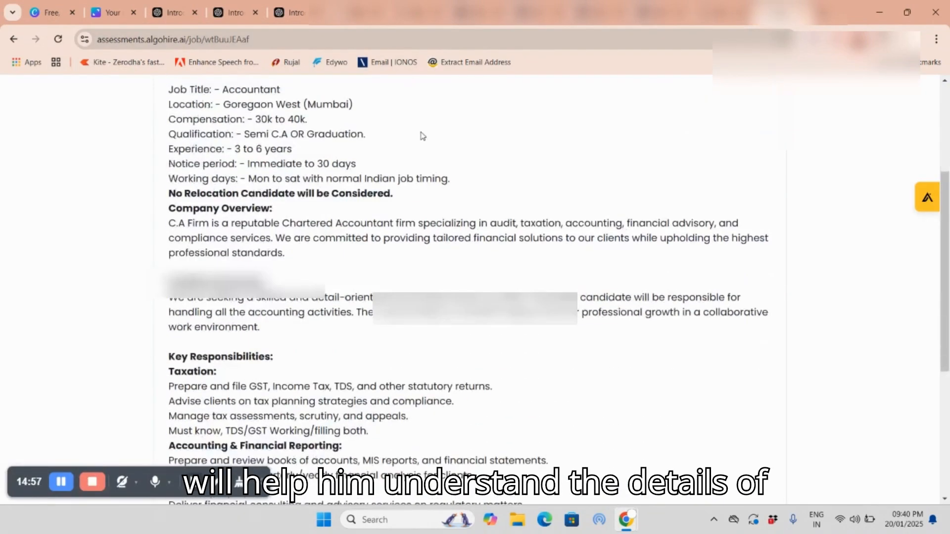
scroll(356, 258, "down", 4)
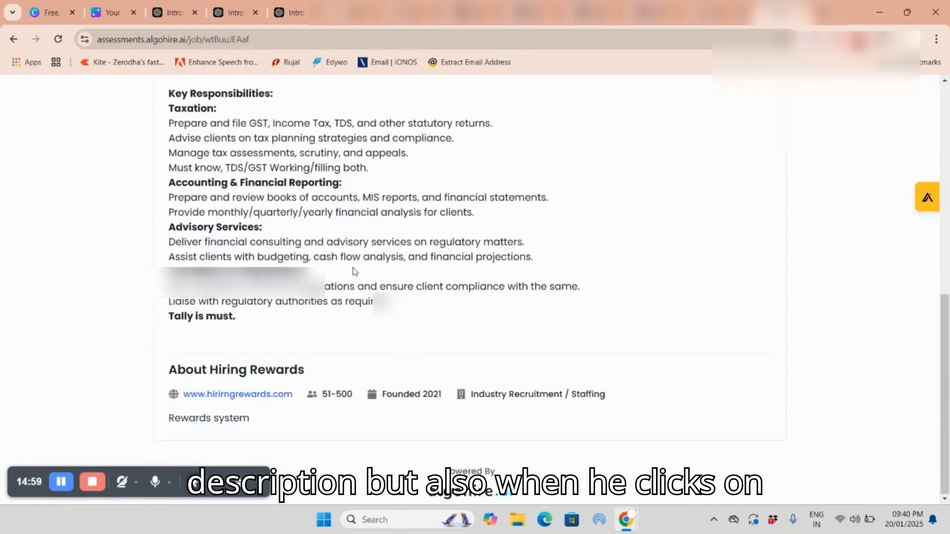
Step: Start an application for the SR. Accountant(Mumbai) job and attach a candidate's resume from the Downloads folder
scroll(352, 272, "up", 9)
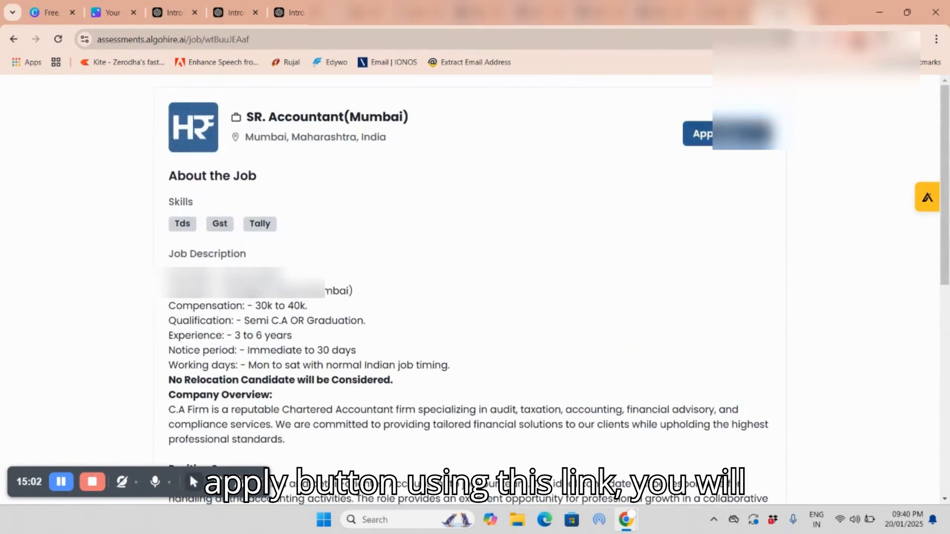
left_click(699, 134)
left_click(495, 301)
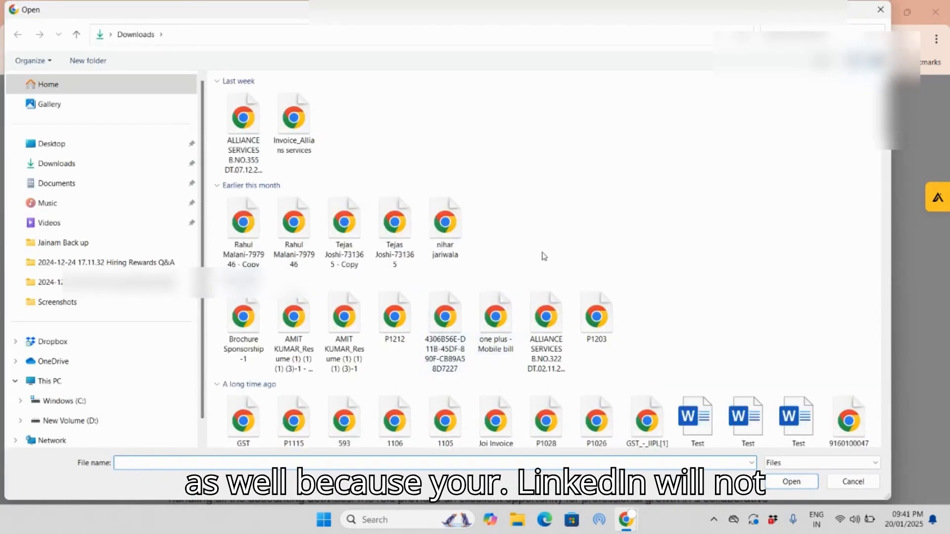
scroll(542, 255, "down", 3)
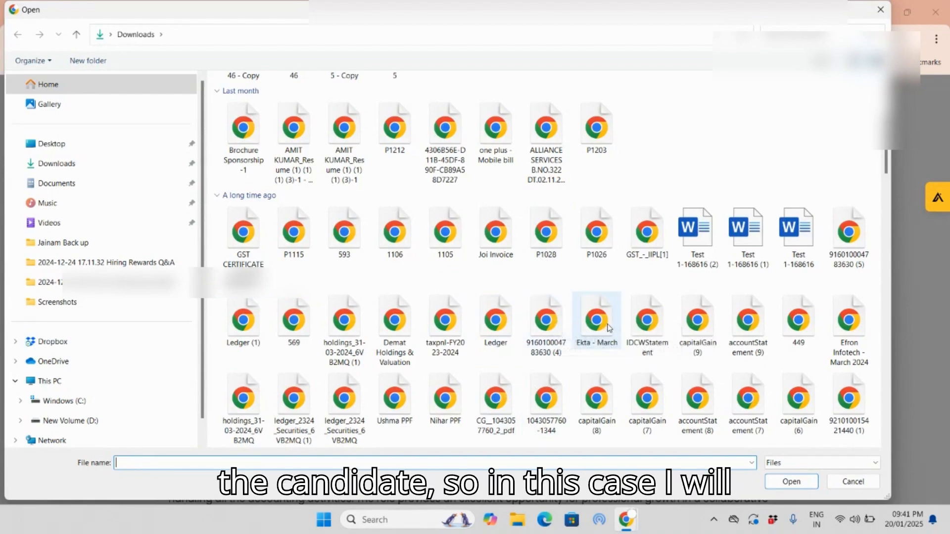
scroll(596, 346, "down", 10)
left_click(646, 243)
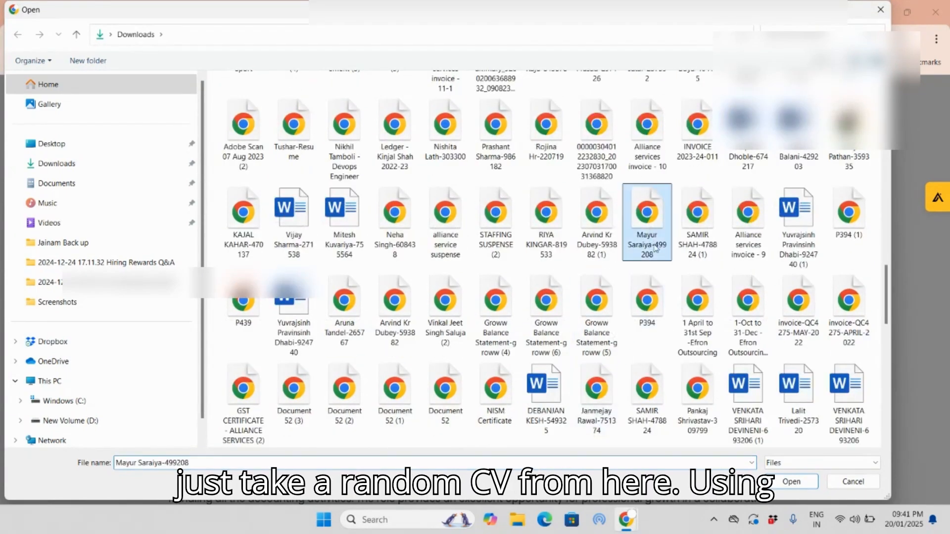
key("Return")
Step: Fill in the application with the full name "Test 1", a dummy mobile number and a test email address
left_click(434, 296)
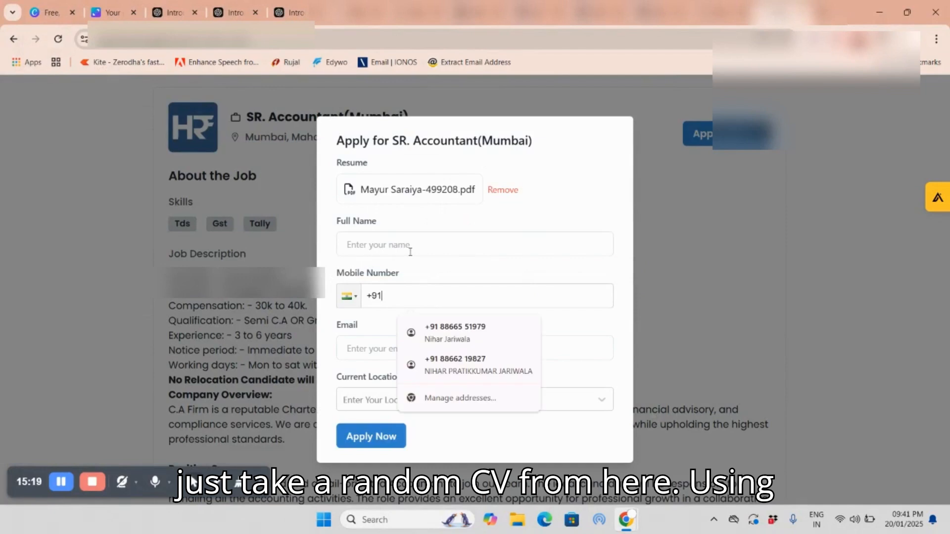
left_click(410, 247)
type("Test 1")
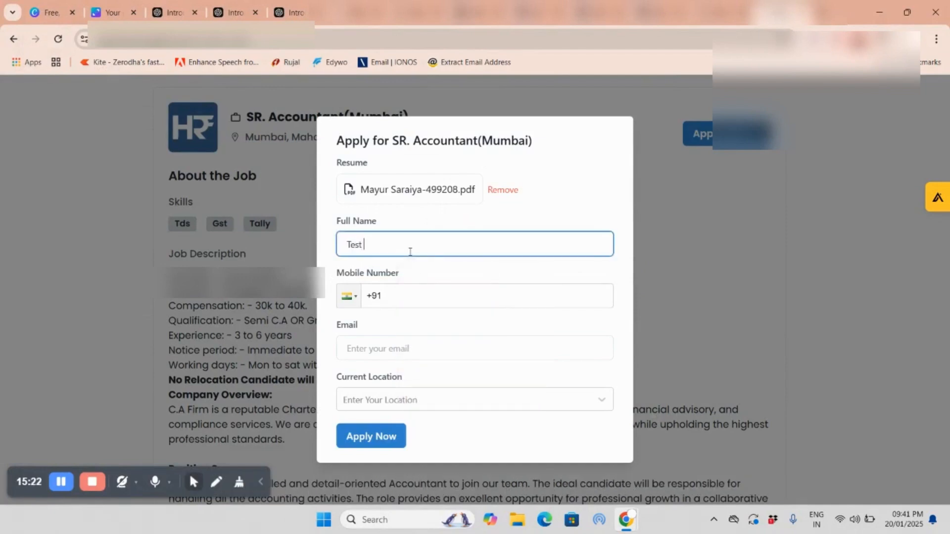
key("Tab")
type("12121212")
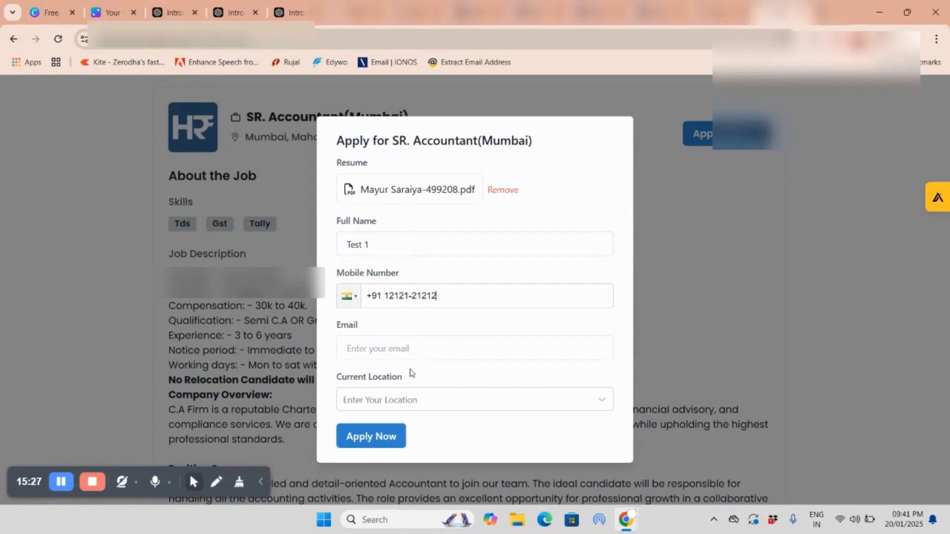
left_click(417, 352)
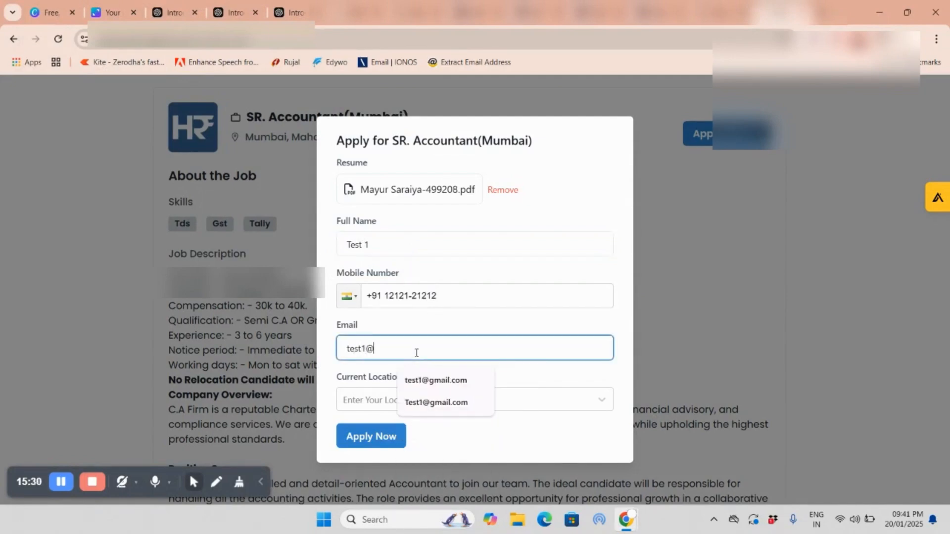
key("Tab")
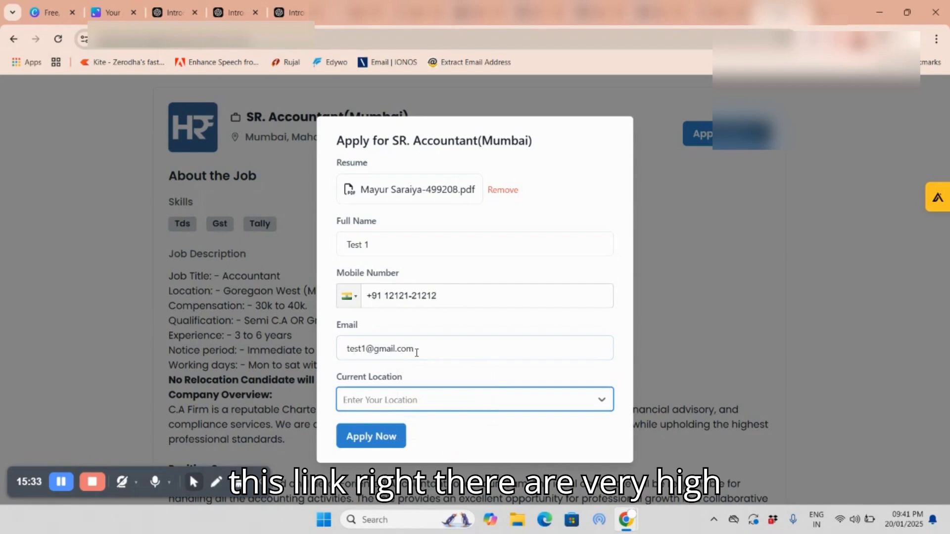
Step: Set the current location to Mumbai, Maharashtra, India and submit the application
left_click(431, 393)
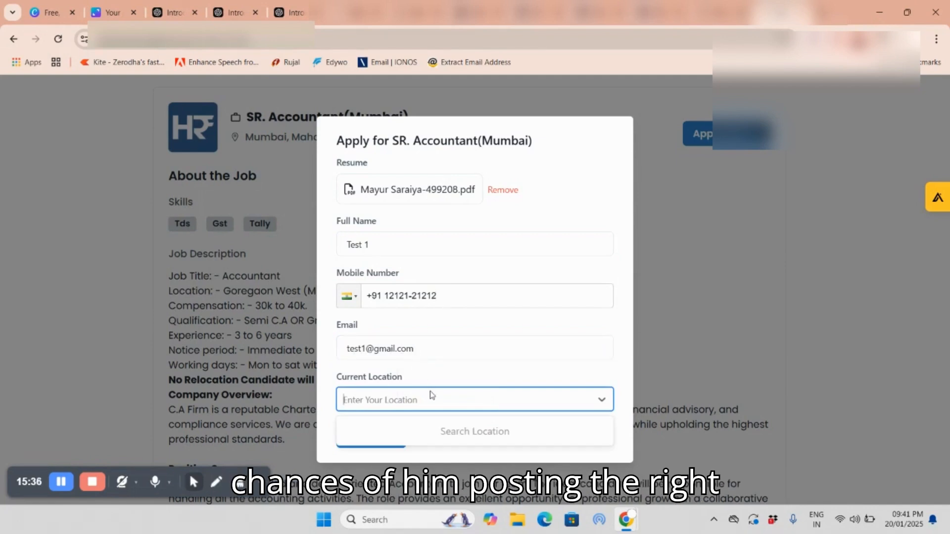
type("mu")
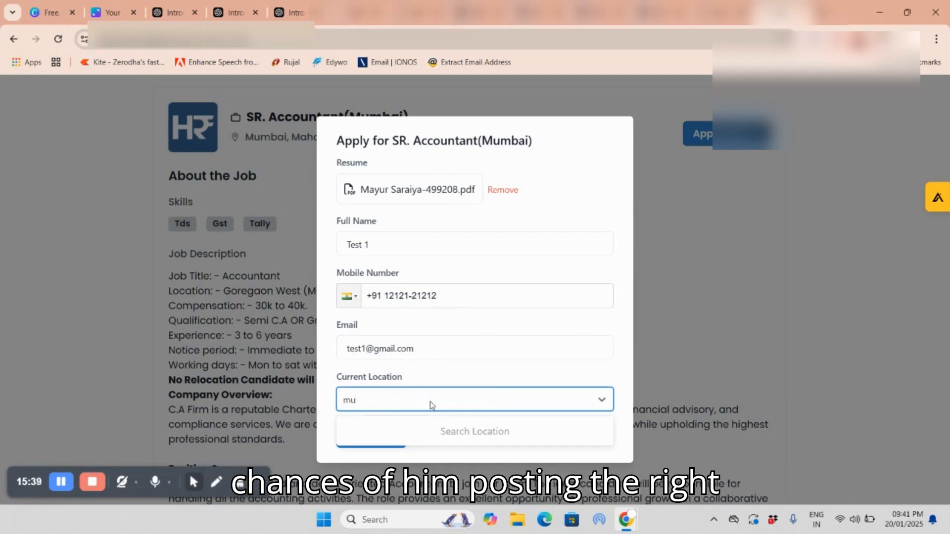
type("m")
left_click(429, 433)
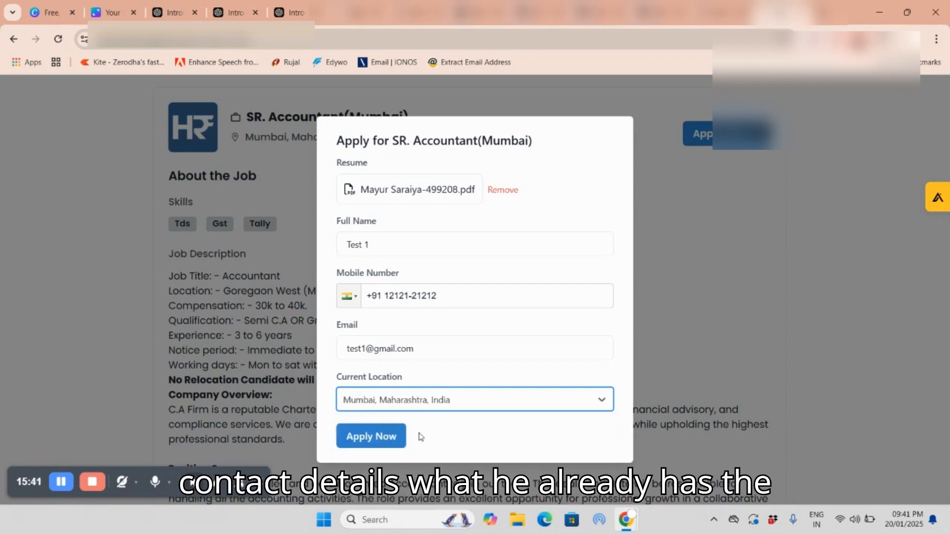
left_click(381, 435)
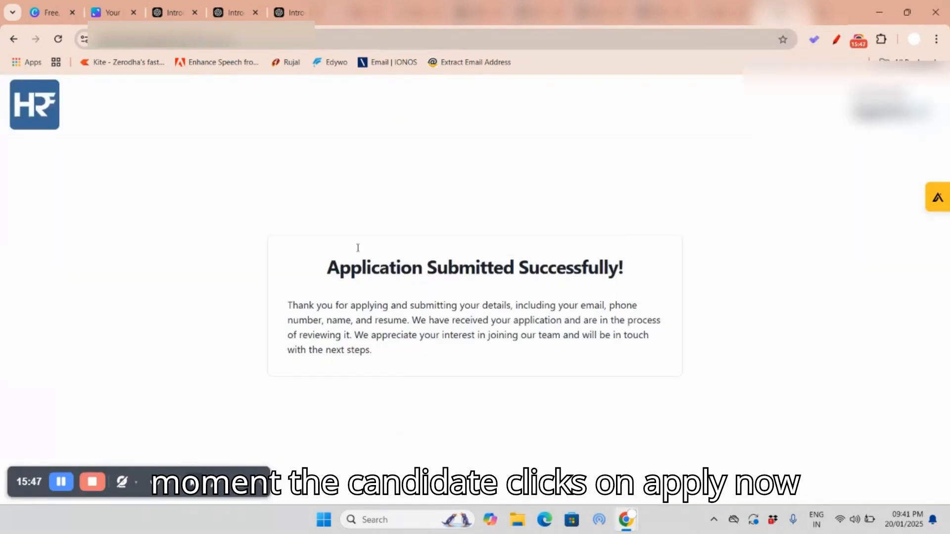
Step: Switch to the SR. Accountant(Mumbai) applicants page in AlgoHire and refresh it to check the new application and its resume score
left_click(418, 12)
left_click(631, 249)
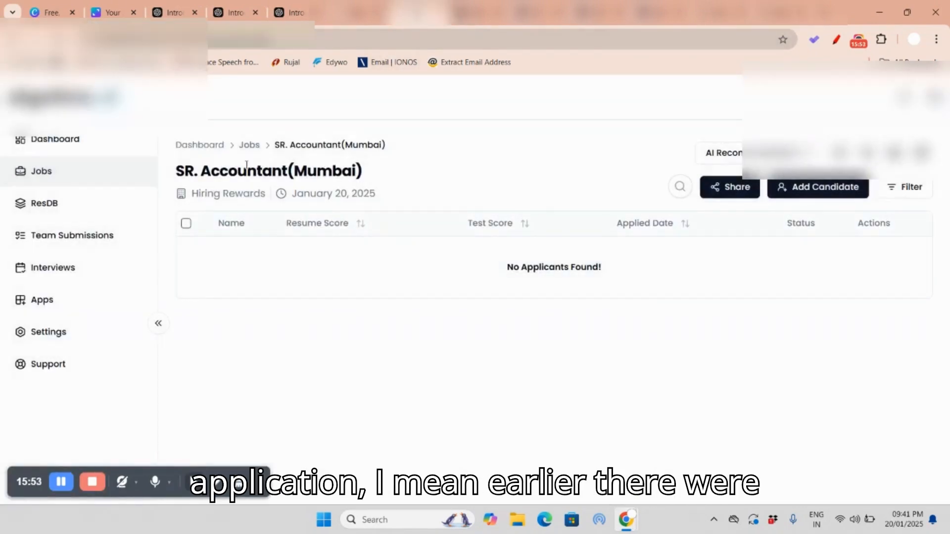
key("F5")
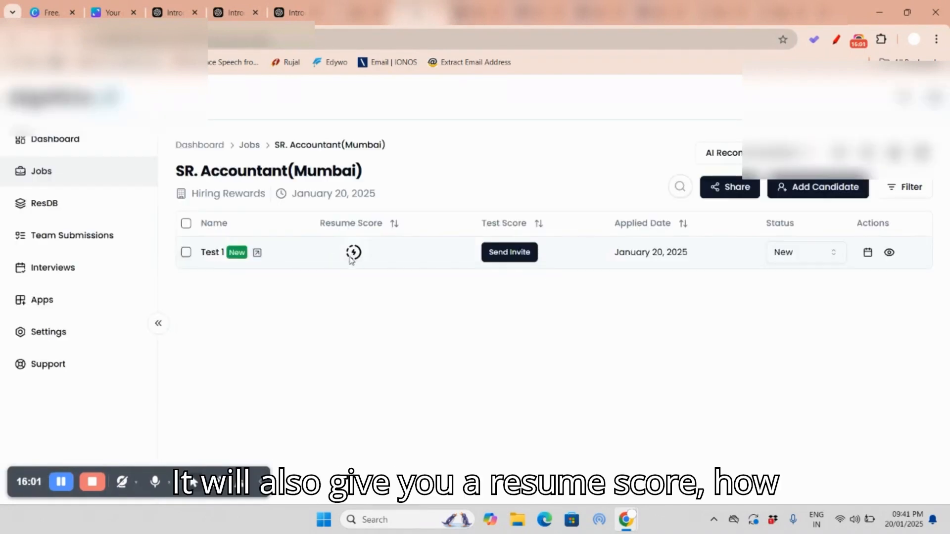
mouse_move(357, 262)
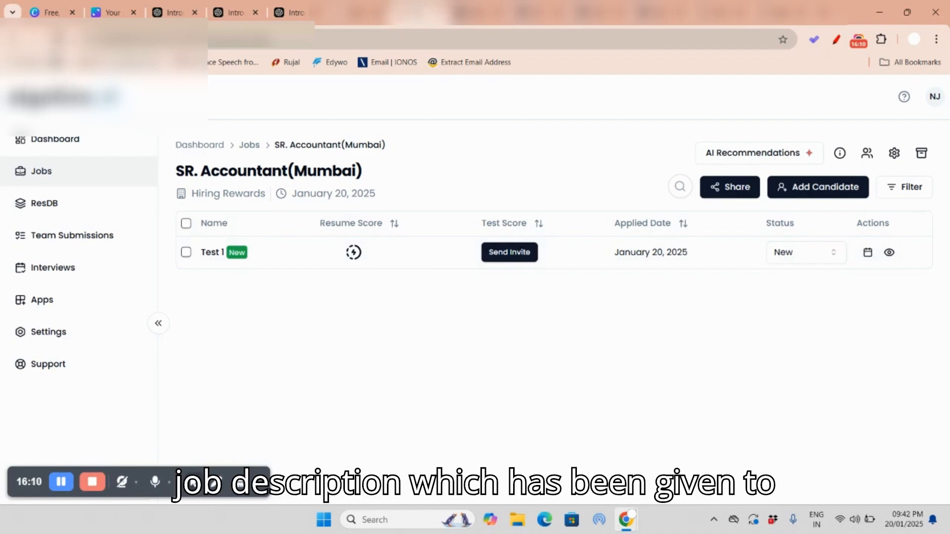
key("F5")
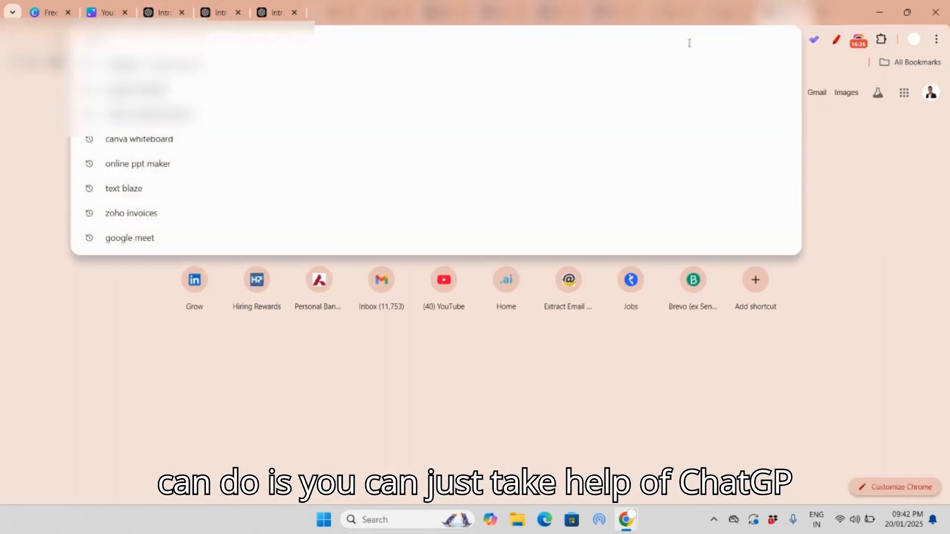
Step: Search the web for "chat gpt" from a new browser tab and open ChatGPT through OpenAI's introduction page
type("chat gpt")
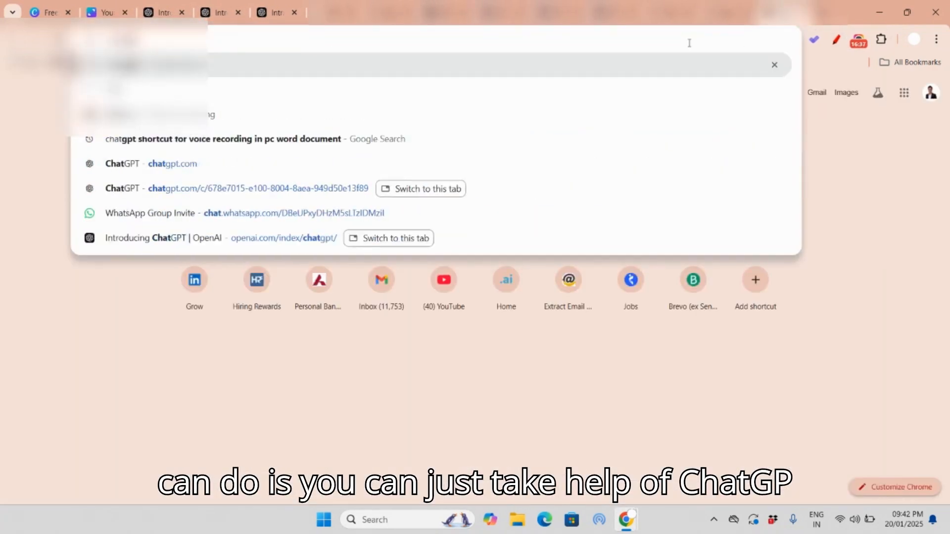
key("Return")
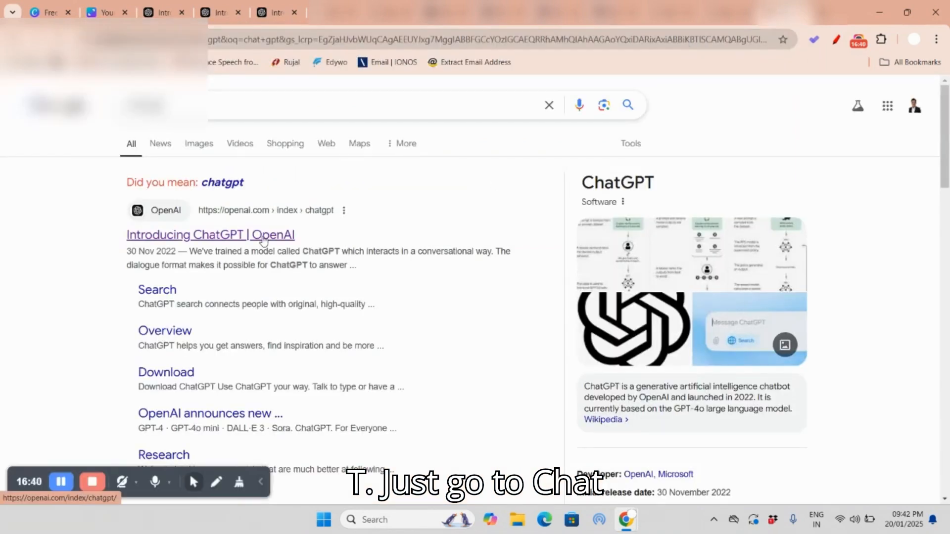
left_click(262, 237)
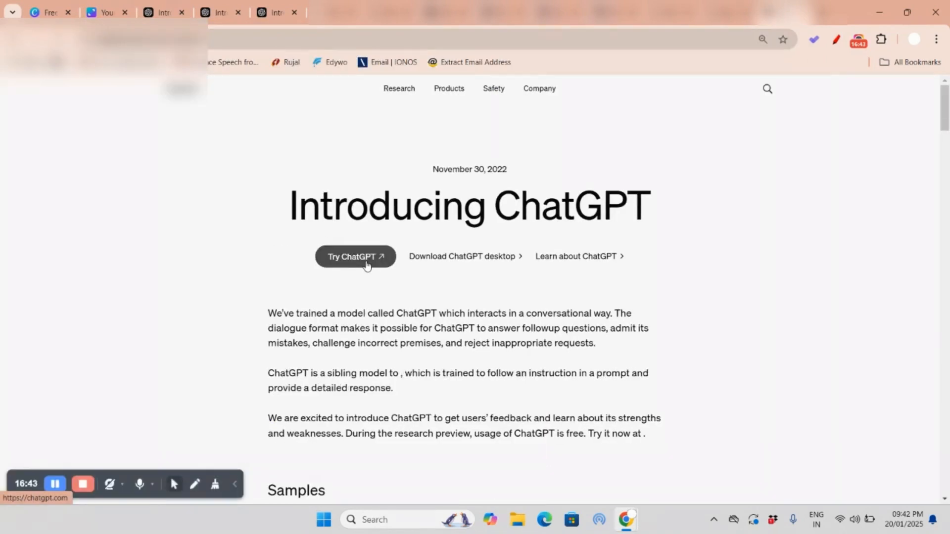
left_click(360, 261)
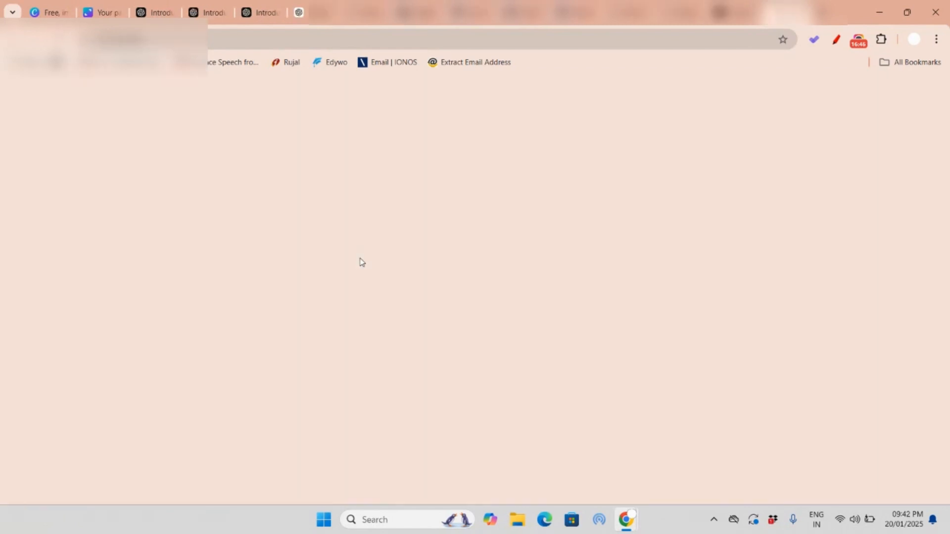
Step: Begin the prompt with a greeting to the candidate by first name, followed by "we are hiring for Jr accountant , Here is the link to apply"
type("Hi ")
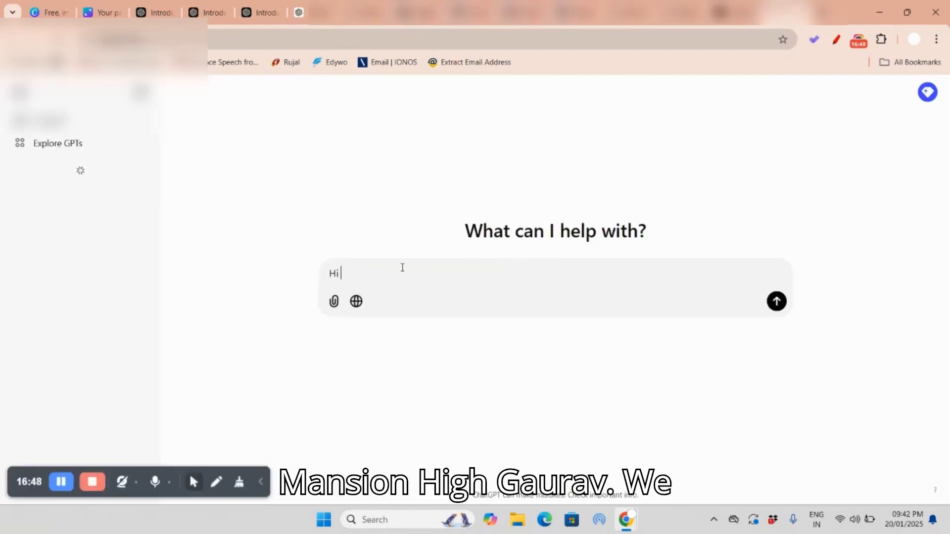
type("gaurav we ar")
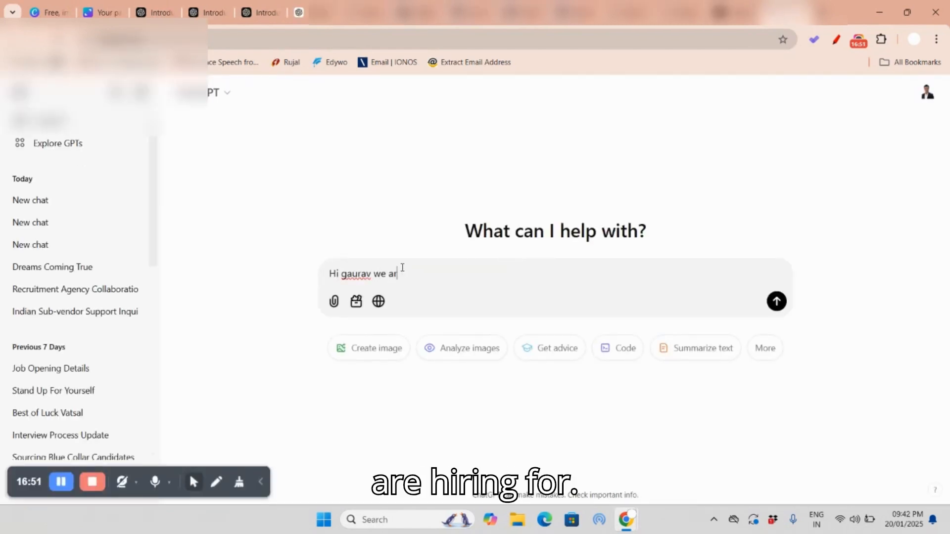
type("e hiring for ")
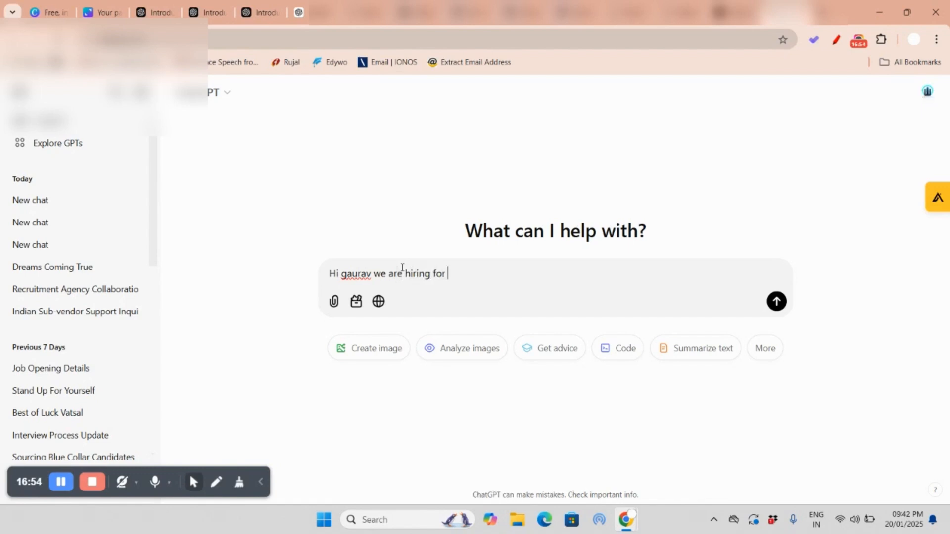
type("Jr ")
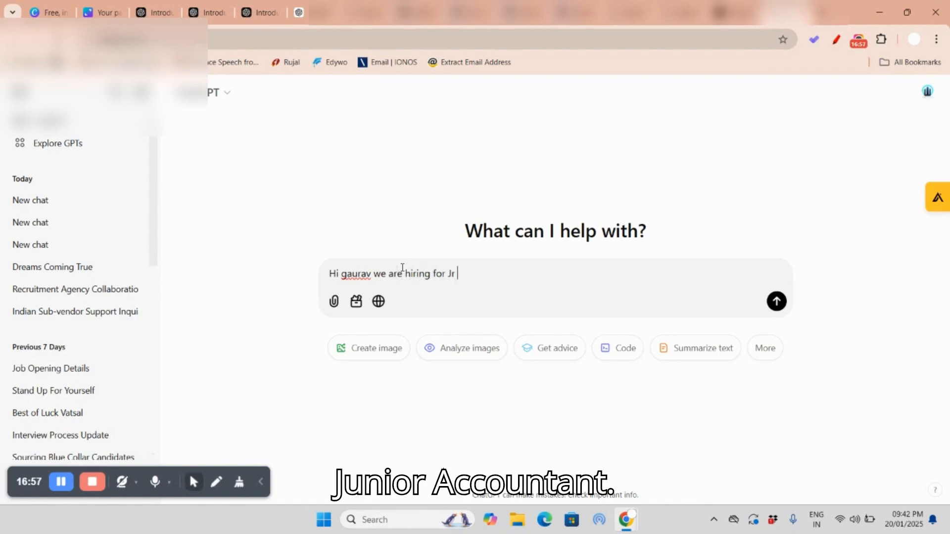
type("accountant ")
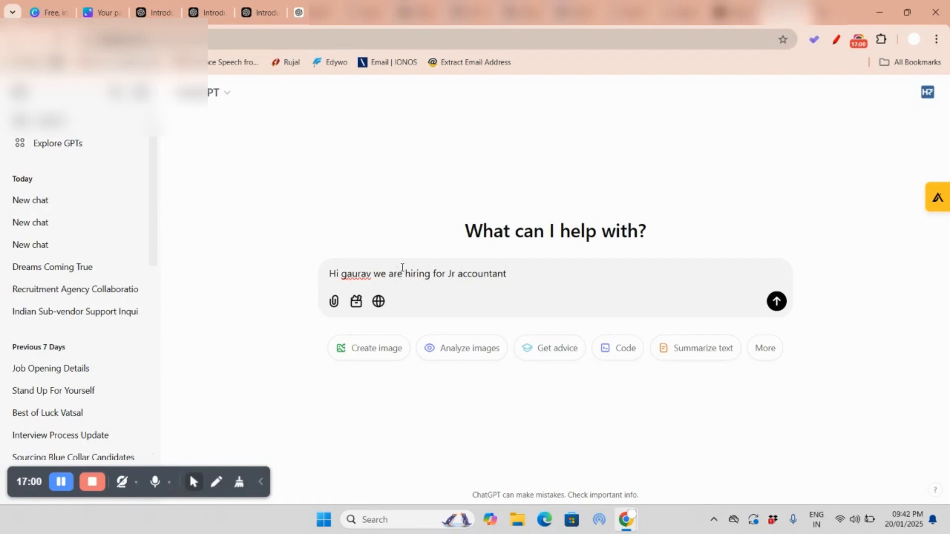
type(", Here is t")
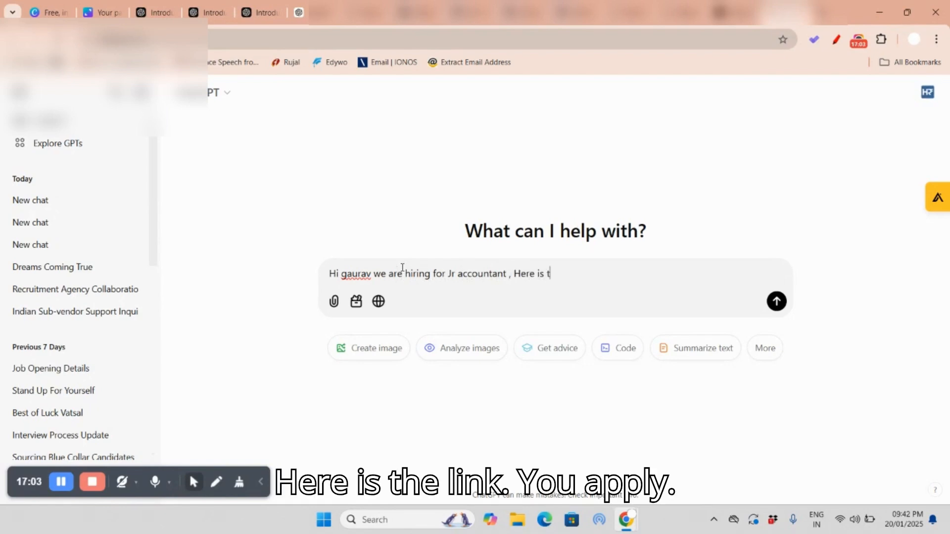
type("he link to apply")
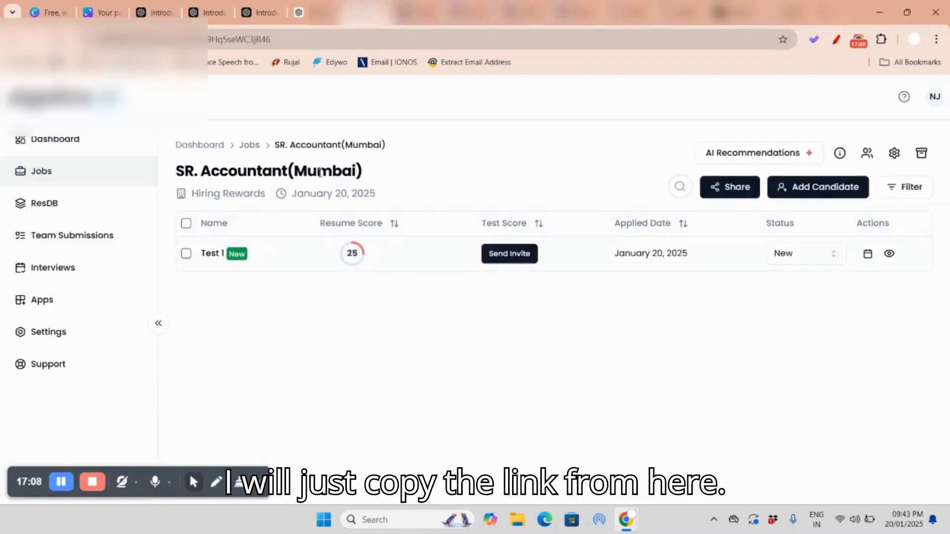
Step: Copy the SR. Accountant(Mumbai) job's share link from AlgoHire and paste it at the end of the ChatGPT prompt
left_click(730, 187)
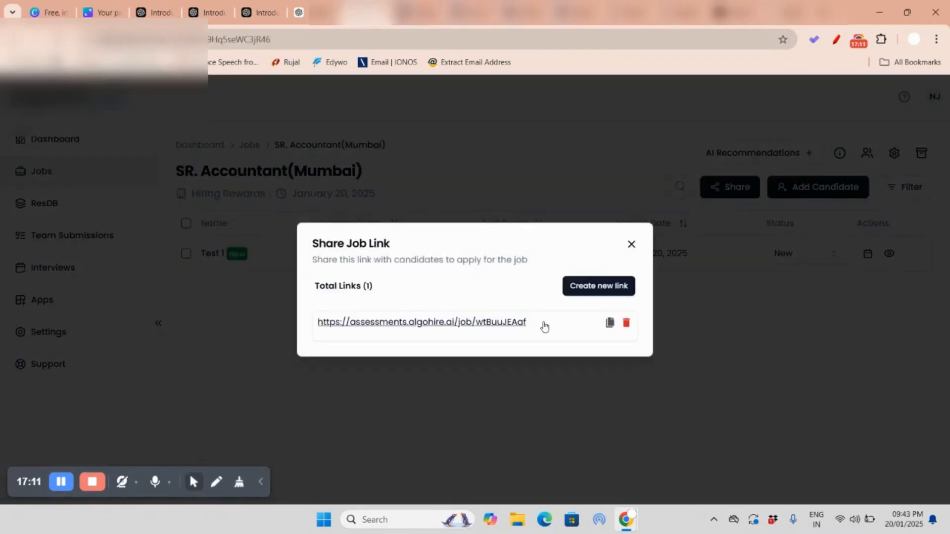
left_click(610, 323)
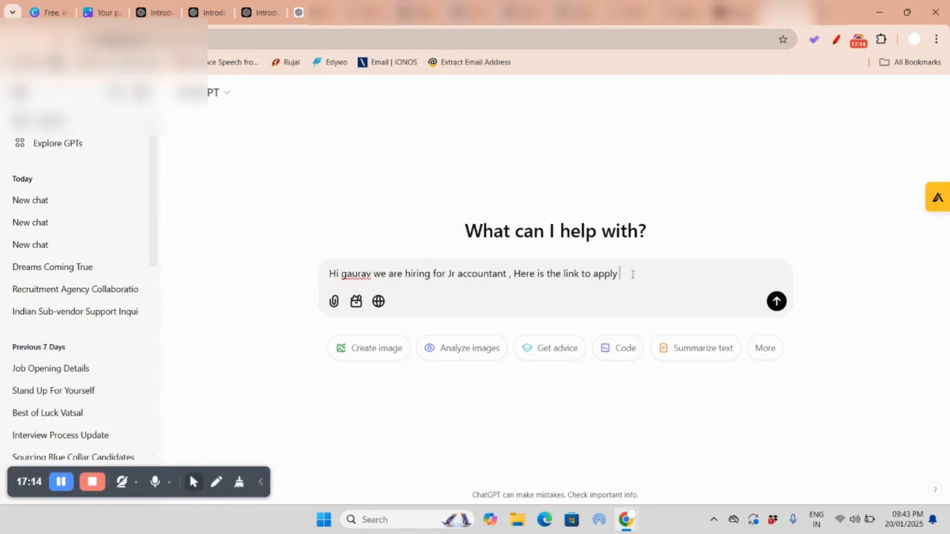
key("ctrl+v")
Step: Extend the prompt with ", you can also reach out to me on" followed by a placeholder contact phone number
type(",")
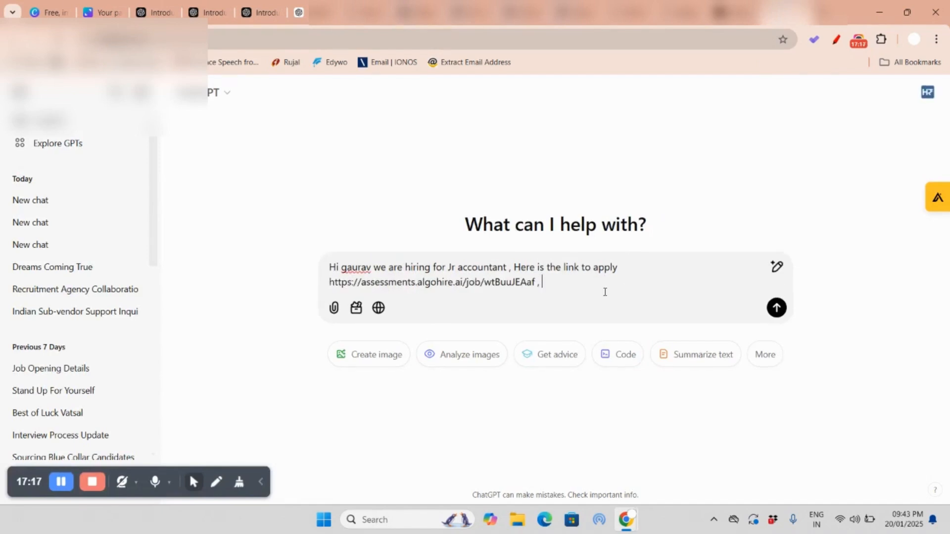
type(" you can also re")
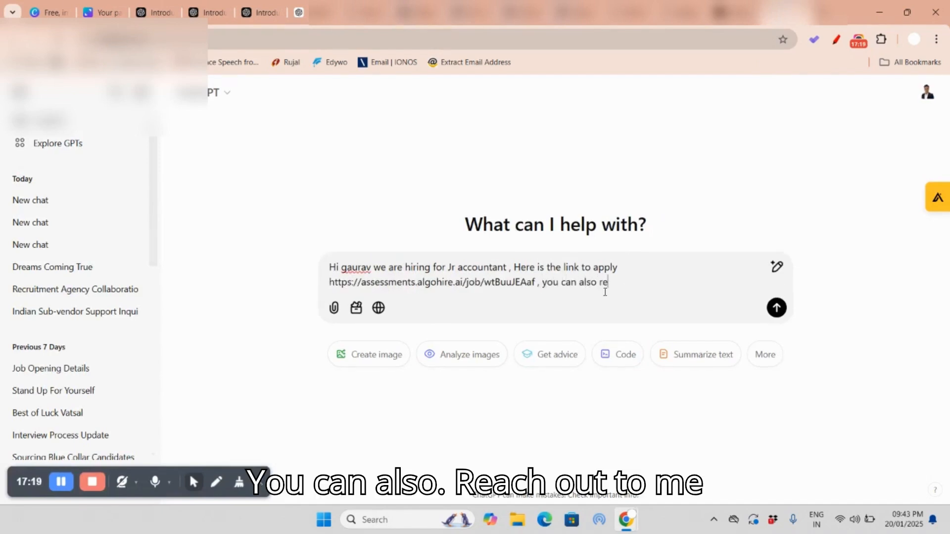
type("ach out to me on ")
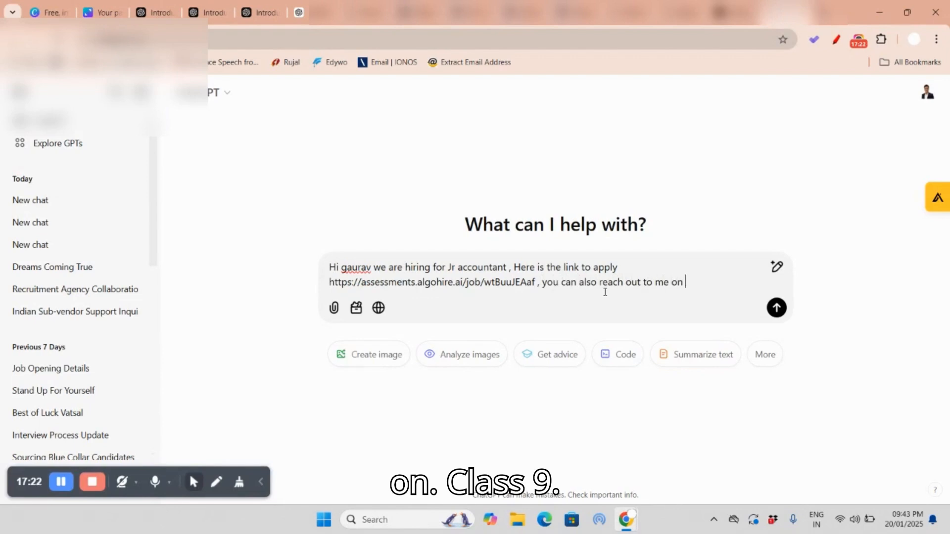
type("+91")
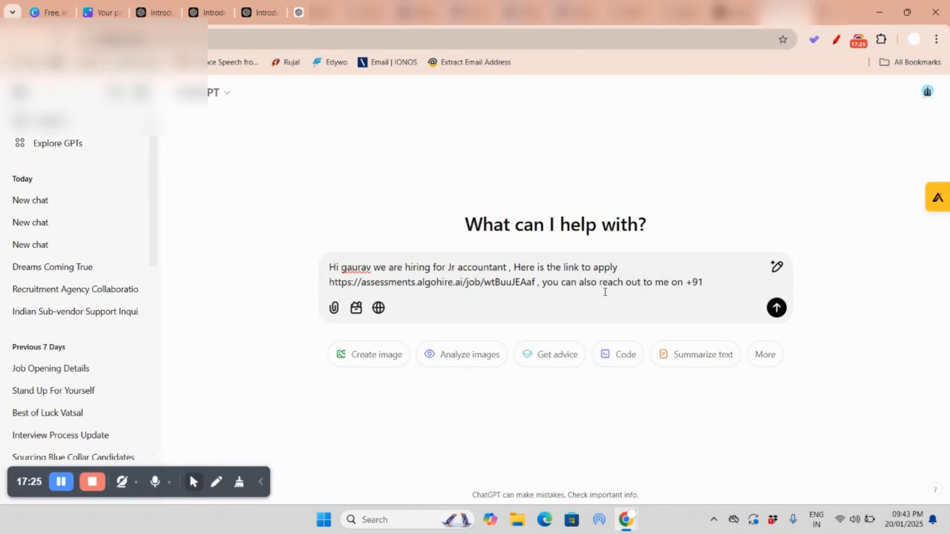
type(" 1234567890")
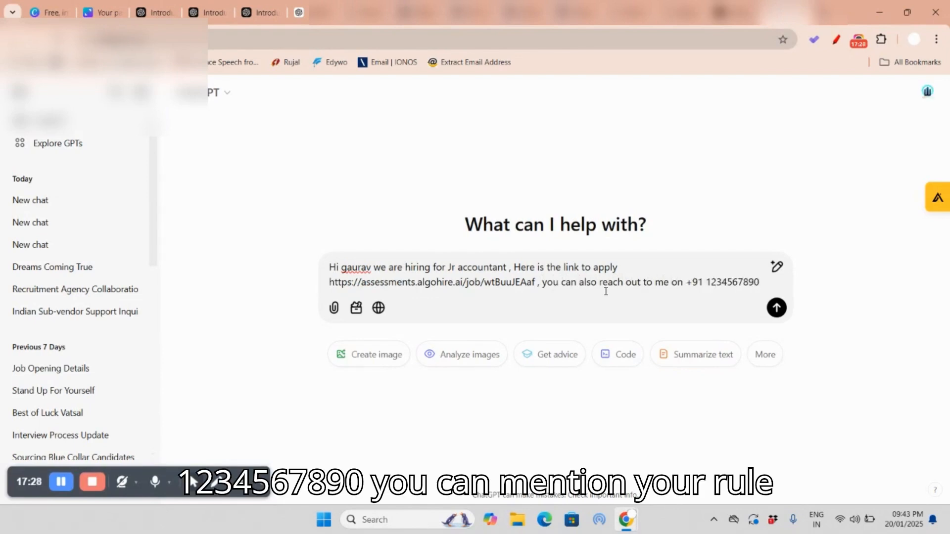
type(" ,")
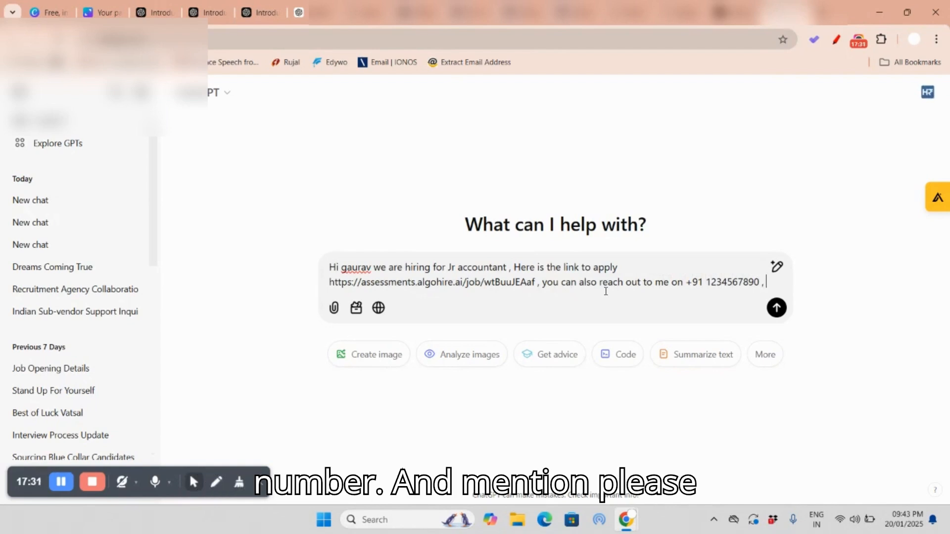
type(" please rewri")
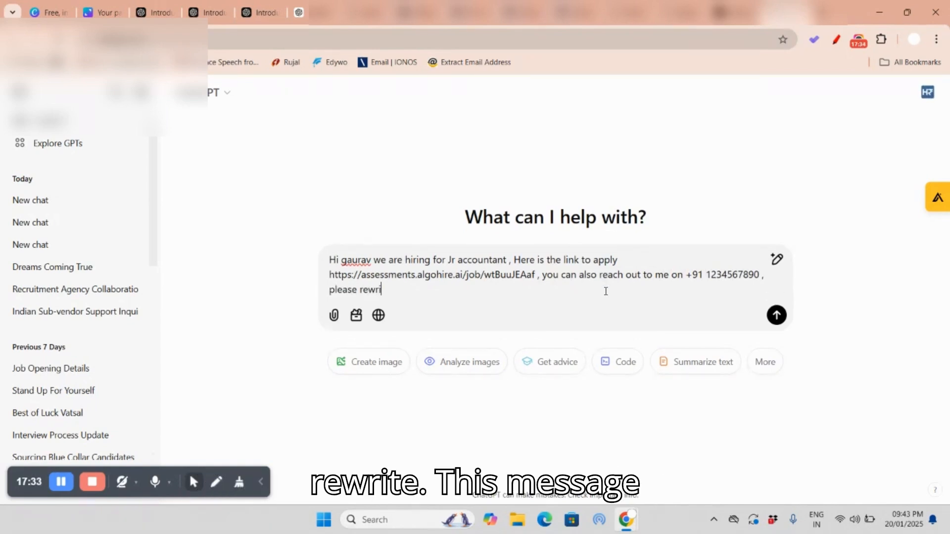
type("te this message")
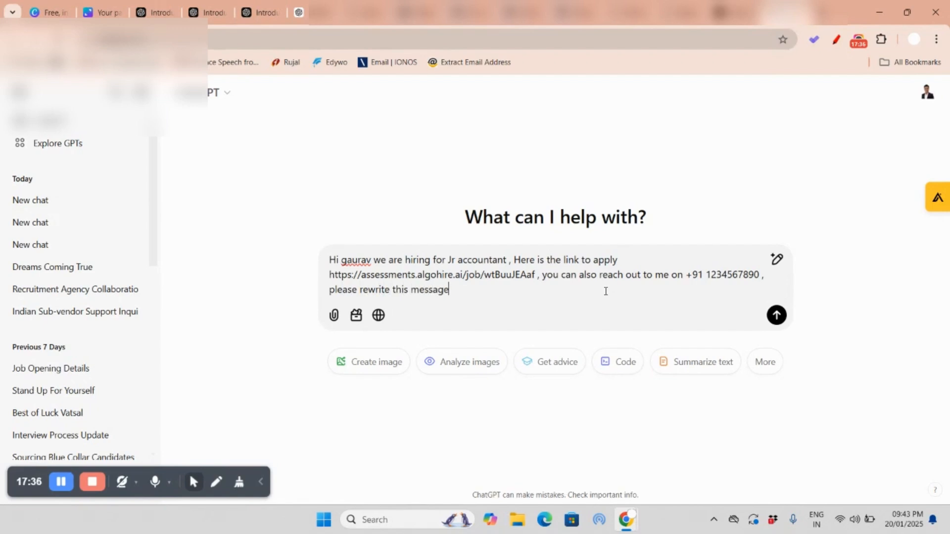
type(" in 200")
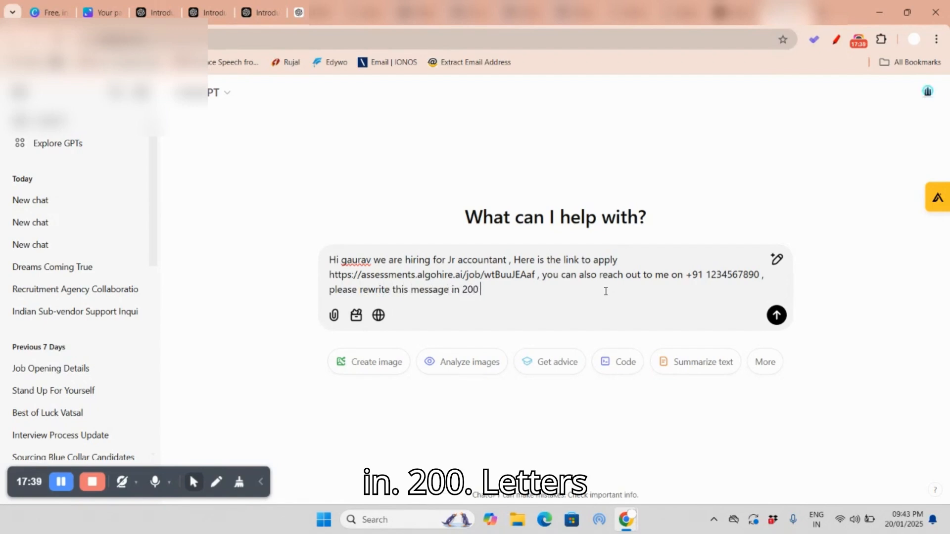
type(" letters")
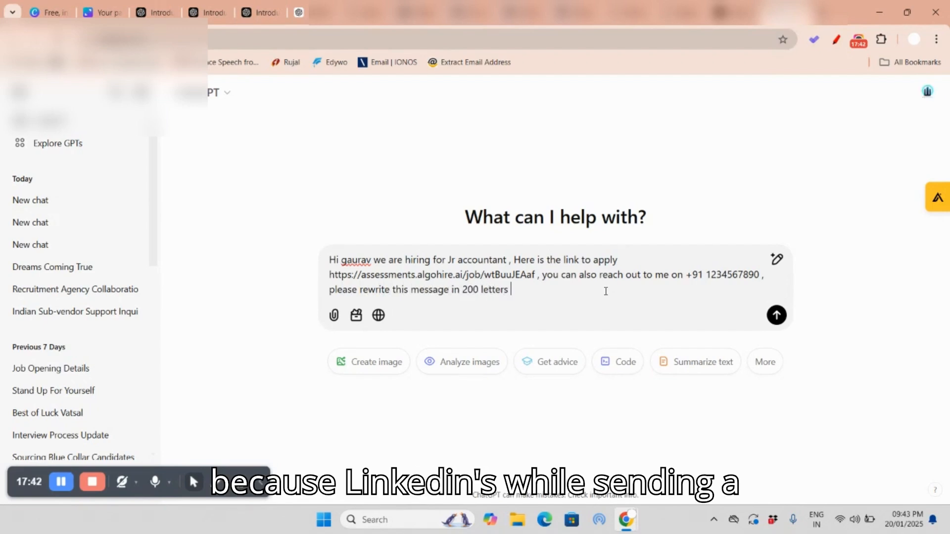
Step: Finish the prompt with ", please rewrite this message in 200 letters" and submit it to ChatGPT
key("Return")
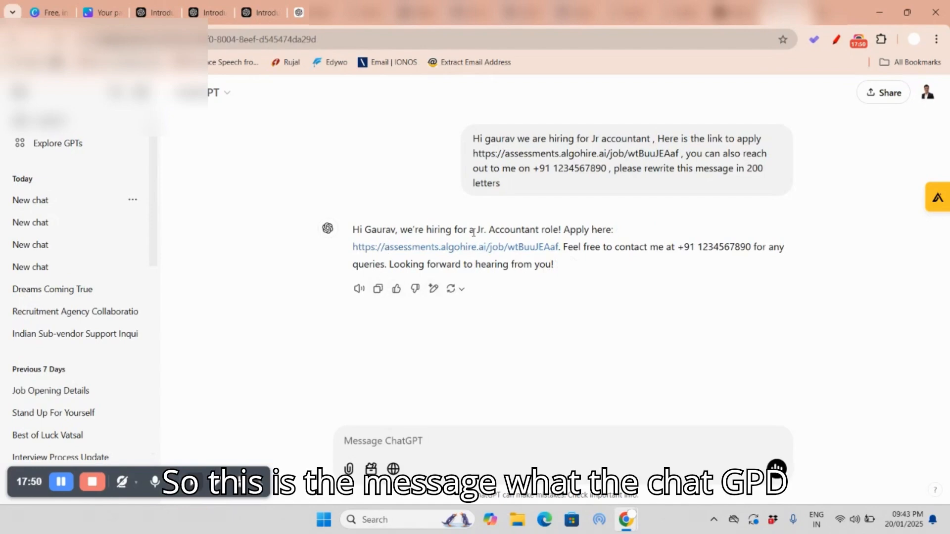
Step: Copy ChatGPT's rewritten message and open a candidate's profile from the LinkedIn "ca intern" people search
left_click(378, 290)
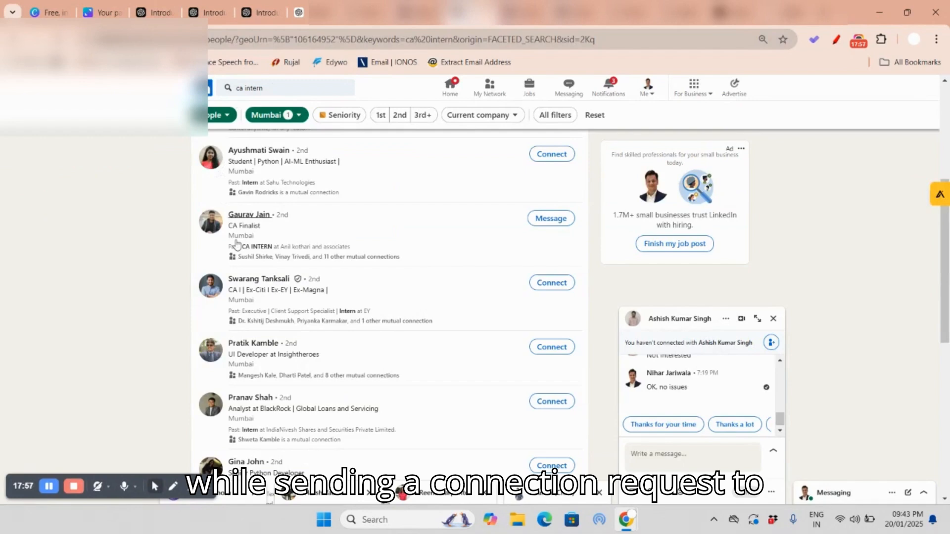
scroll(245, 173, "down", 3)
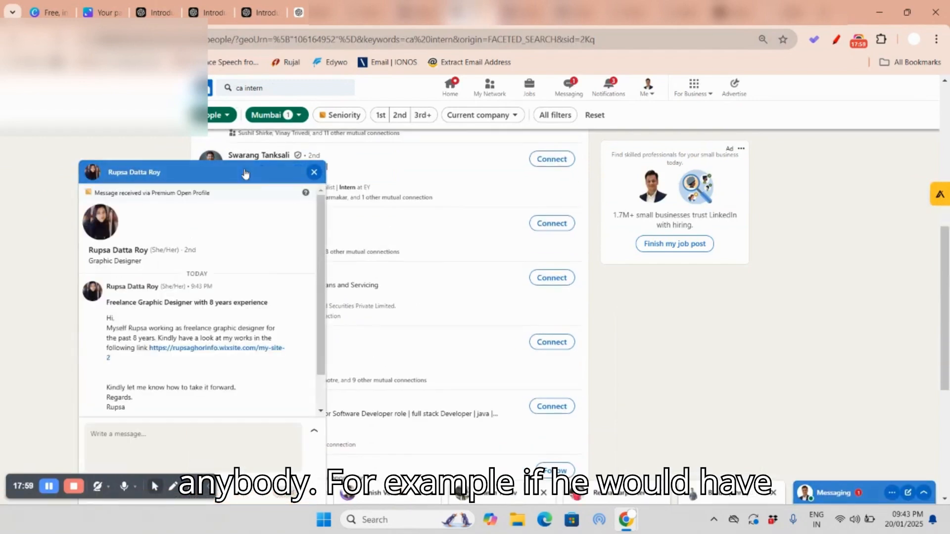
left_click(245, 173)
left_click(248, 219)
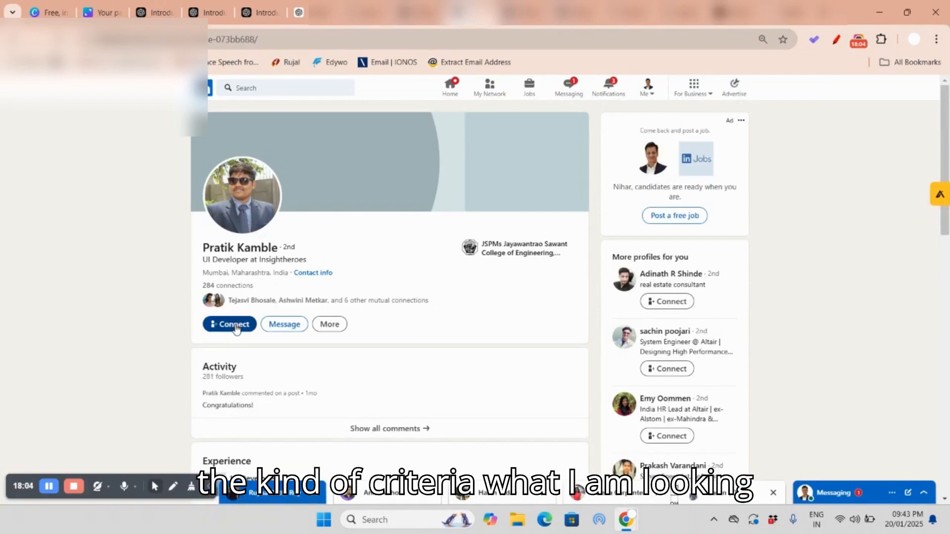
Step: Paste the copied message as a note in the candidate's connection invitation and separate the contact sentence from the job link with a blank line
left_click(233, 324)
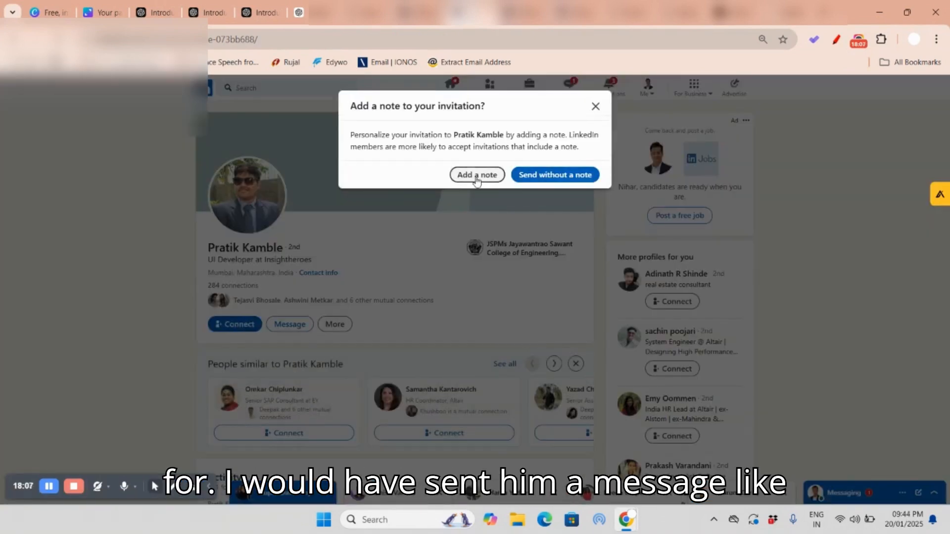
left_click(476, 176)
key("ctrl+v")
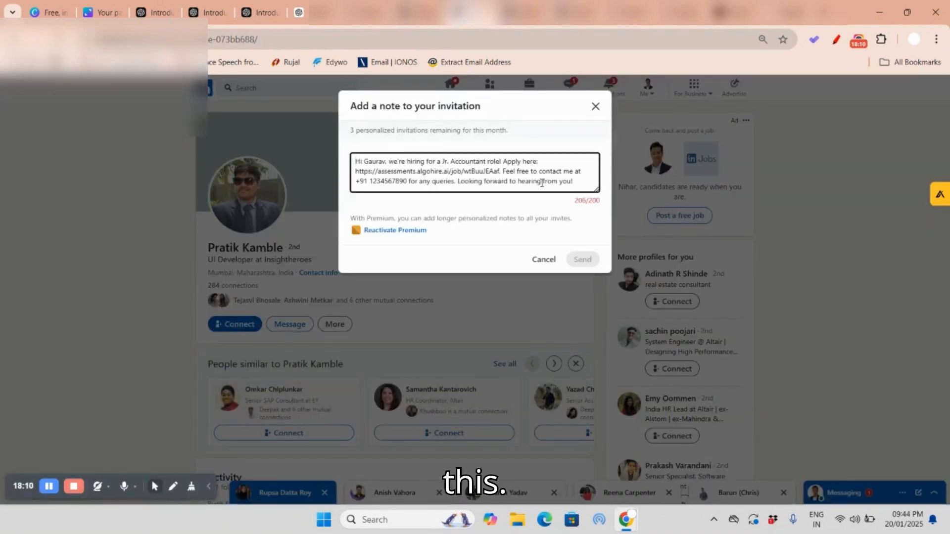
left_click(502, 170)
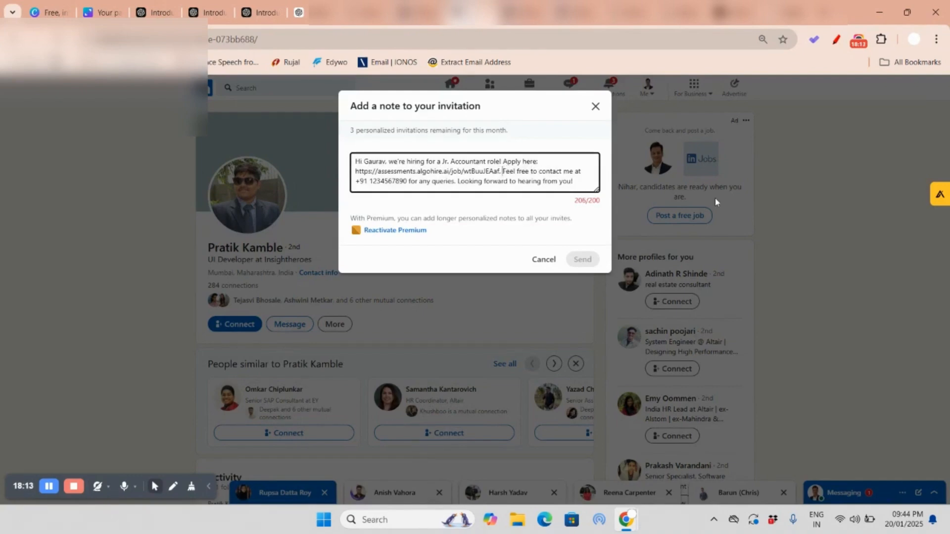
key("Return")
key("Return")
scroll(471, 184, "down", 1)
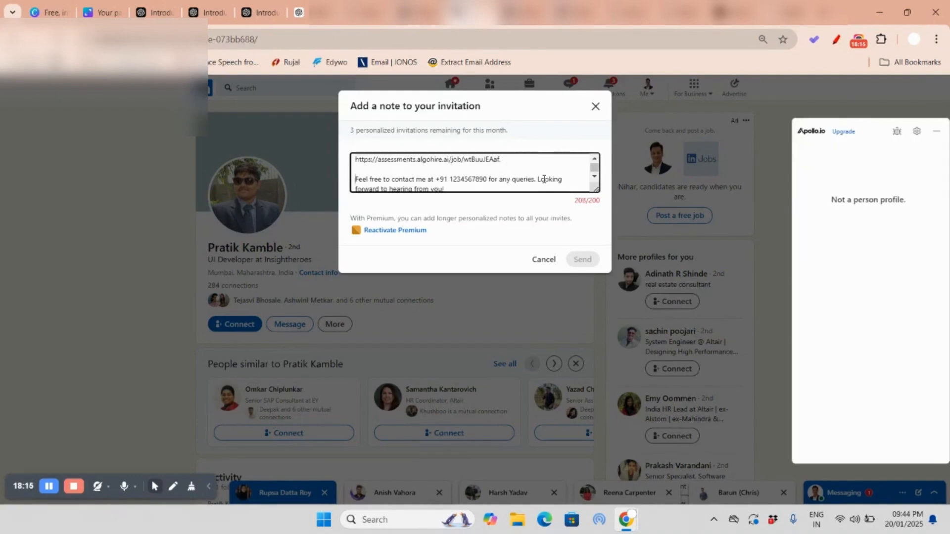
Step: Shorten the note to LinkedIn's 200-character limit by removing the +91 prefix, the closing exclamation mark and a few letters, and close it without sending
left_click(450, 177)
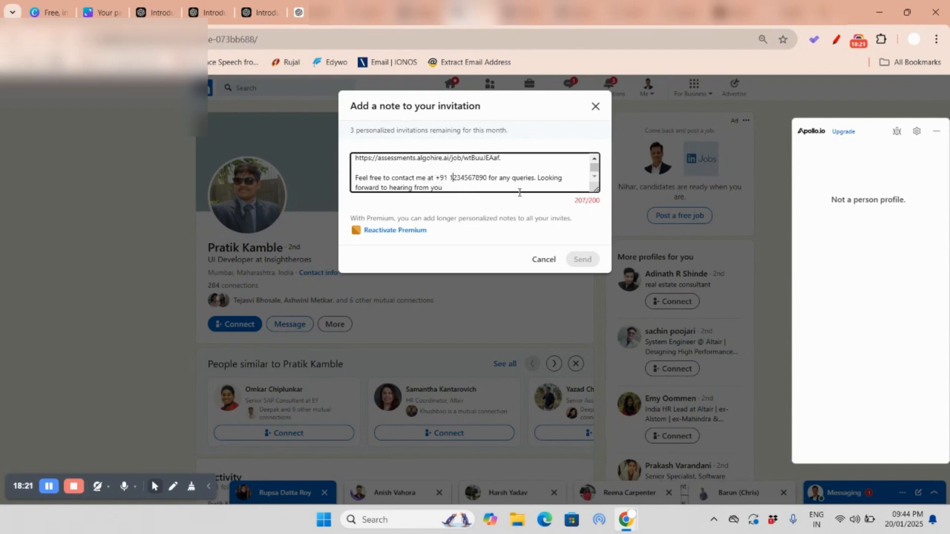
key("BackSpace")
key("BackSpace")
key("BackSpace")
key("BackSpace")
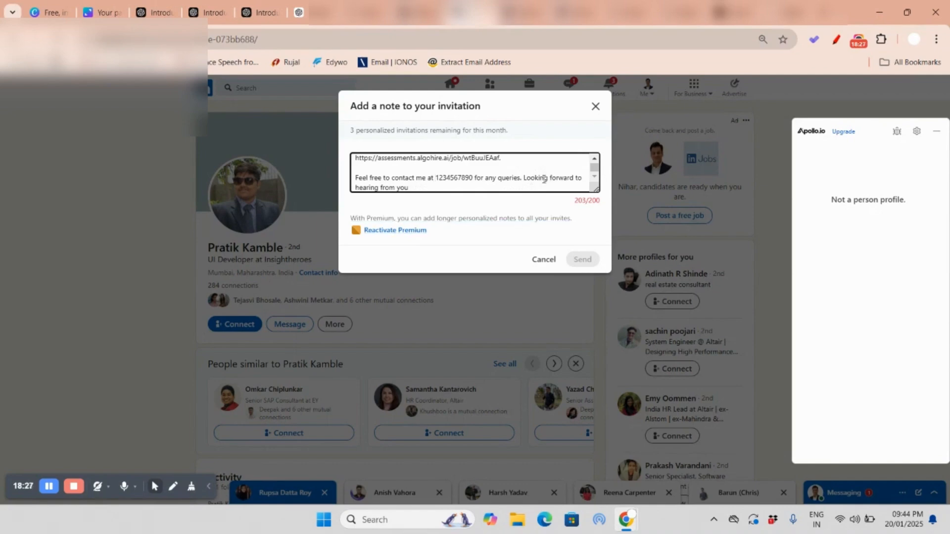
key("BackSpace")
left_click(552, 178)
left_click(388, 188)
key("BackSpace")
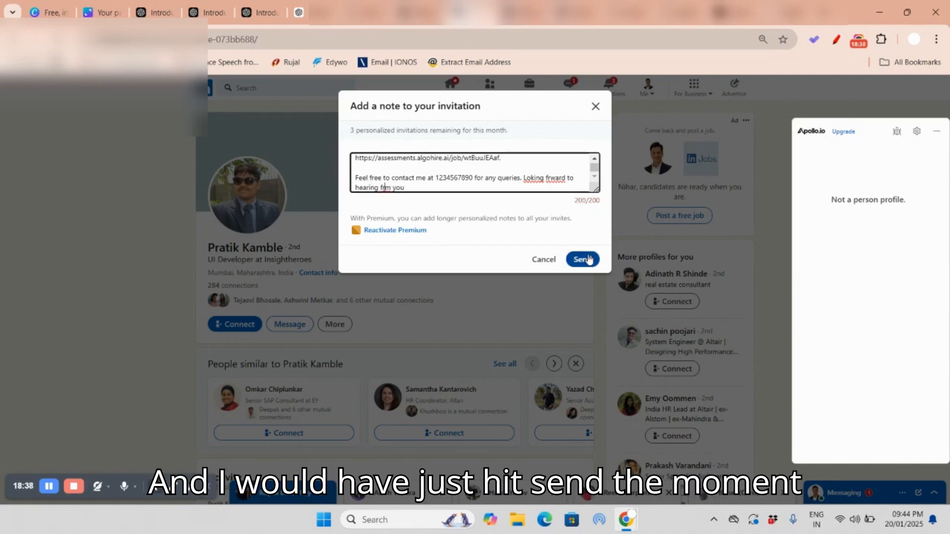
left_click(596, 108)
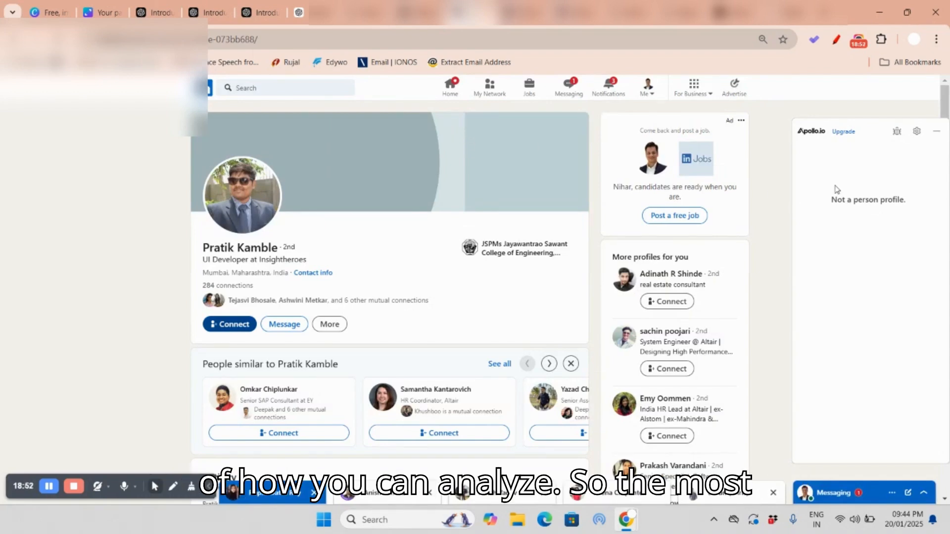
Step: Try to analyze the candidate's LinkedIn profile with the AlgoHire Candidate Insights extension, and close the extension
left_click(881, 40)
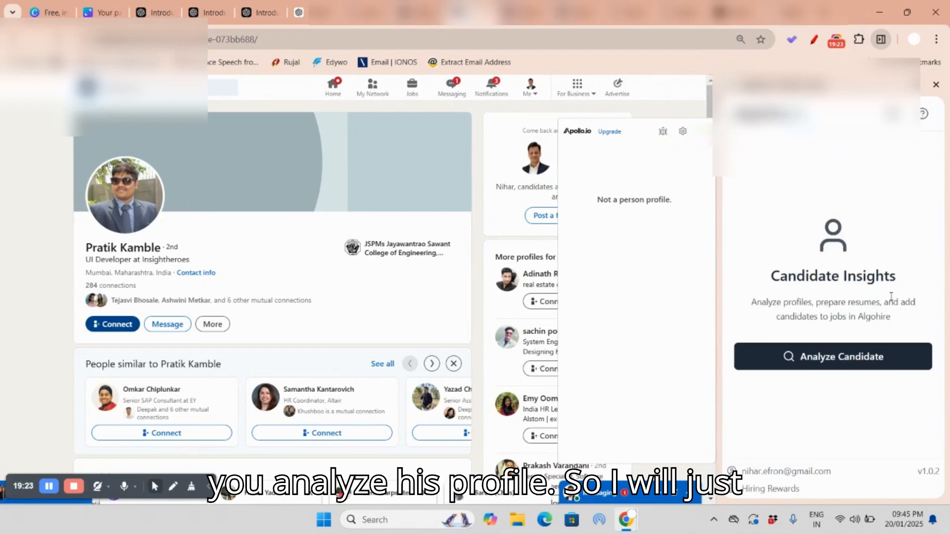
left_click(839, 362)
left_click(839, 358)
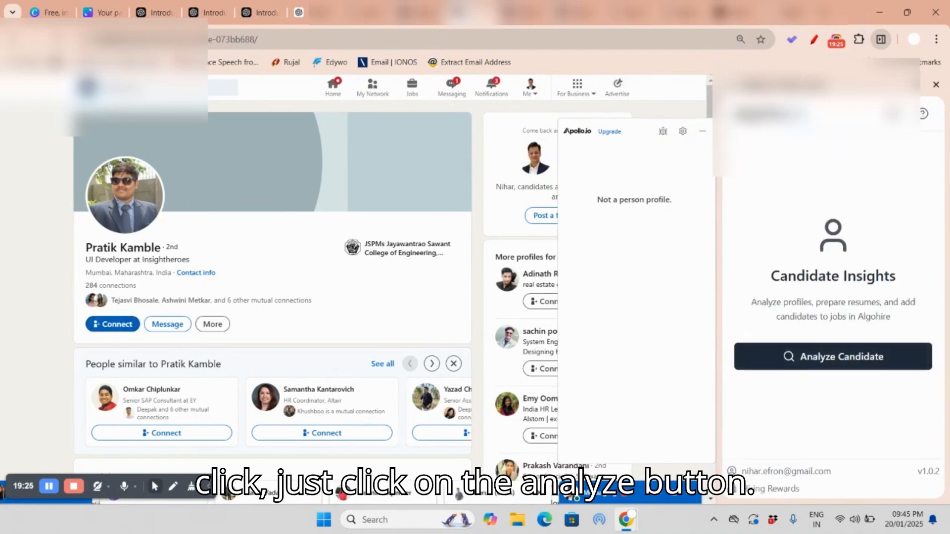
left_click(935, 84)
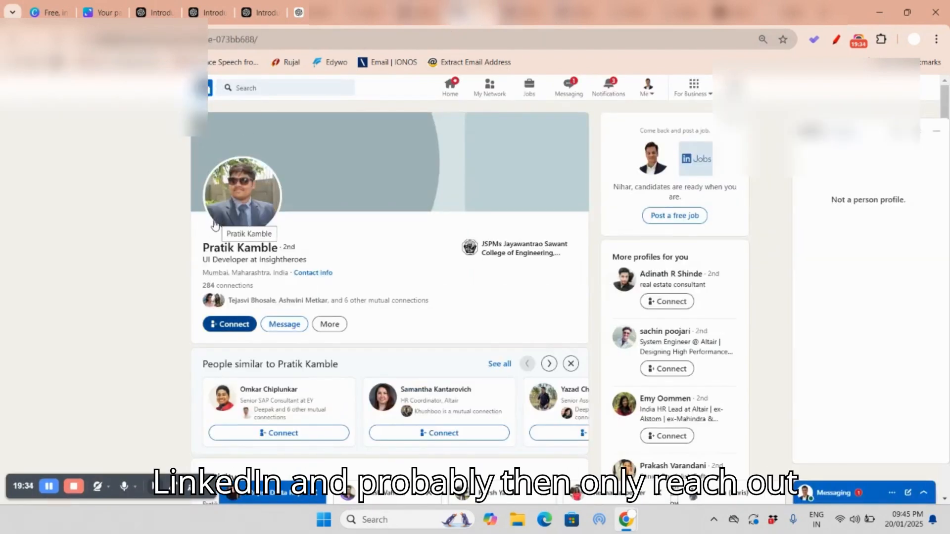
Step: Switch to the Canva topic list and strike through "1.How to Source Candidate from Linked in for Free?" in red
left_click(108, 14)
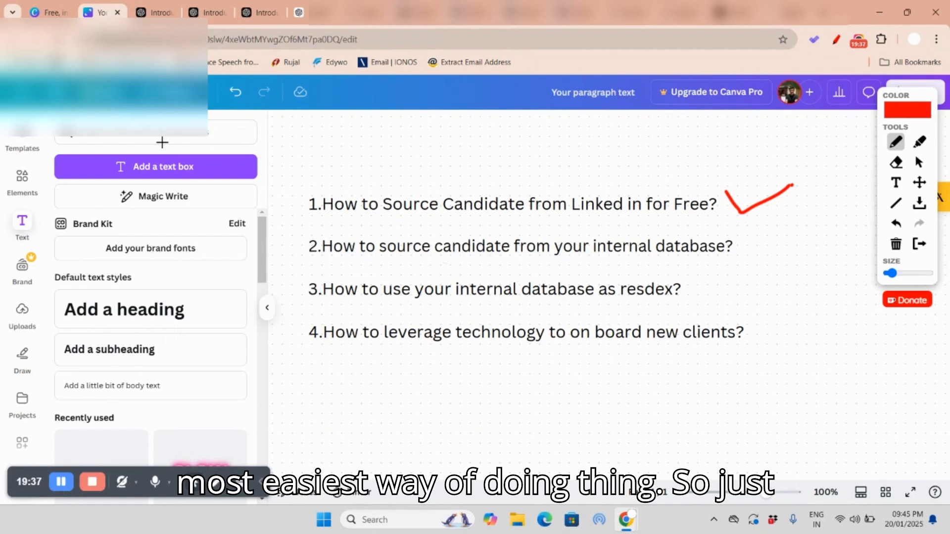
left_click(896, 142)
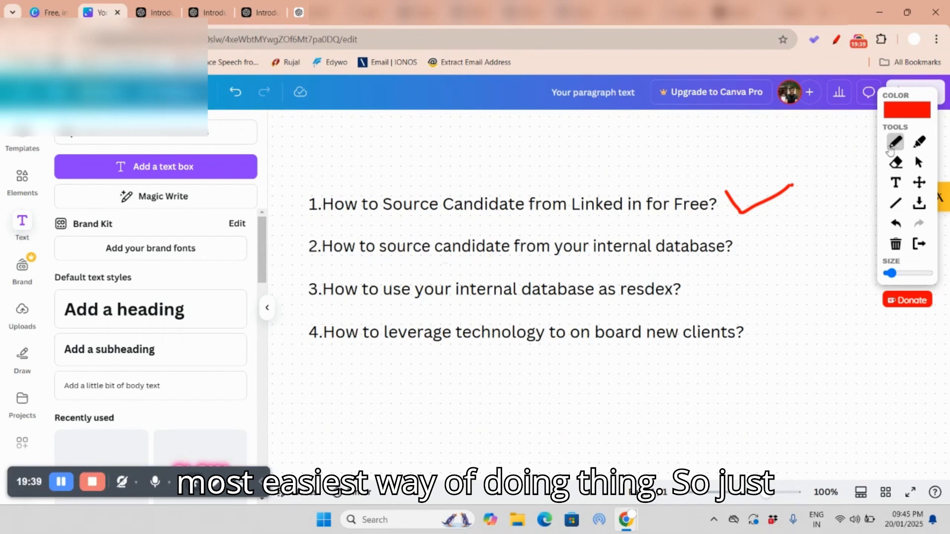
left_click_drag(307, 204, 718, 206)
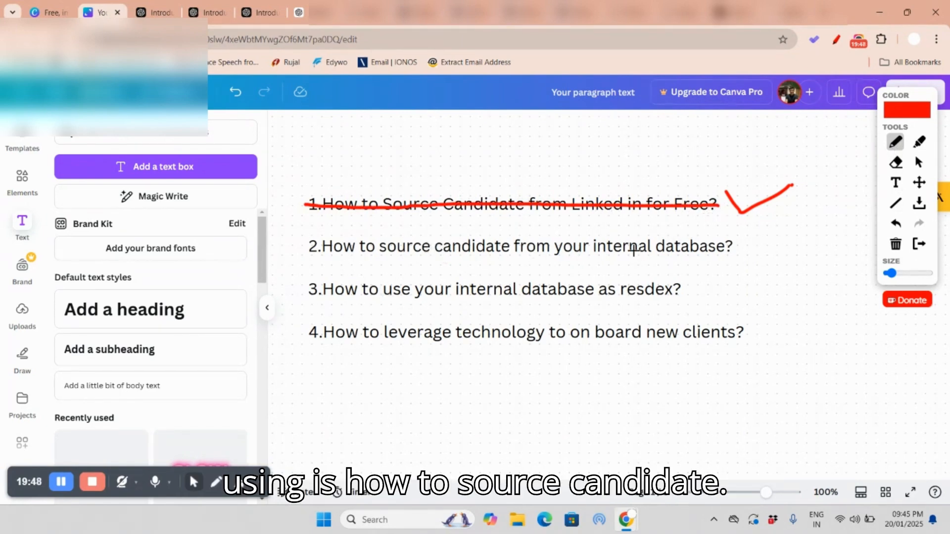
Step: Erase the red tick beside topic 1 and draw one beside "2.How to source candidate from your internal database?"
left_click(896, 162)
left_click_drag(725, 195, 793, 186)
left_click(895, 143)
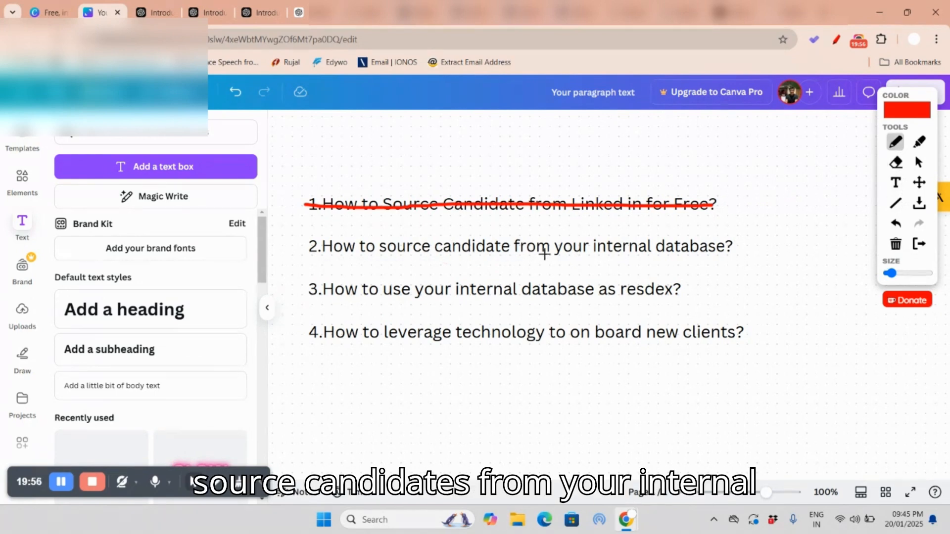
mouse_move(745, 240)
left_mouse_down()
mouse_move(751, 254)
mouse_move(793, 227)
left_mouse_up()
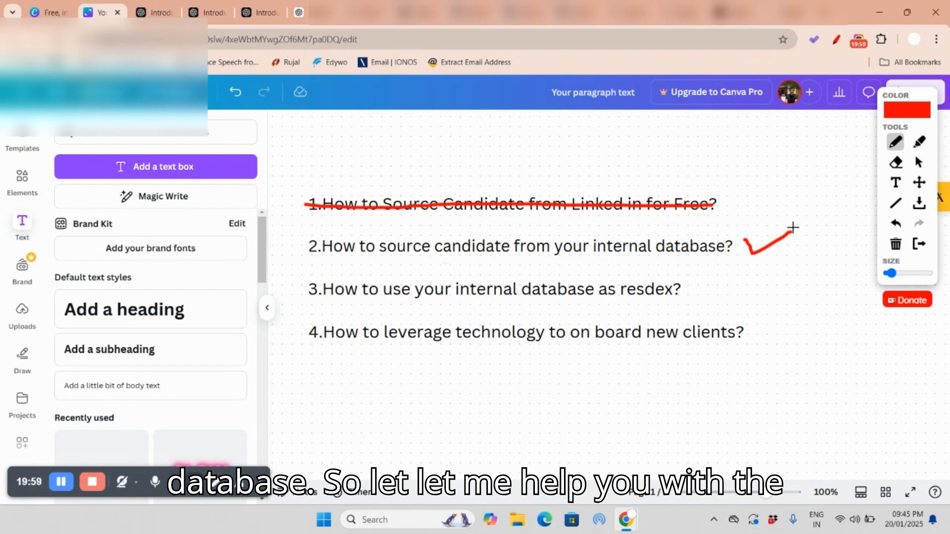
Step: Switch to AlgoHire, dismiss the job link sharing, and start uploading candidate resumes in ResDB
left_click(300, 13)
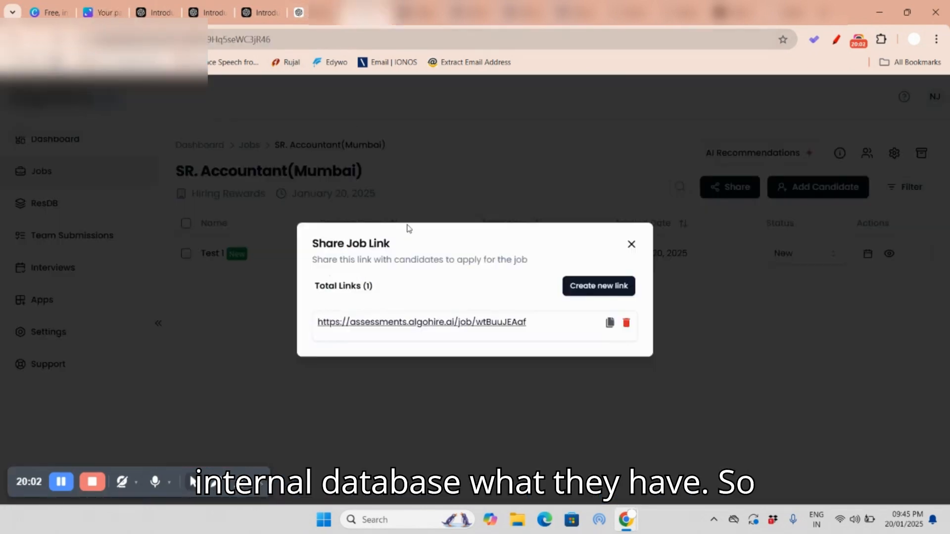
left_click(631, 246)
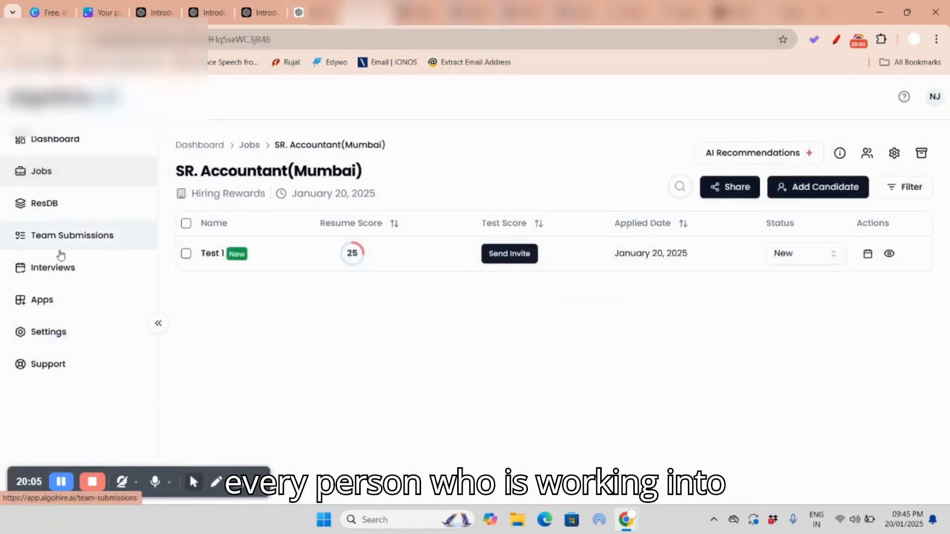
left_click(55, 206)
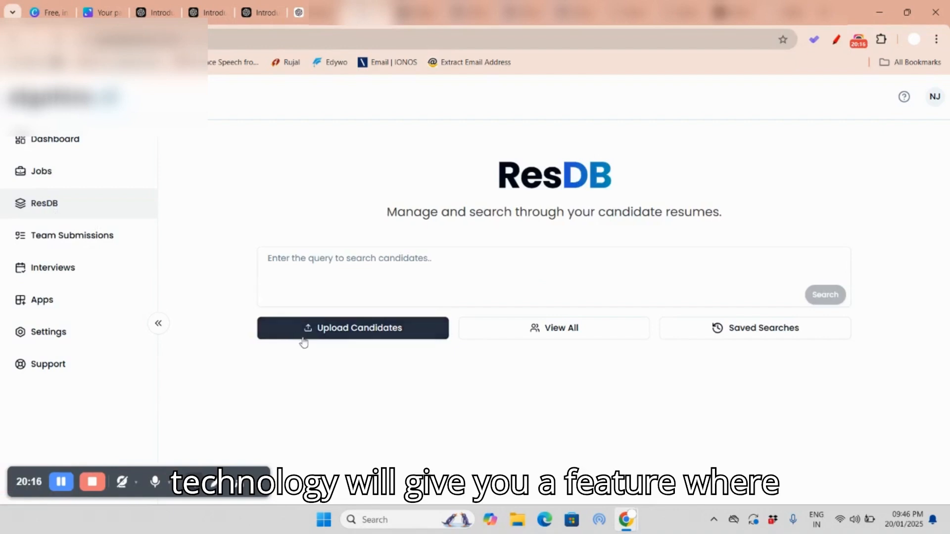
left_click(361, 331)
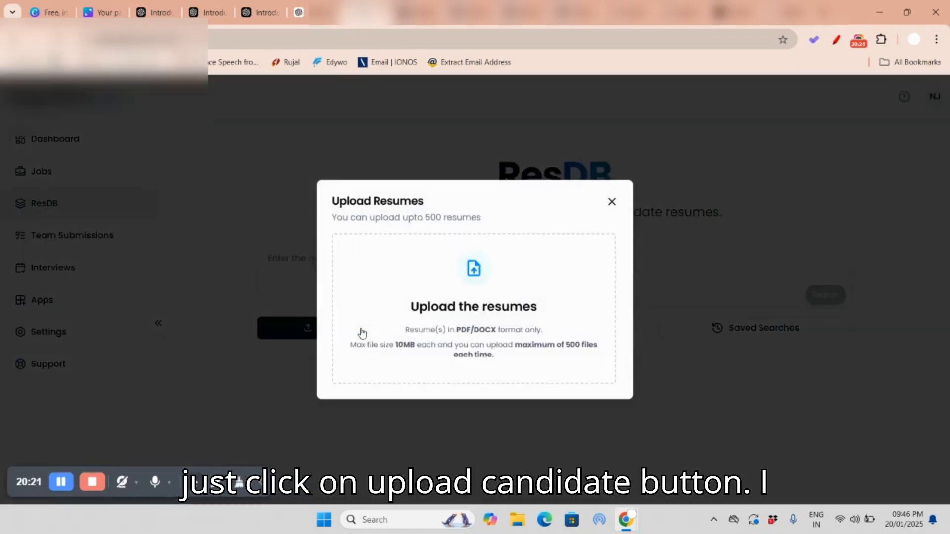
left_click(464, 298)
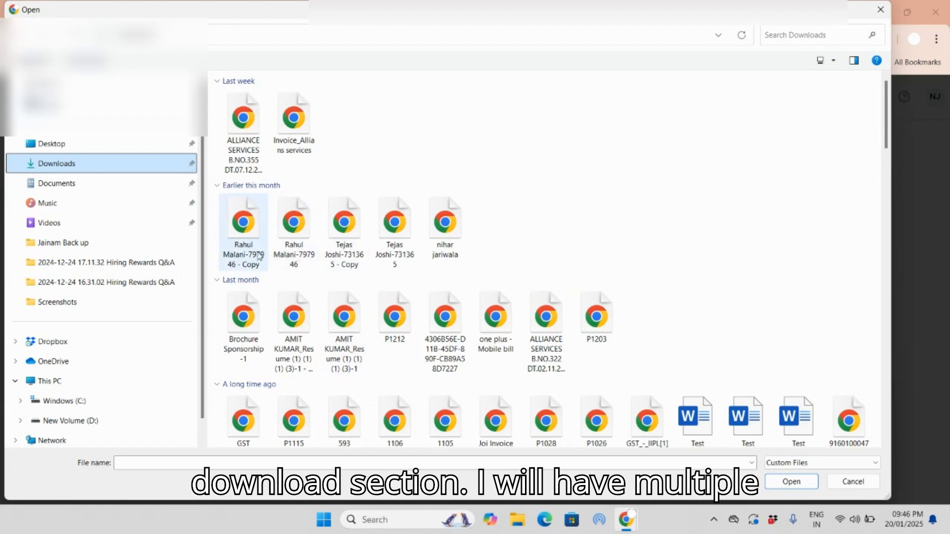
Step: Select the five PDF files from earlier this month and the two resume PDFs from last month in Downloads
left_click(240, 236)
left_click(294, 223, "ctrl")
left_click(344, 222, "ctrl")
left_click(395, 222, "ctrl")
left_click(445, 222, "ctrl")
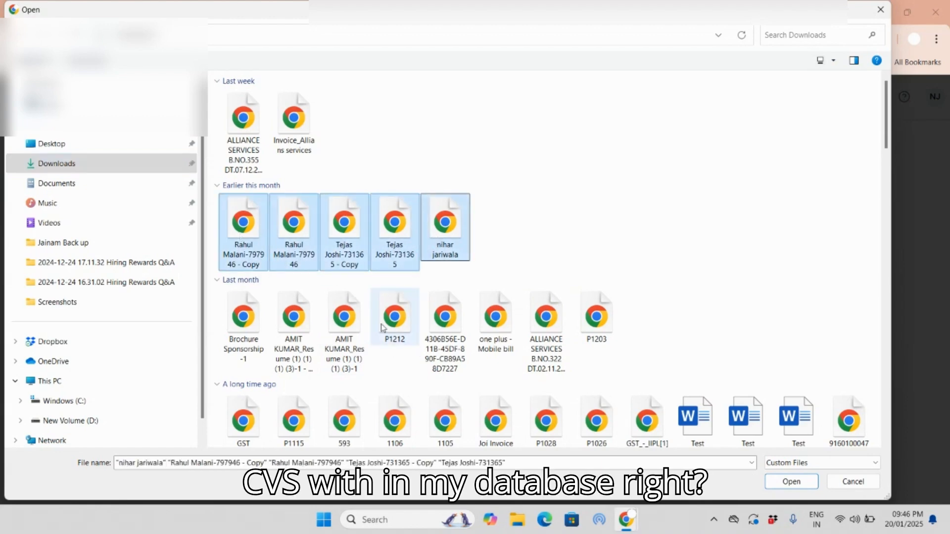
left_click(332, 345, "ctrl")
left_click(293, 342, "ctrl")
Step: Add one Word resume and the two adjacent PDF resumes to the selection, and load all the chosen files for upload
scroll(569, 332, "down", 10)
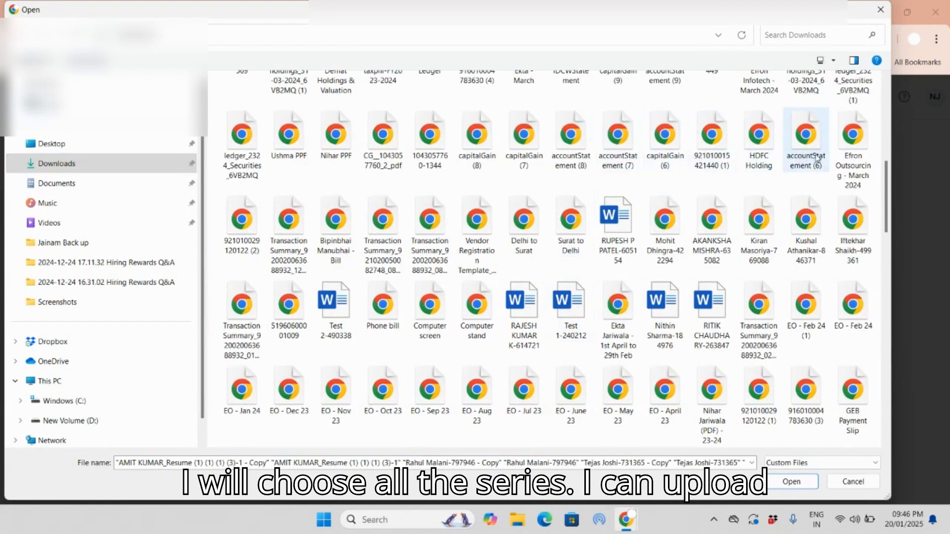
left_click(615, 222, "ctrl")
left_click(665, 222, "ctrl")
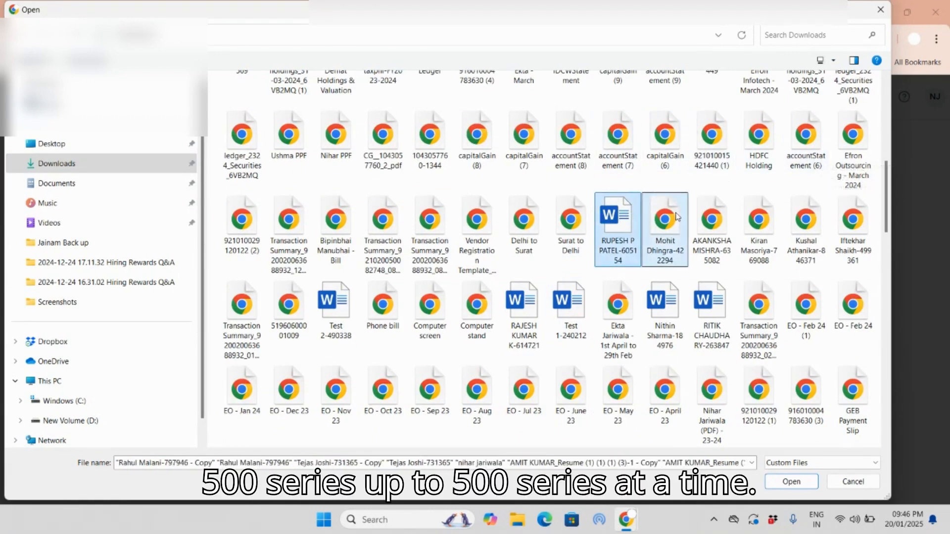
left_click(709, 224, "ctrl")
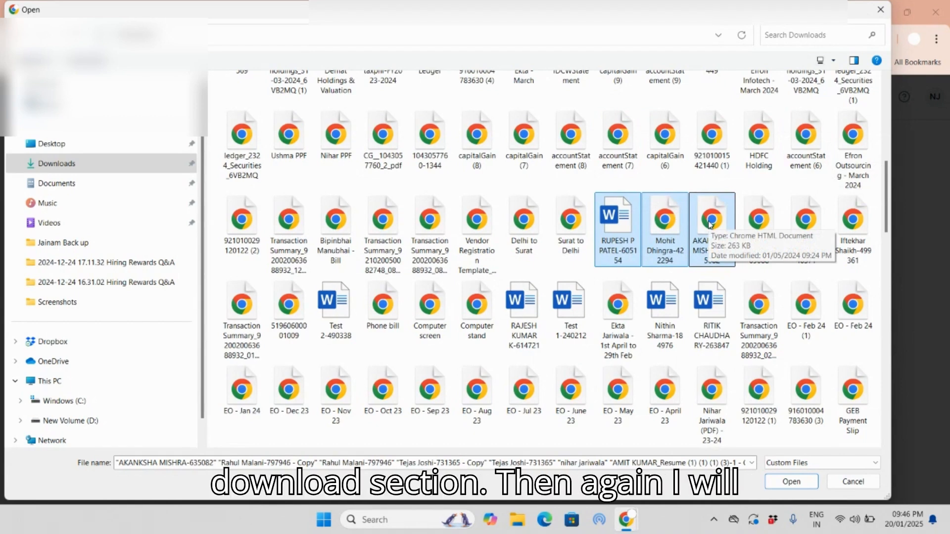
left_click(781, 484)
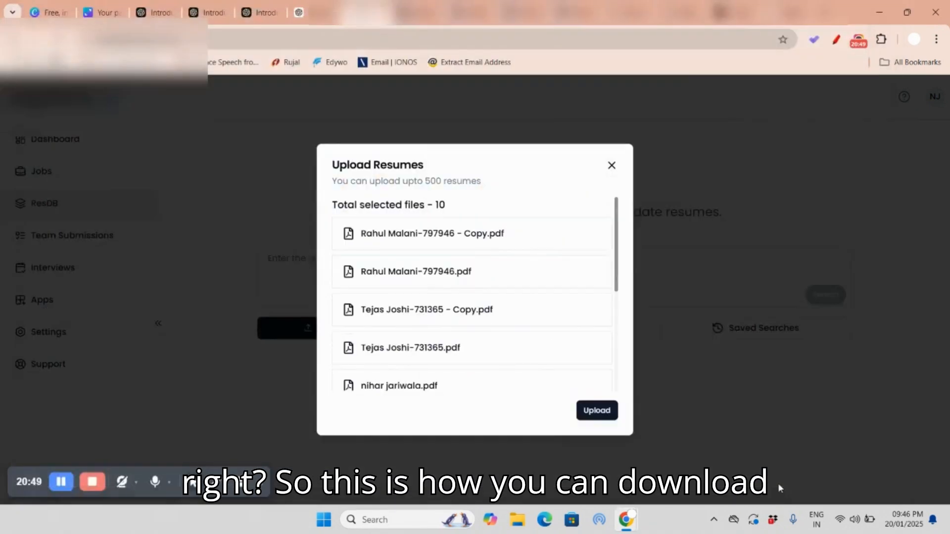
scroll(578, 346, "down", 4)
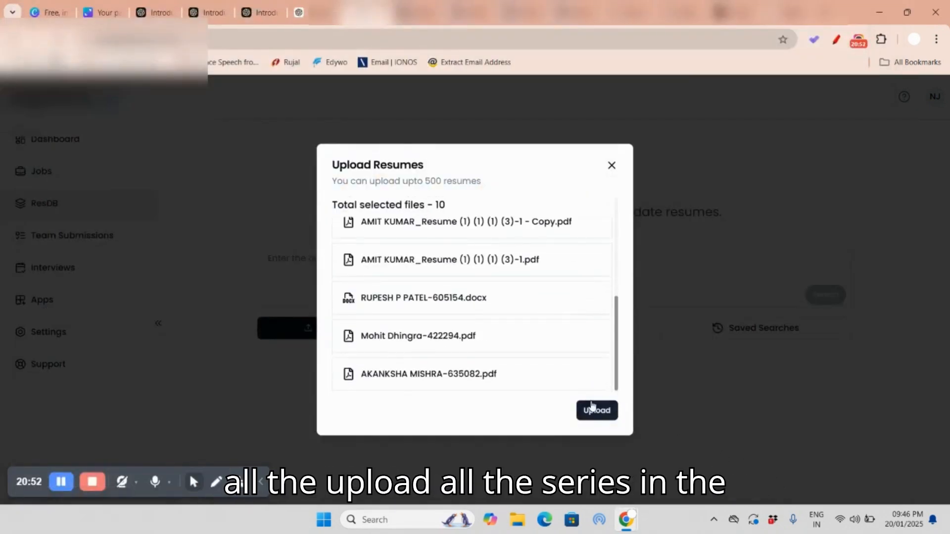
Step: Upload the selected resume files to ResDB and dismiss the upload dialog once processing completes
left_click(593, 407)
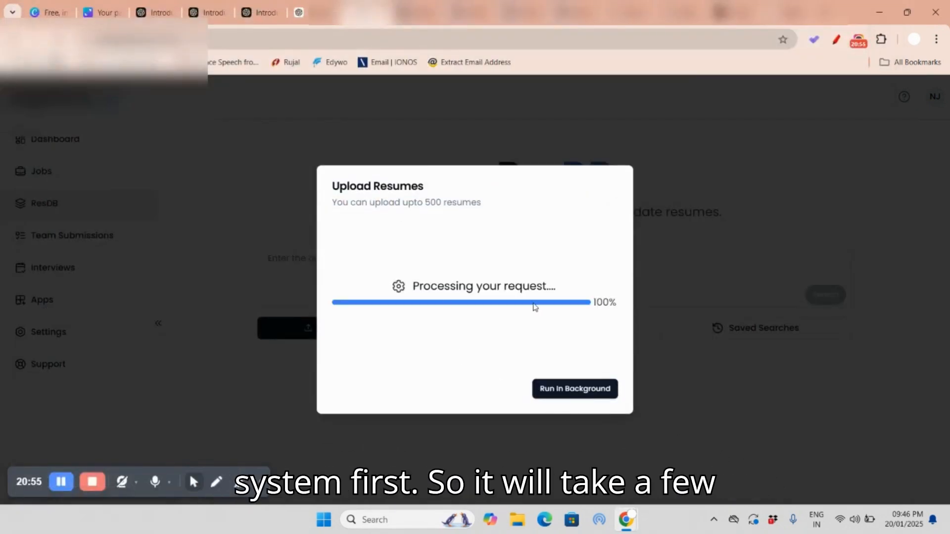
scroll(540, 270, "down", 5)
scroll(538, 267, "up", 5)
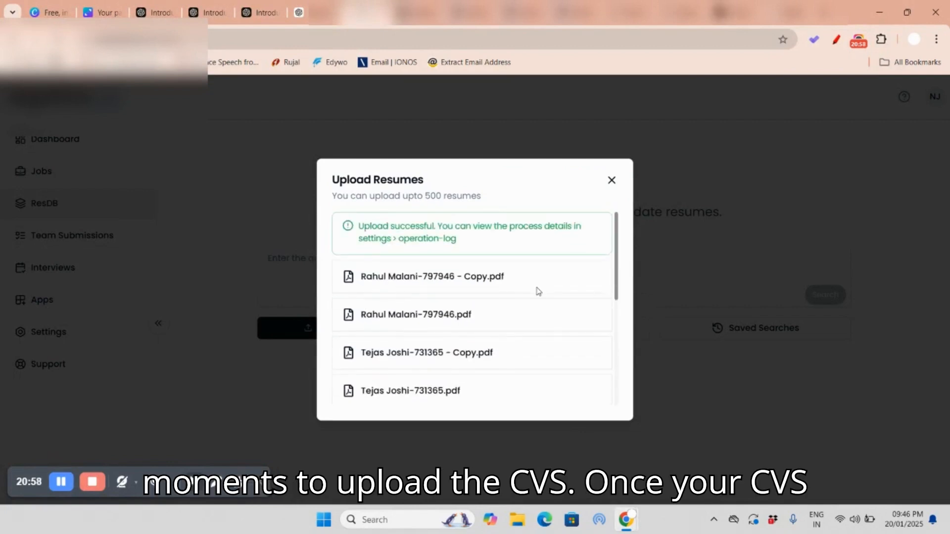
left_click_drag(358, 227, 467, 245)
left_click(467, 245)
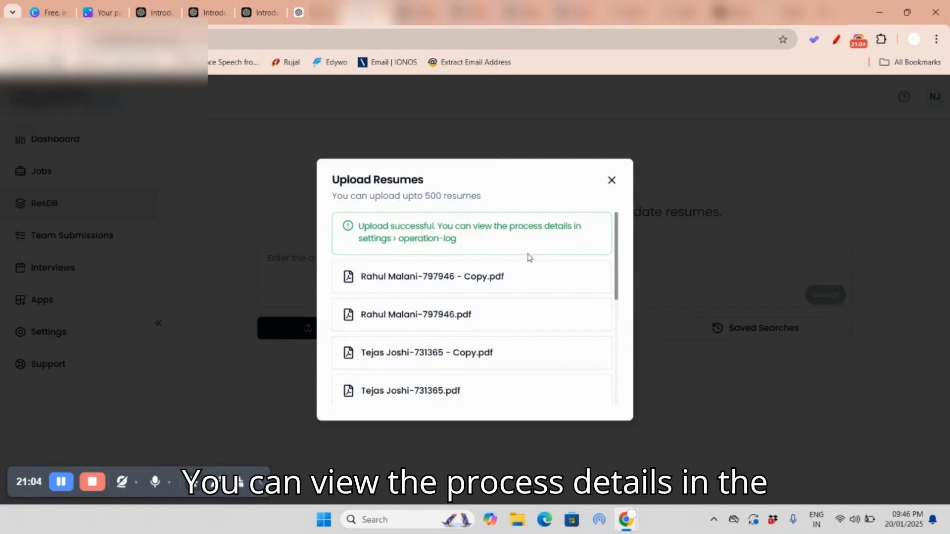
left_click(612, 181)
left_click(377, 265)
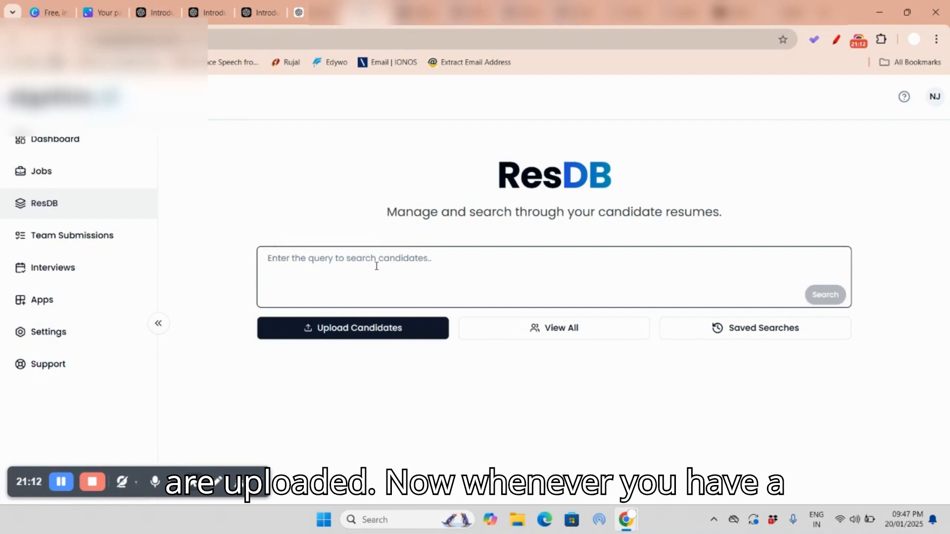
Step: Open the SR. Accountant(Mumbai) job posting and bring up its AI Recommendations from ResDB
left_click(43, 173)
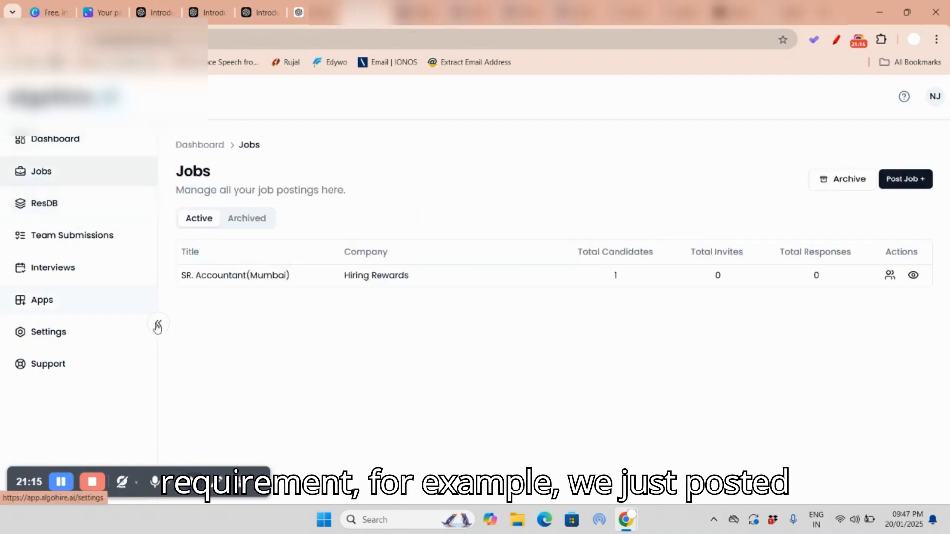
left_click(237, 276)
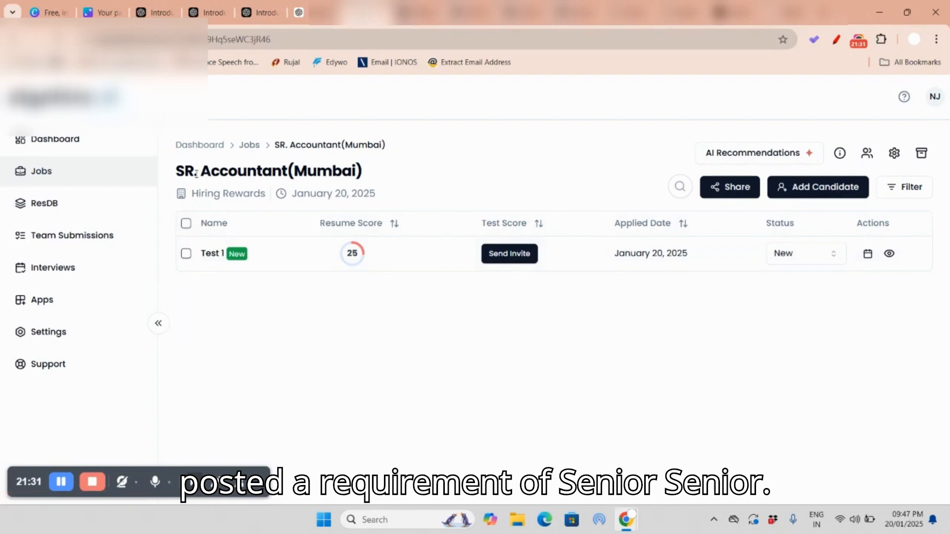
left_click_drag(185, 171, 292, 172)
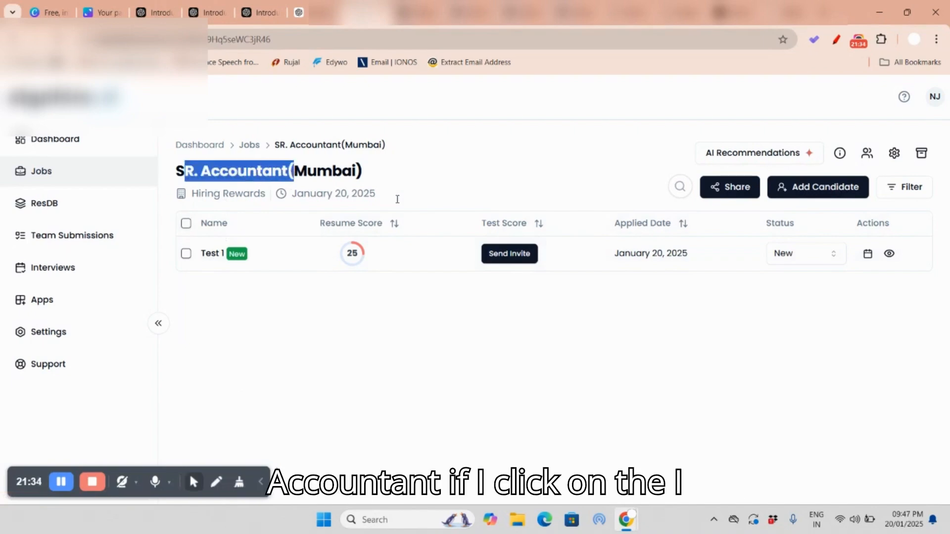
left_click(749, 154)
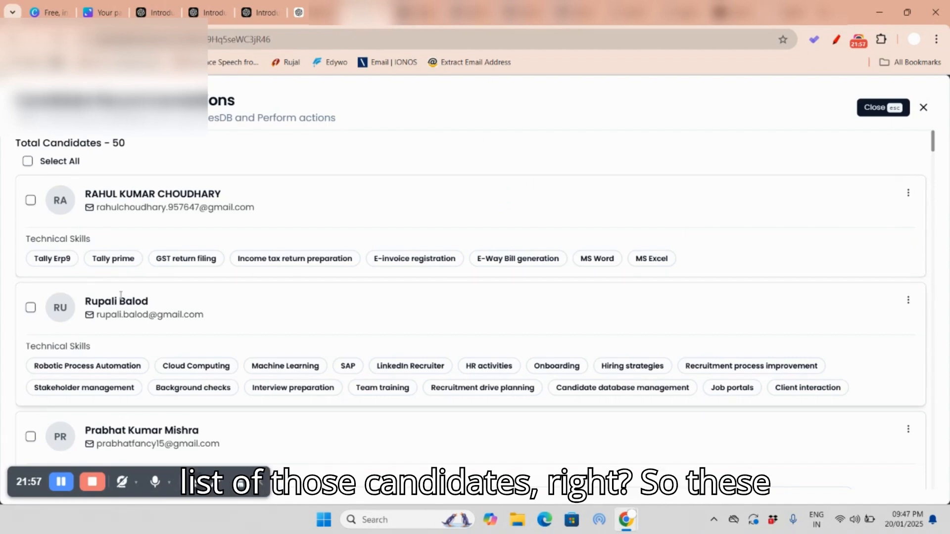
Step: Review the recommended candidates' technical skills, then select all of them and add them to the job
scroll(470, 326, "down", 2)
scroll(471, 328, "down", 2)
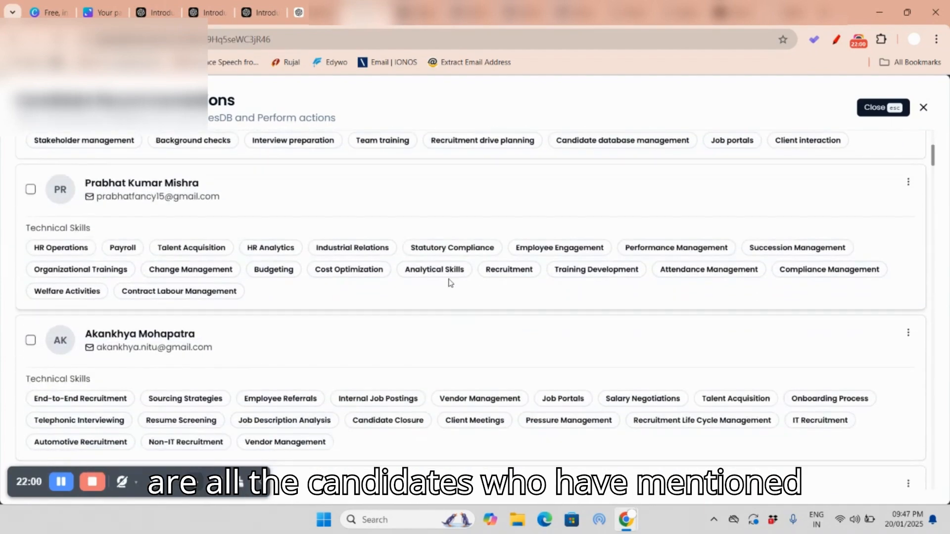
scroll(450, 282, "down", 3)
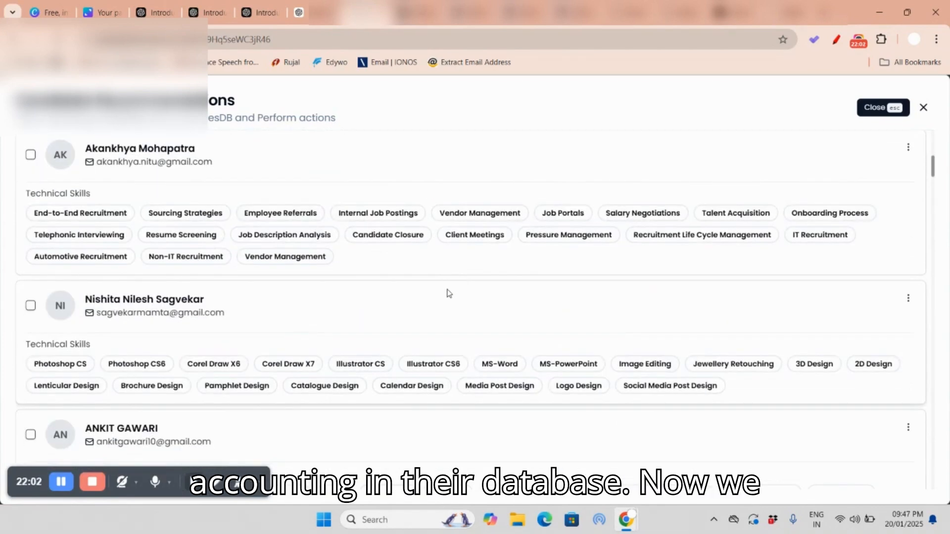
scroll(443, 302, "up", 7)
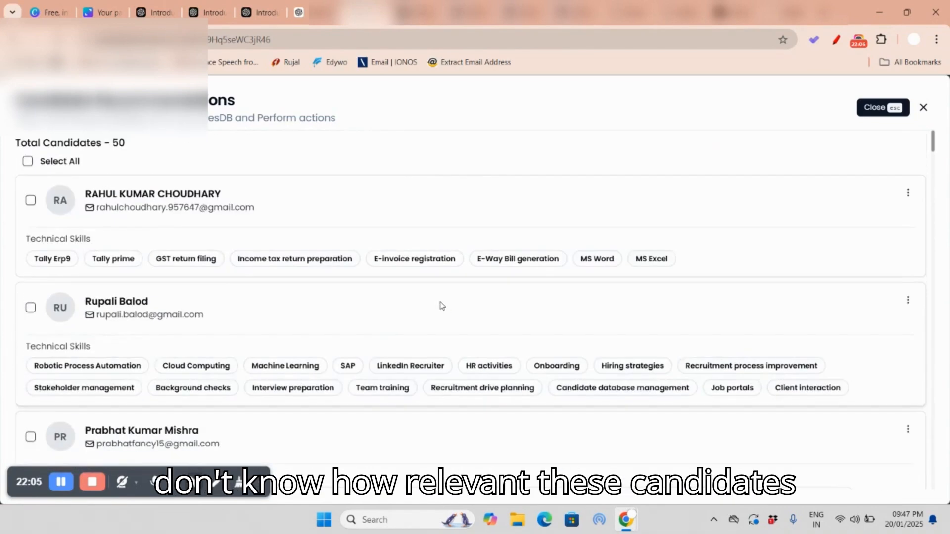
left_click(27, 162)
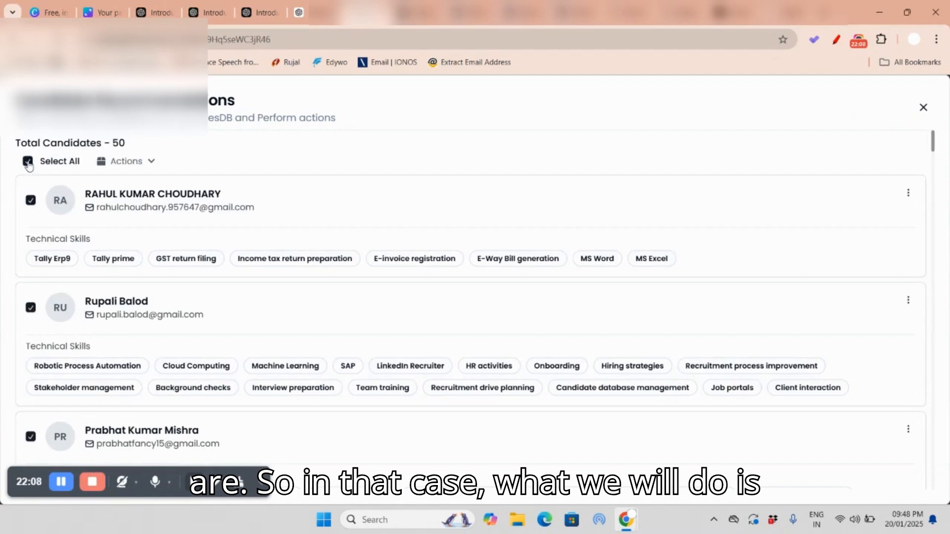
left_click(147, 163)
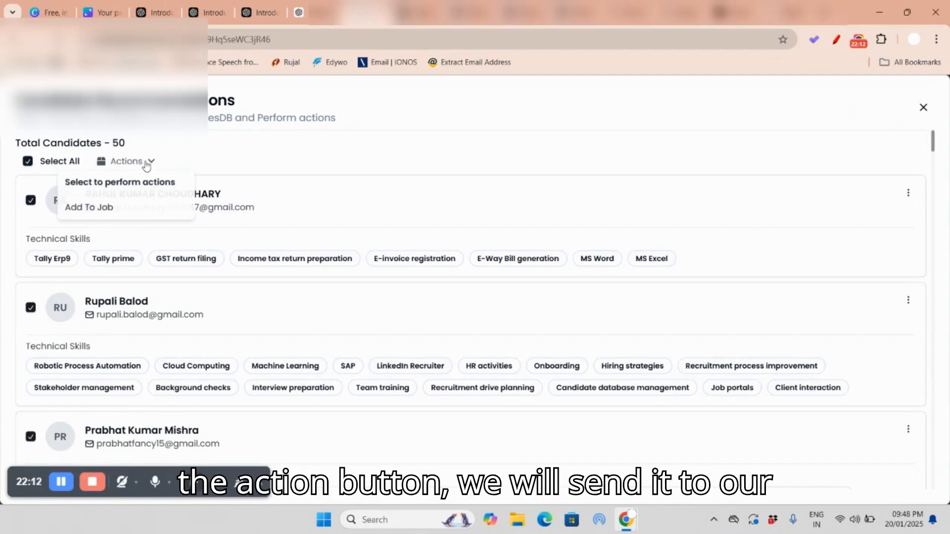
left_click(101, 211)
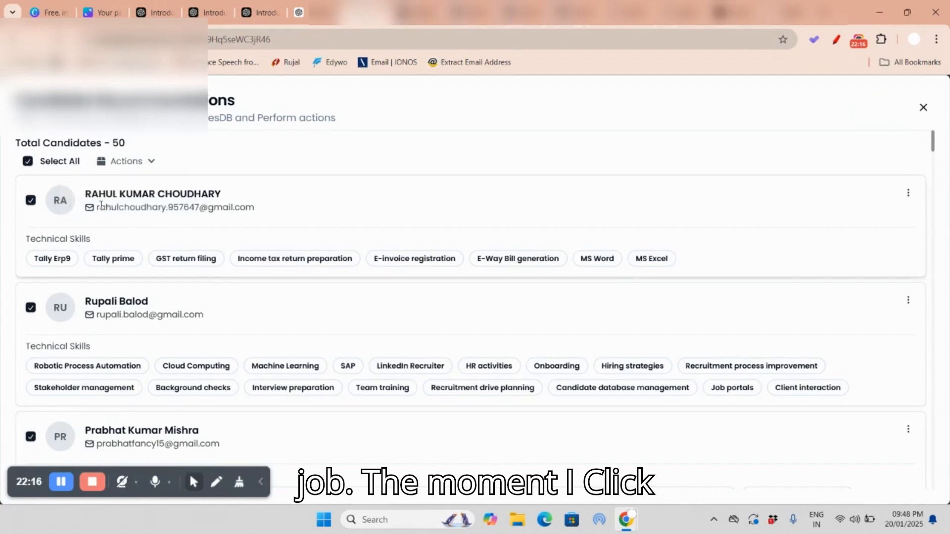
left_click(147, 163)
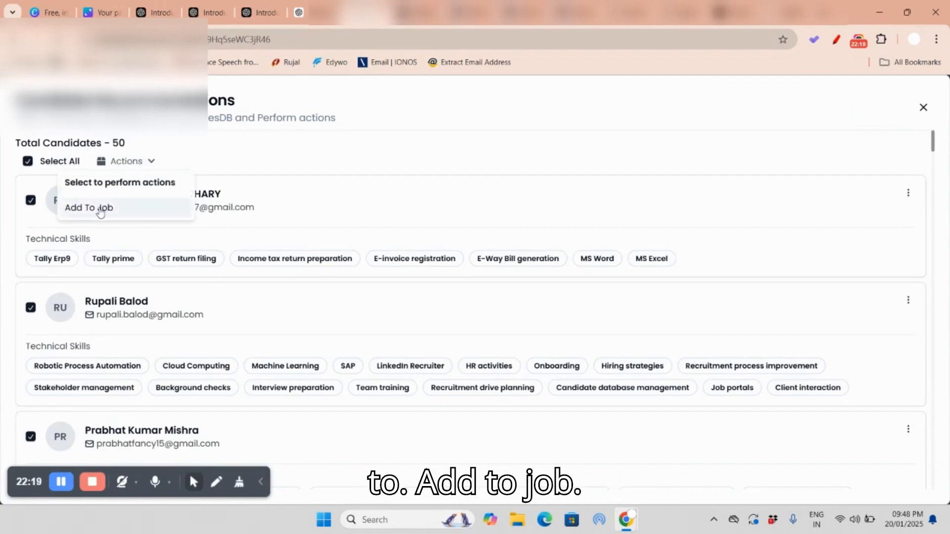
left_click(100, 208)
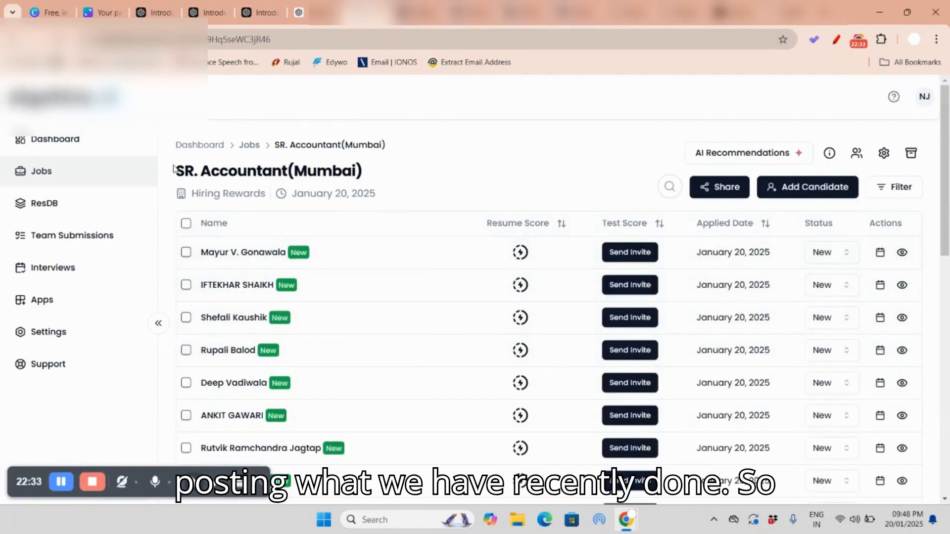
Step: Look through the candidates added to the SR. Accountant(Mumbai) job and reload the page to refresh their resume scores
left_click_drag(176, 170, 317, 170)
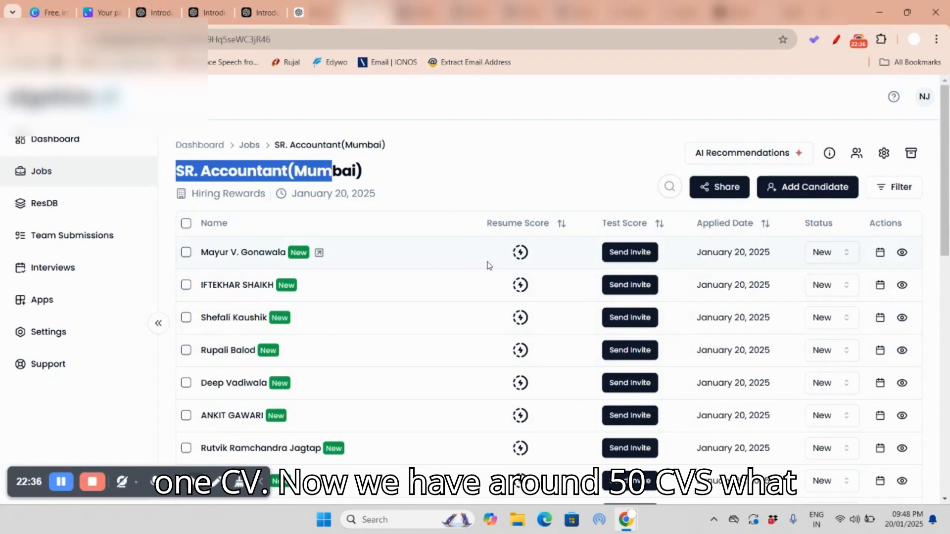
scroll(534, 297, "down", 6)
scroll(540, 297, "down", 5)
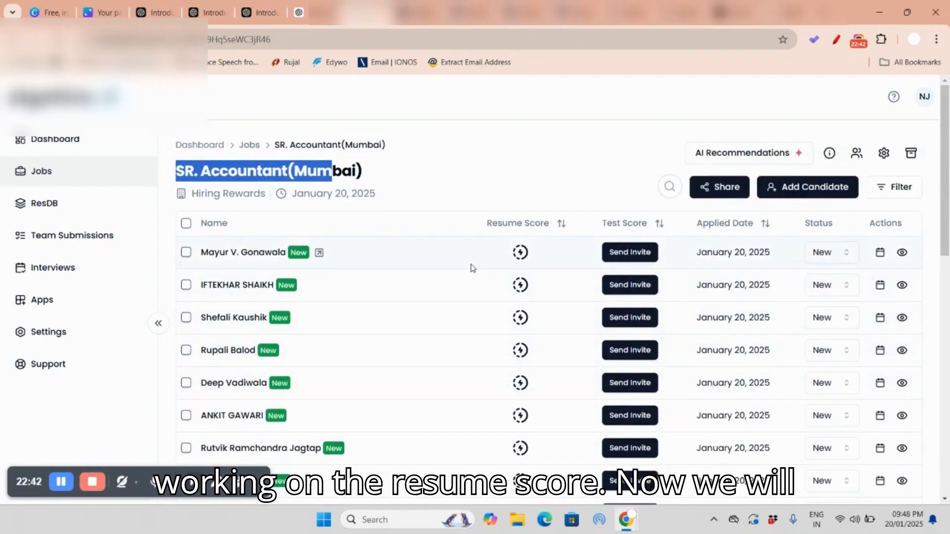
left_click_drag(508, 223, 556, 227)
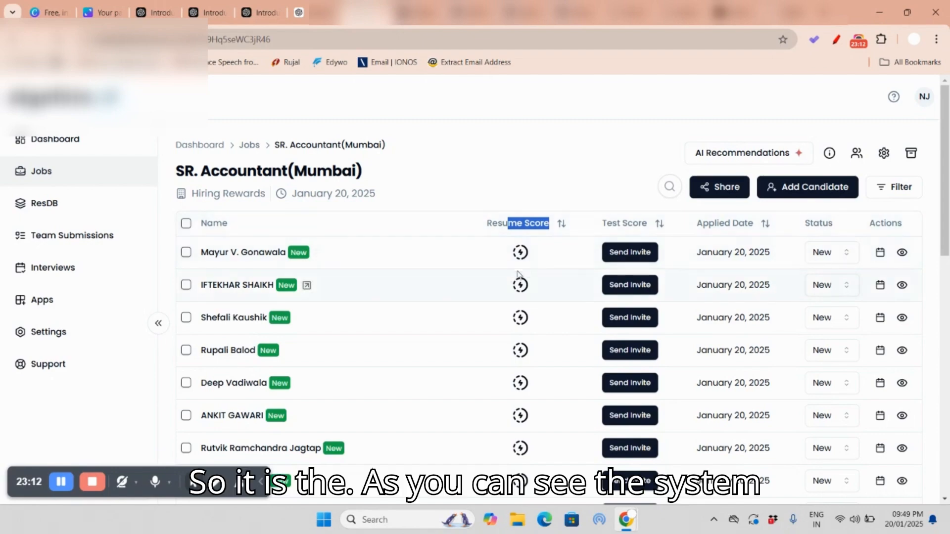
scroll(534, 269, "down", 10)
scroll(534, 305, "up", 8)
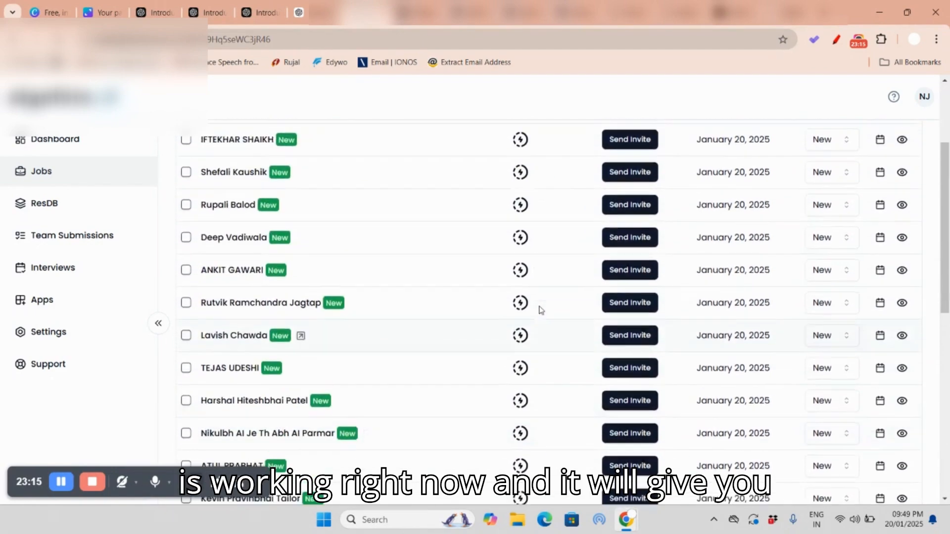
scroll(541, 310, "up", 3)
left_click(57, 40)
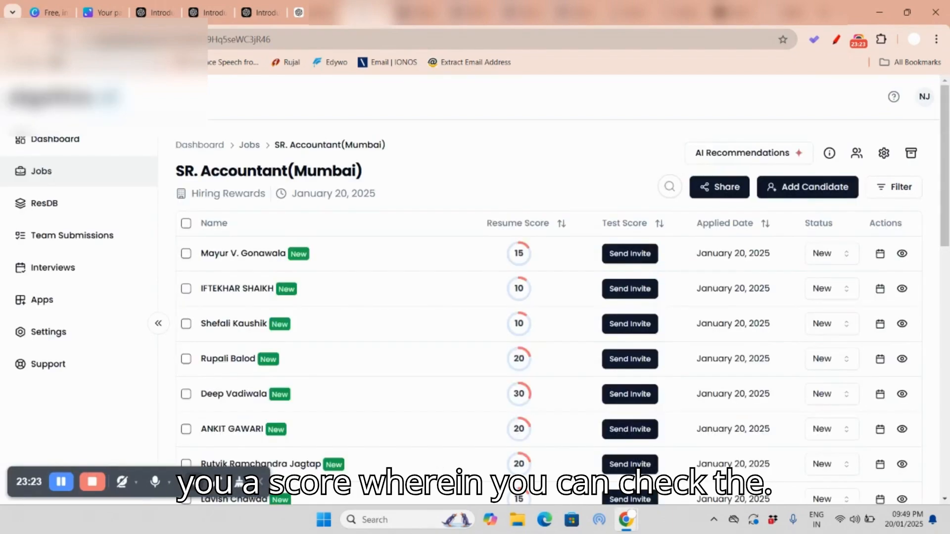
Step: Review the candidates' resume scores and sort the list by Resume Score, highest first
scroll(530, 173, "down", 4)
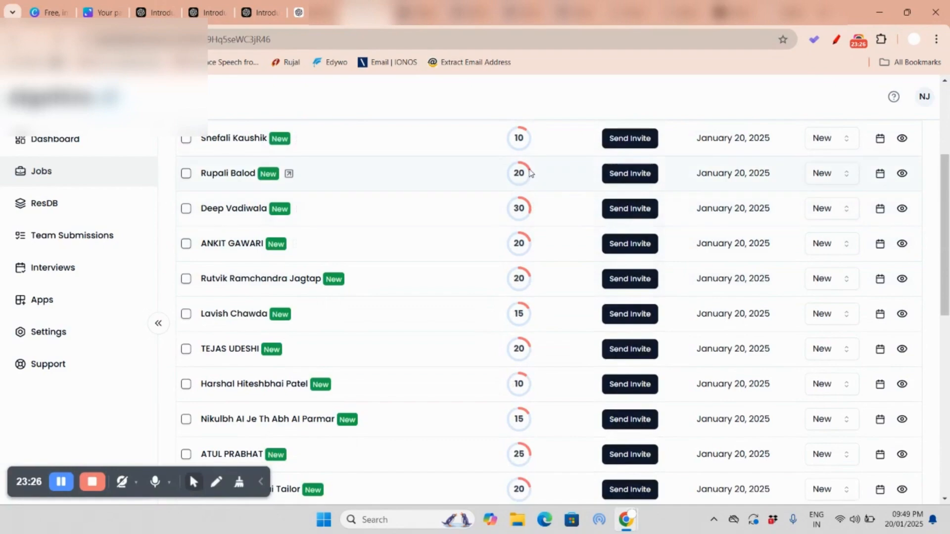
scroll(529, 172, "down", 6)
scroll(520, 180, "down", 3)
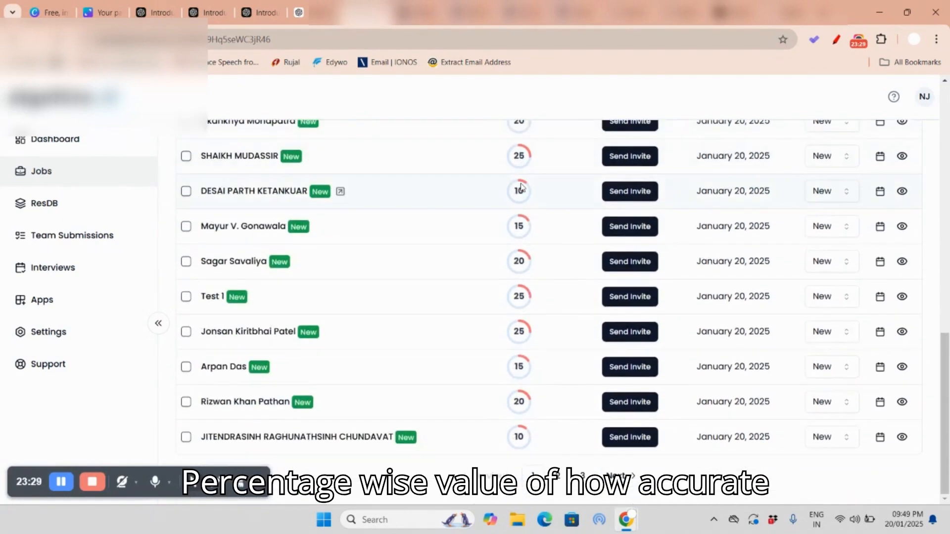
scroll(520, 198, "up", 13)
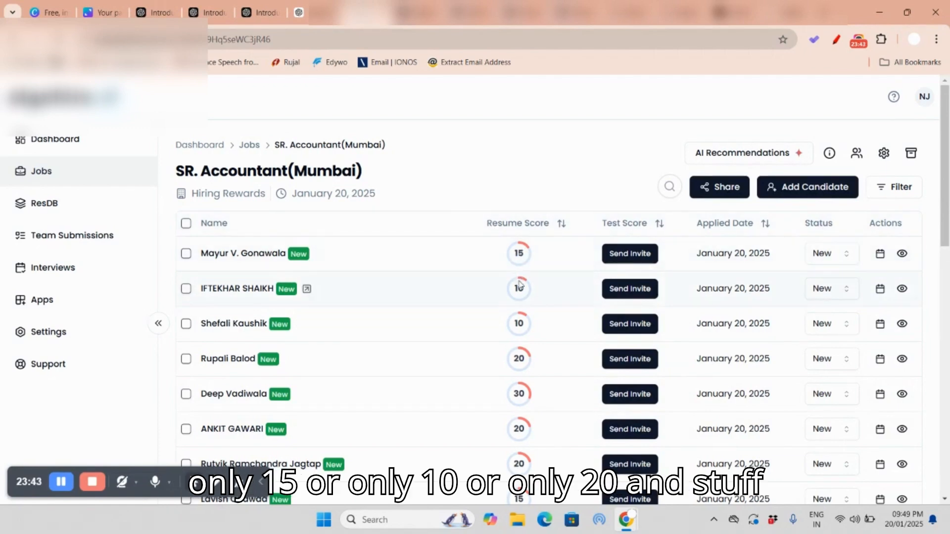
left_click(562, 225)
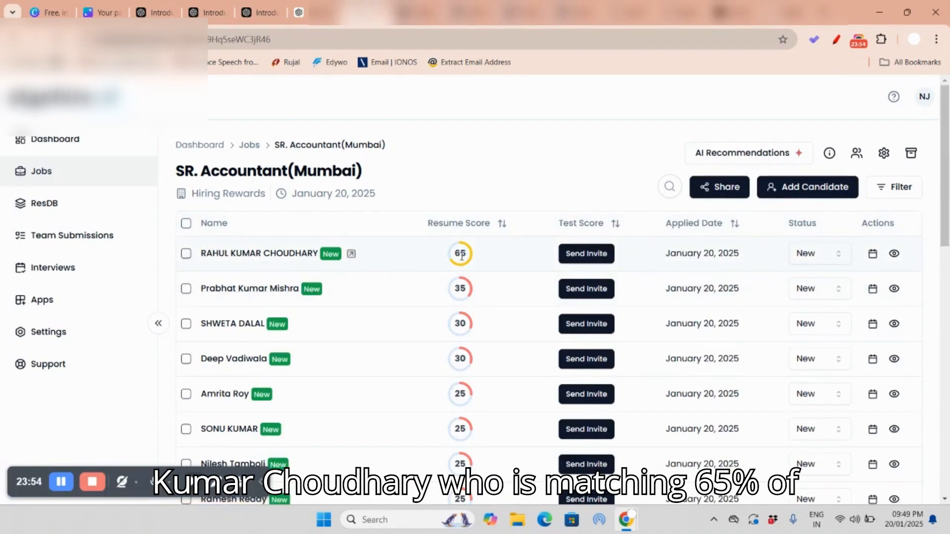
Step: Open the top-ranked candidate's profile and examine the resume evaluation description, the skills and the attached resume
left_click(291, 255)
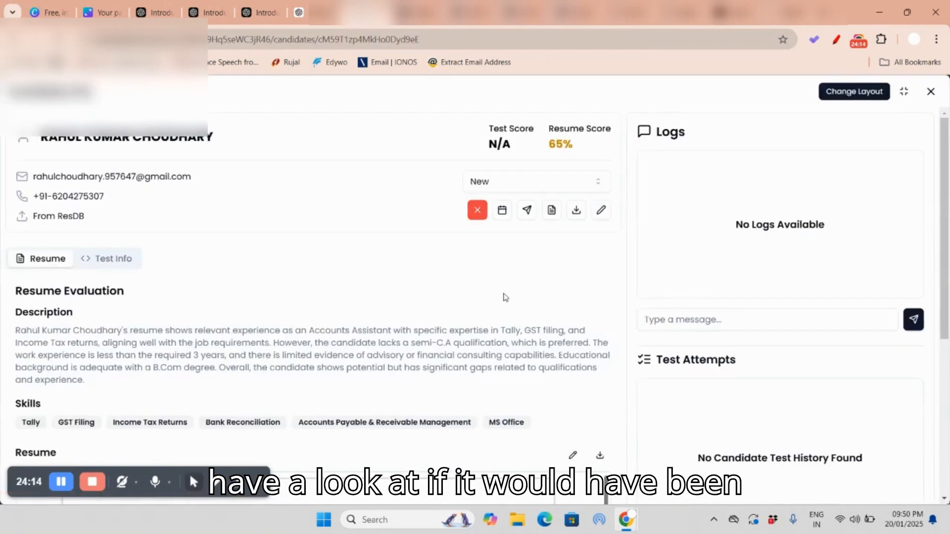
scroll(351, 289, "down", 3)
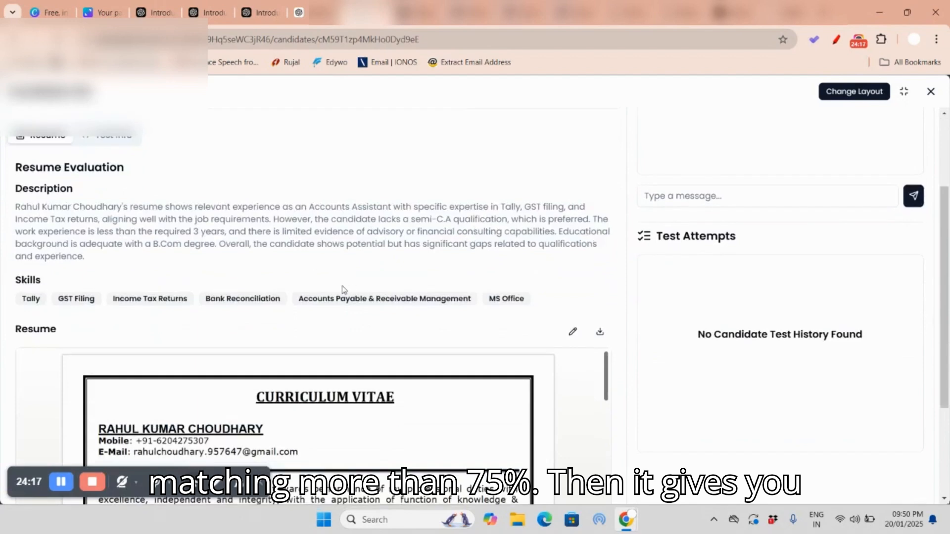
left_click_drag(16, 207, 497, 221)
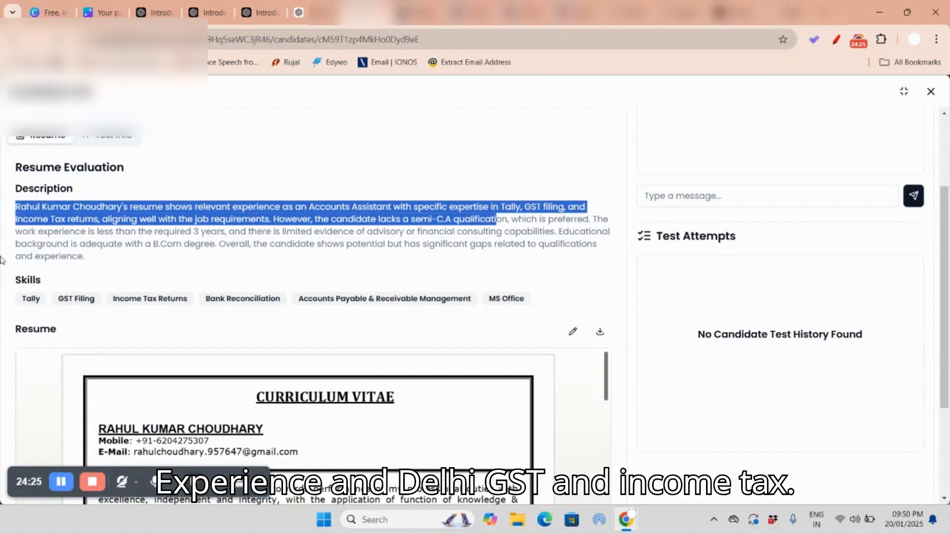
left_click(439, 242)
scroll(520, 235, "down", 1)
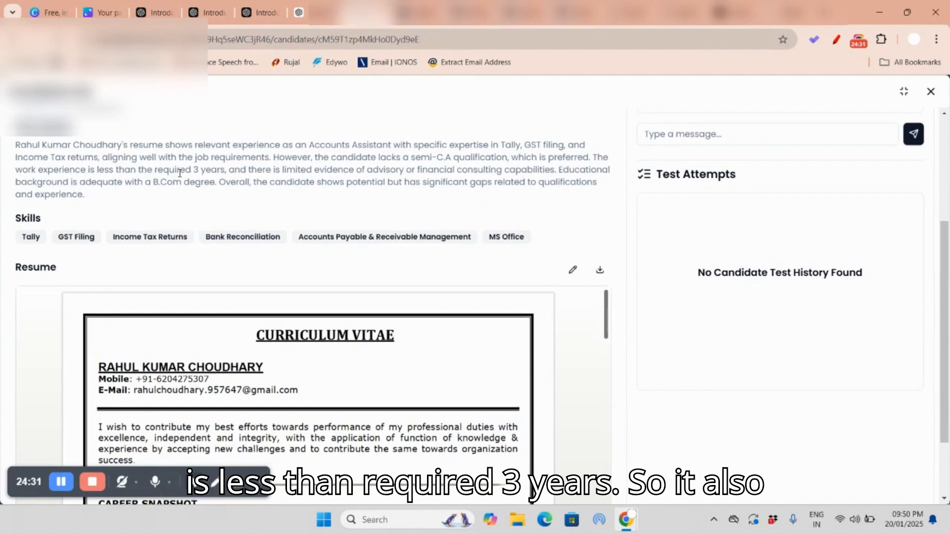
left_click_drag(179, 174, 236, 180)
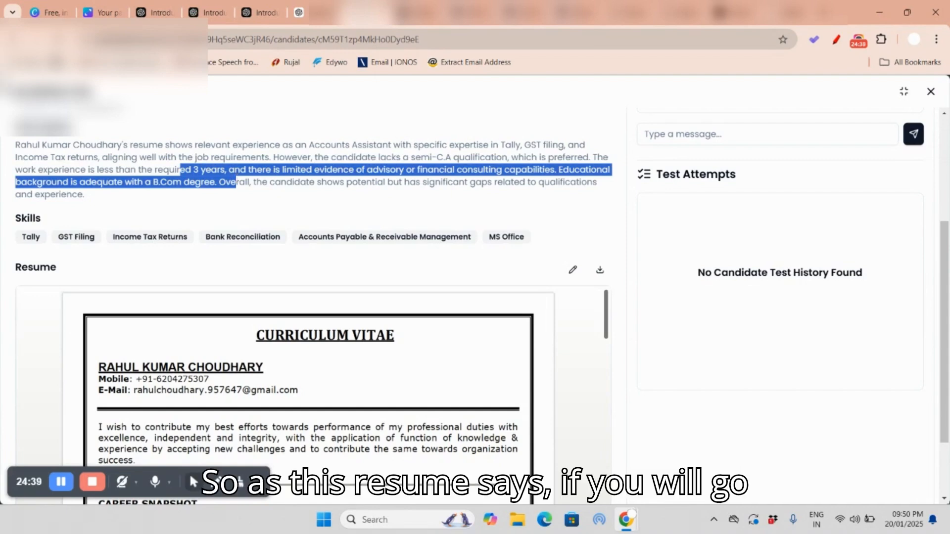
scroll(297, 363, "down", 3)
scroll(300, 361, "down", 3)
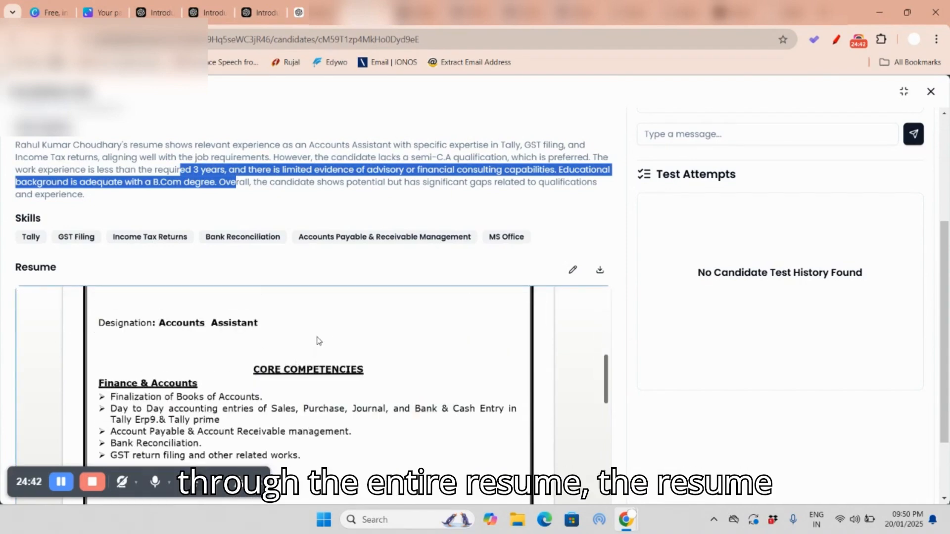
scroll(317, 341, "down", 5)
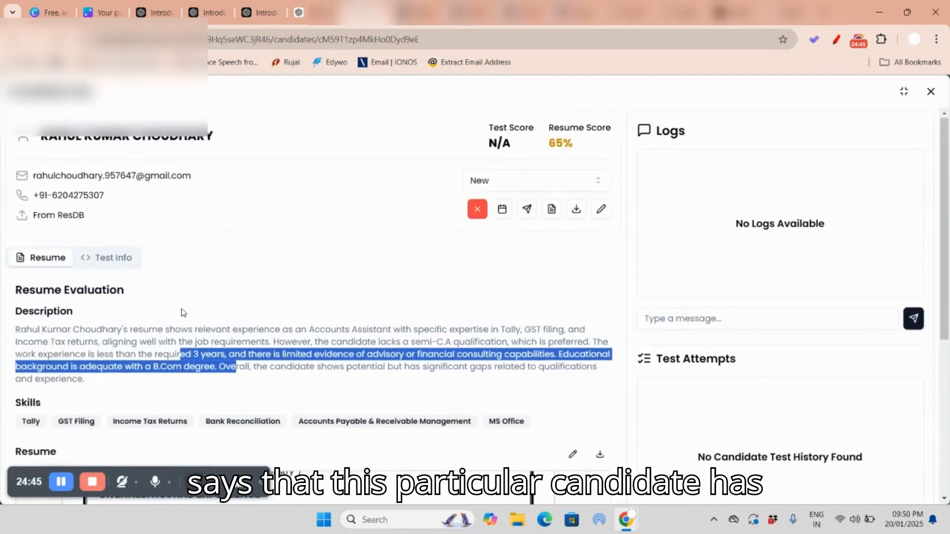
left_click_drag(124, 169, 344, 179)
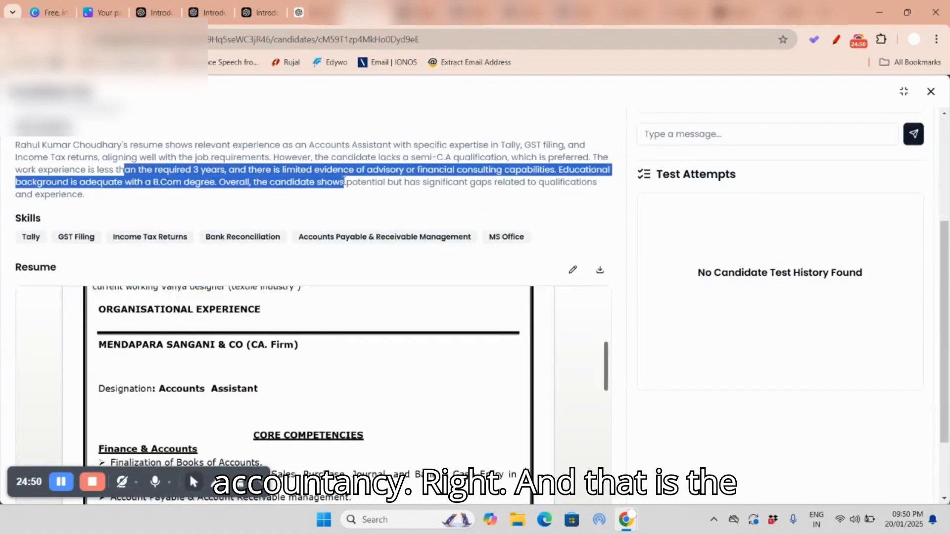
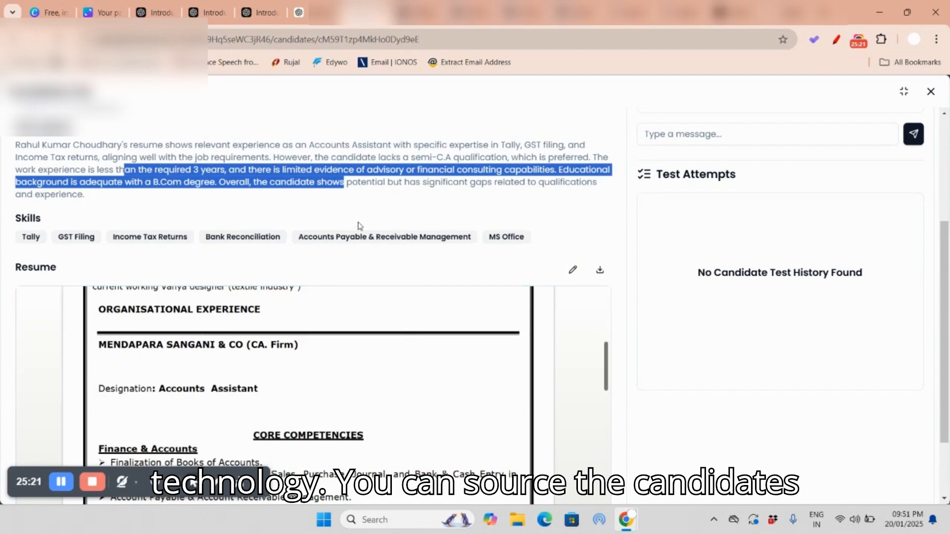
Step: Switch to the Canva agenda, replace the check mark on point 2 with a red strikethrough, and draw a check mark beside point 3
left_click(298, 12)
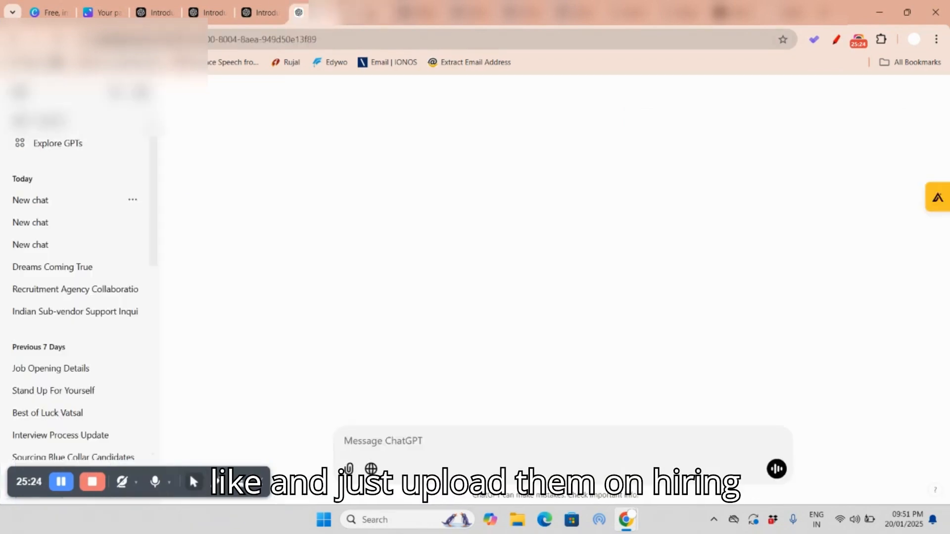
left_click(370, 14)
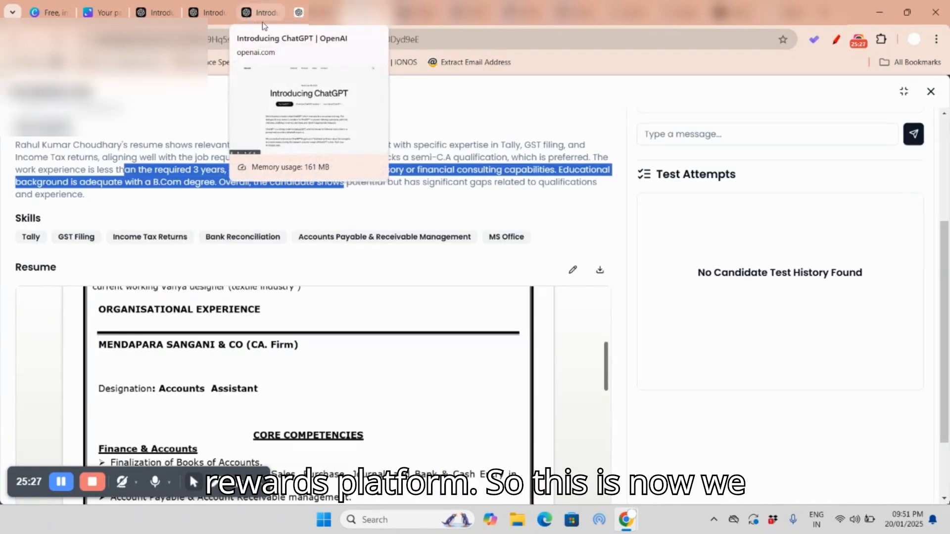
left_click(100, 13)
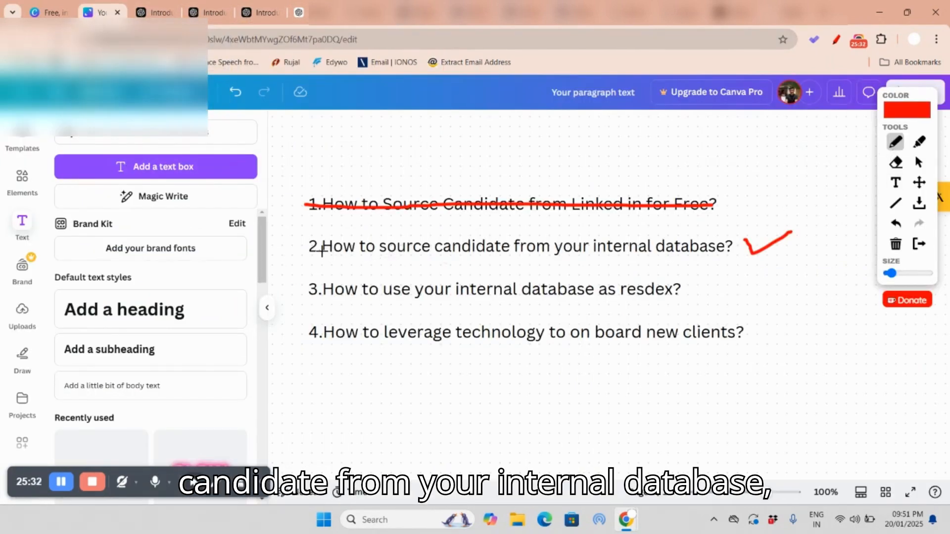
mouse_move(306, 246)
left_mouse_down()
mouse_move(732, 246)
mouse_move(786, 233)
left_mouse_up()
left_click(896, 162)
left_click(895, 141)
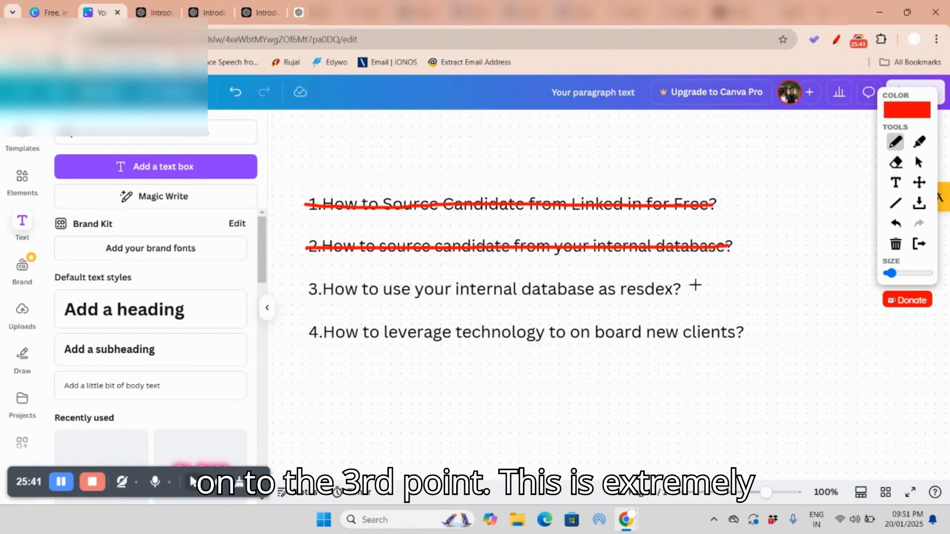
left_click_drag(695, 286, 751, 279)
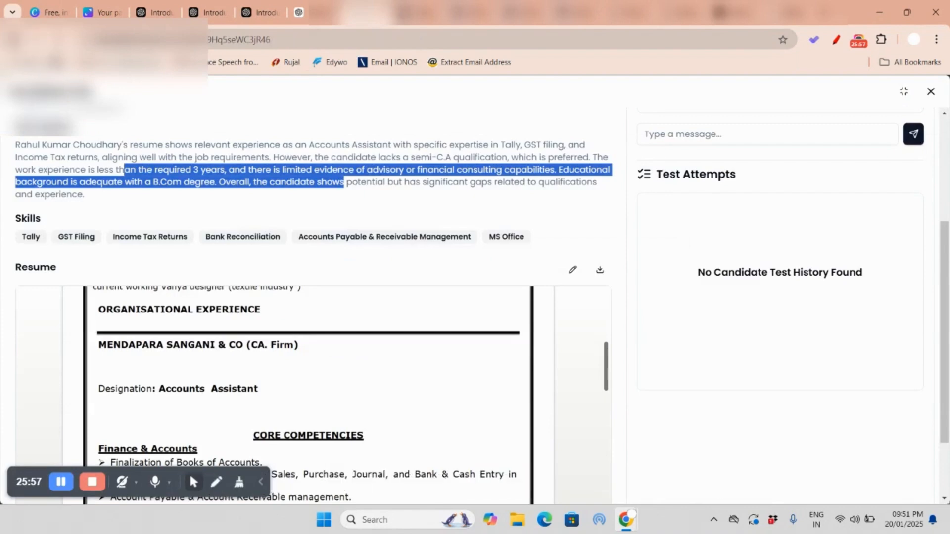
Step: Switch to AlgoHire, go to ResDB, and view the resume upload's file selection, cancelling it without choosing any files
key("Escape")
left_click(56, 211)
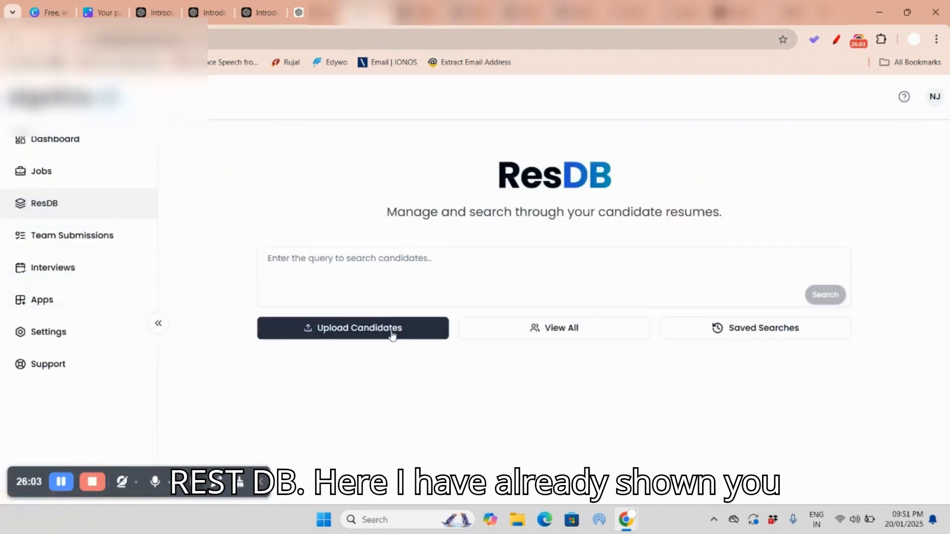
left_click(393, 335)
left_click(481, 316)
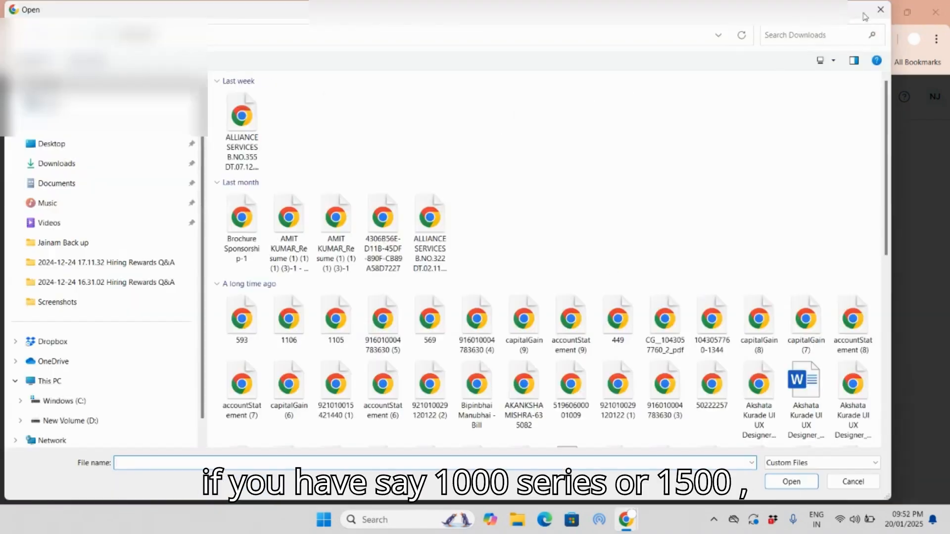
left_click(880, 10)
left_click(610, 202)
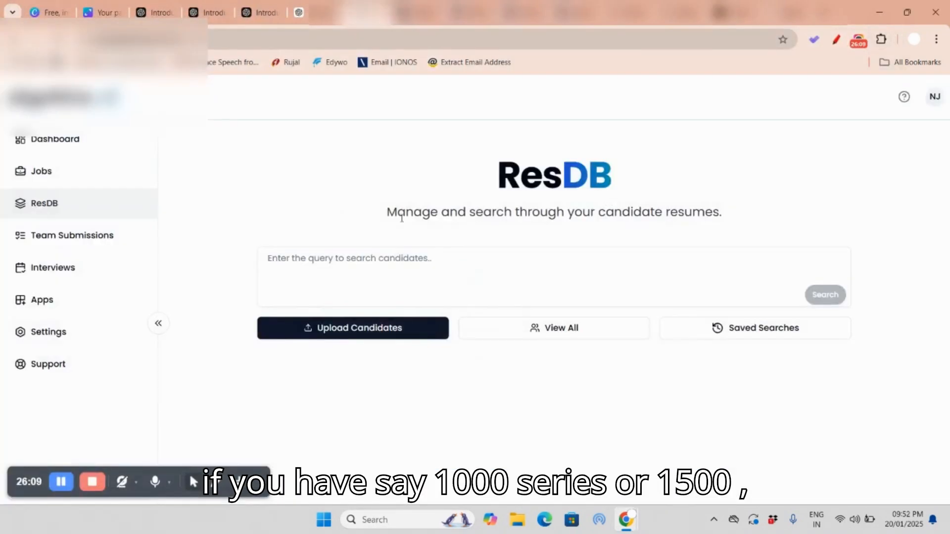
Step: Search ResDB for "Php developer , having minimum 1 year of experience and located at pune"
left_click(340, 265)
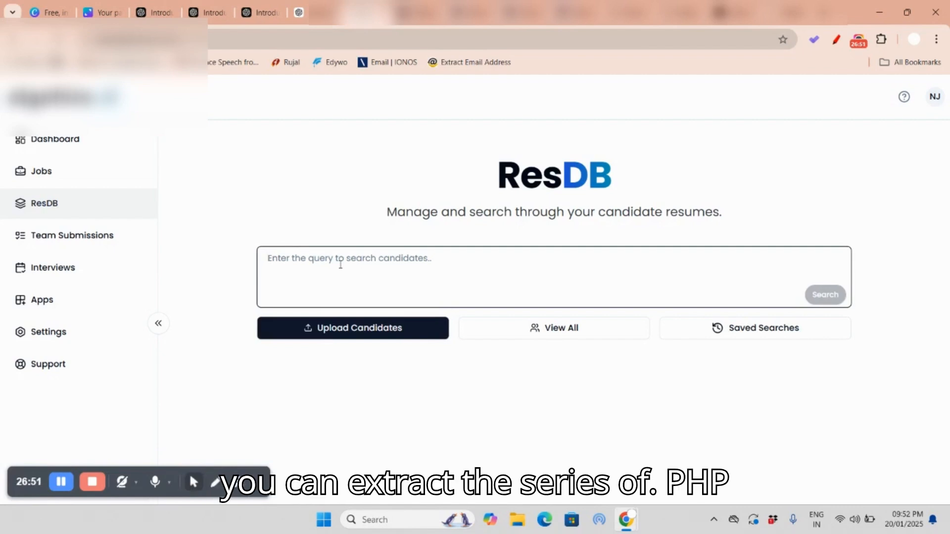
type("P")
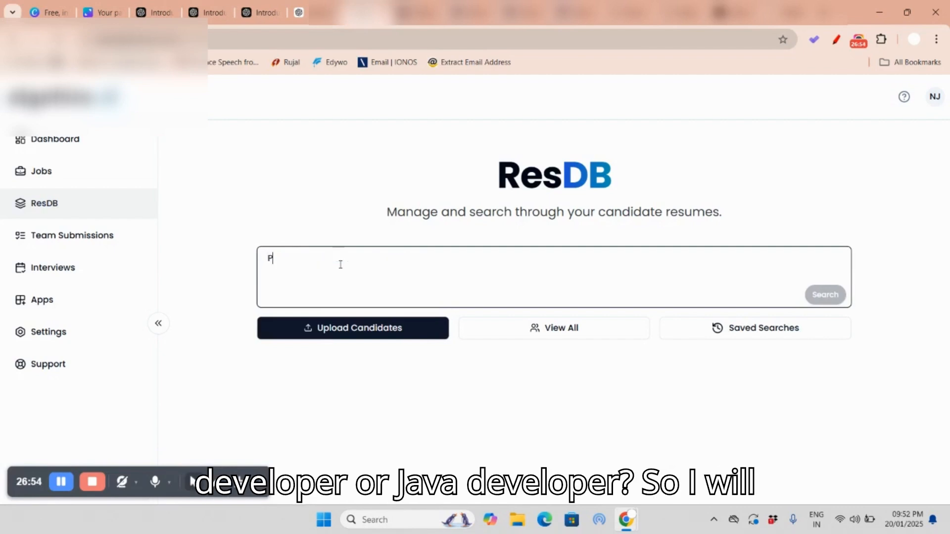
type("hp devel")
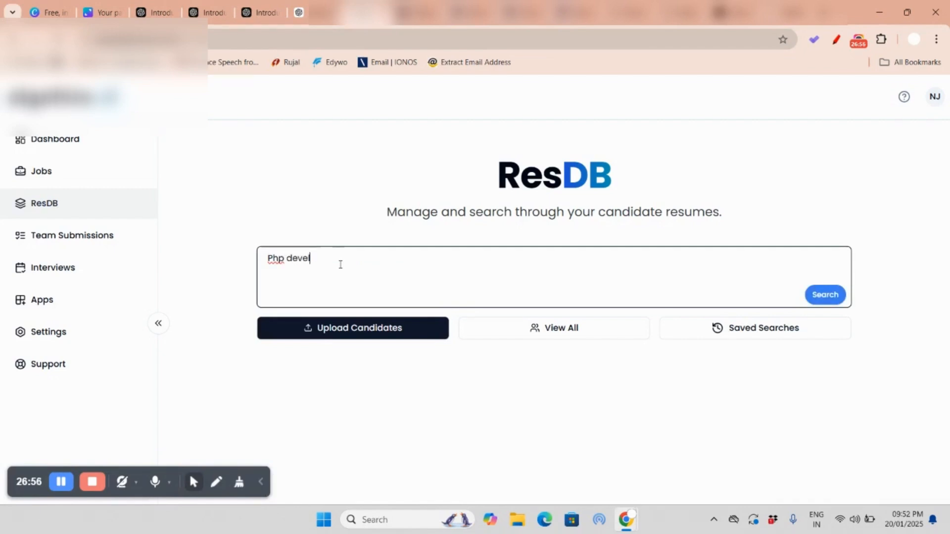
type("oper , ha")
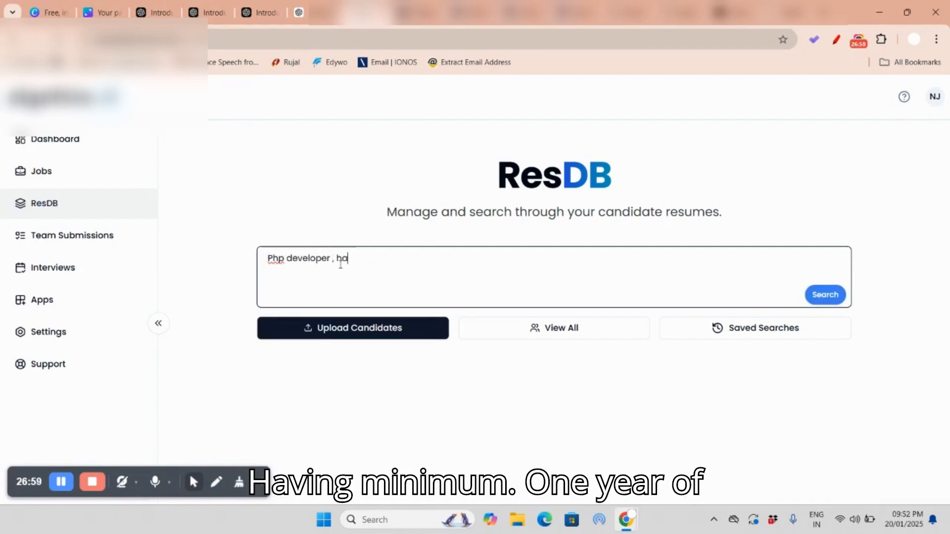
type("ving minimum ")
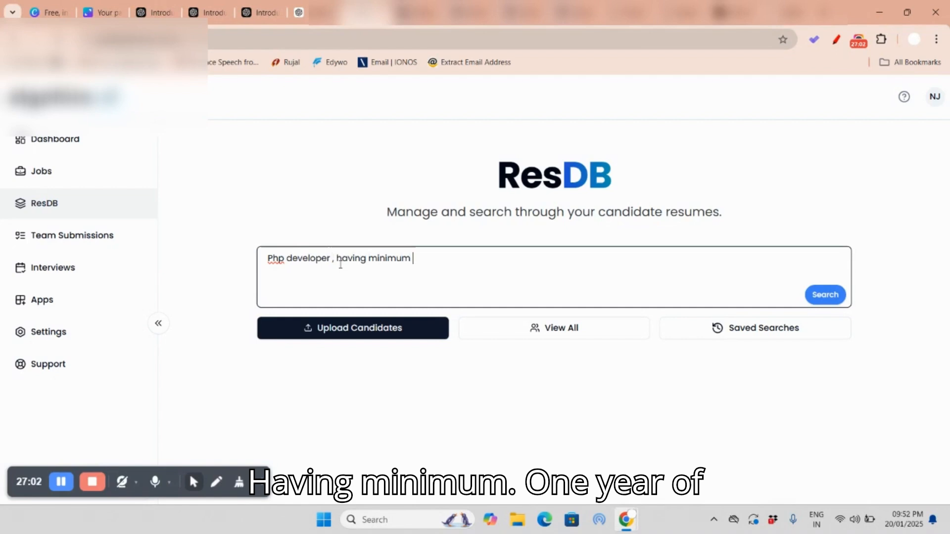
type("1 year of exp")
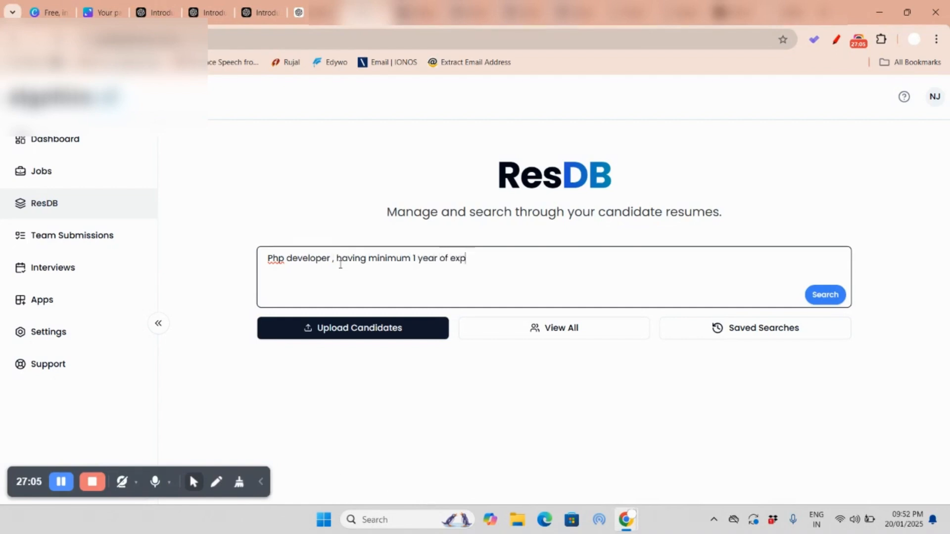
type("erience and located ")
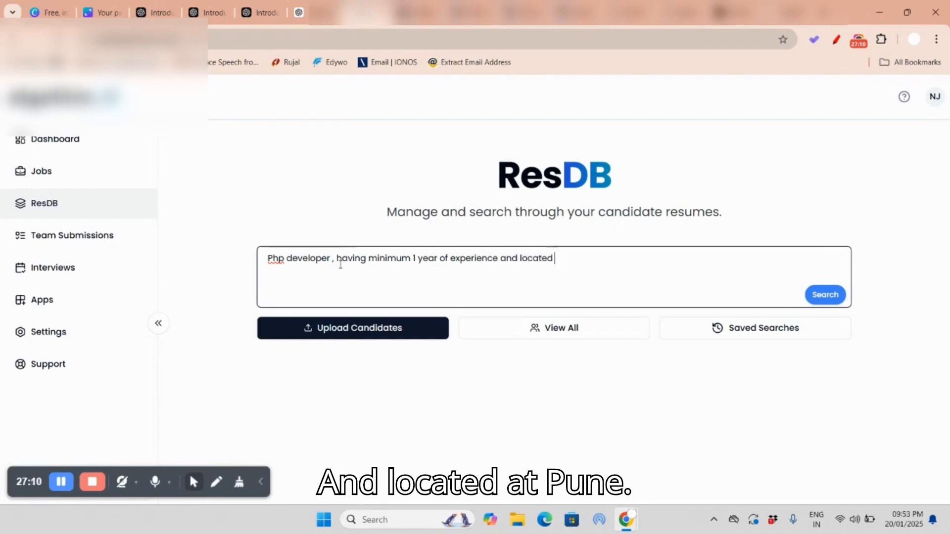
type("at pune")
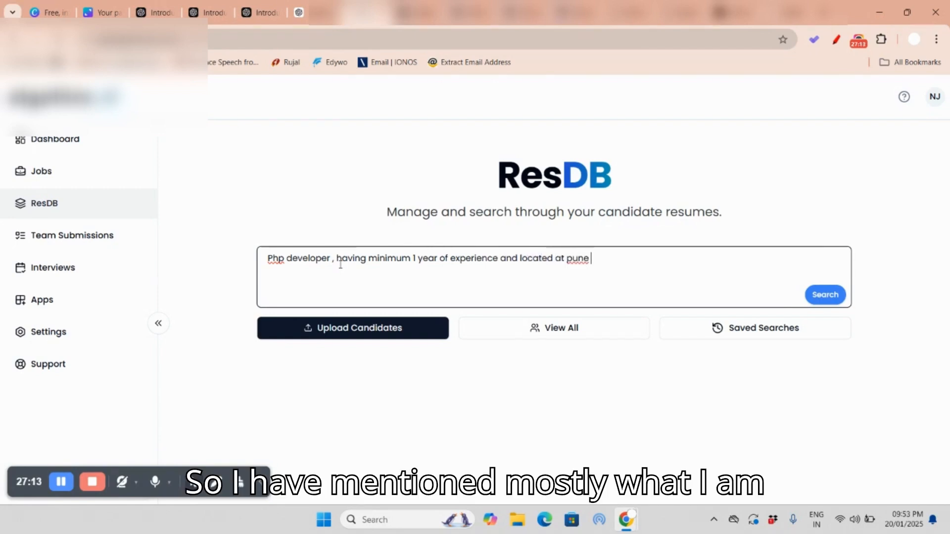
left_click(825, 295)
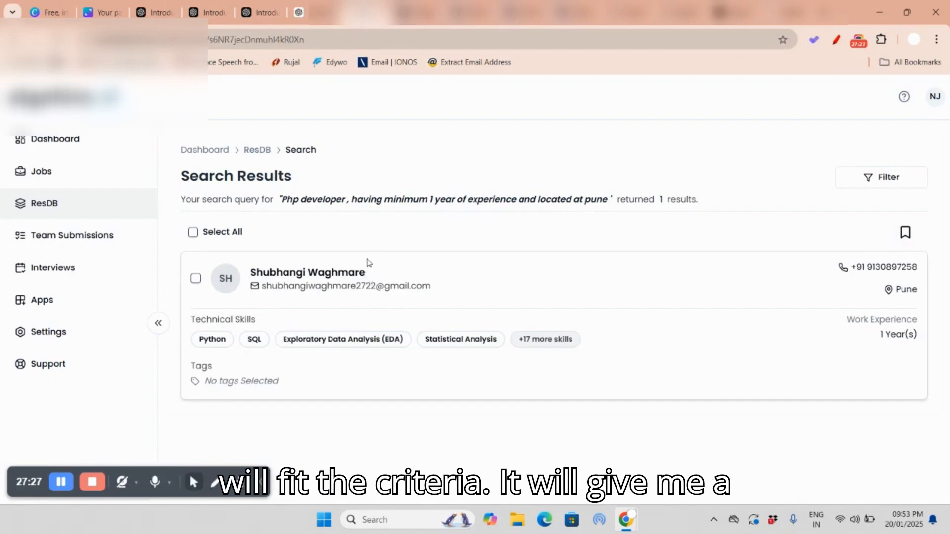
Step: Open the matching candidate's details, examine the listed skills and the full resume, and close the details
left_click(320, 273)
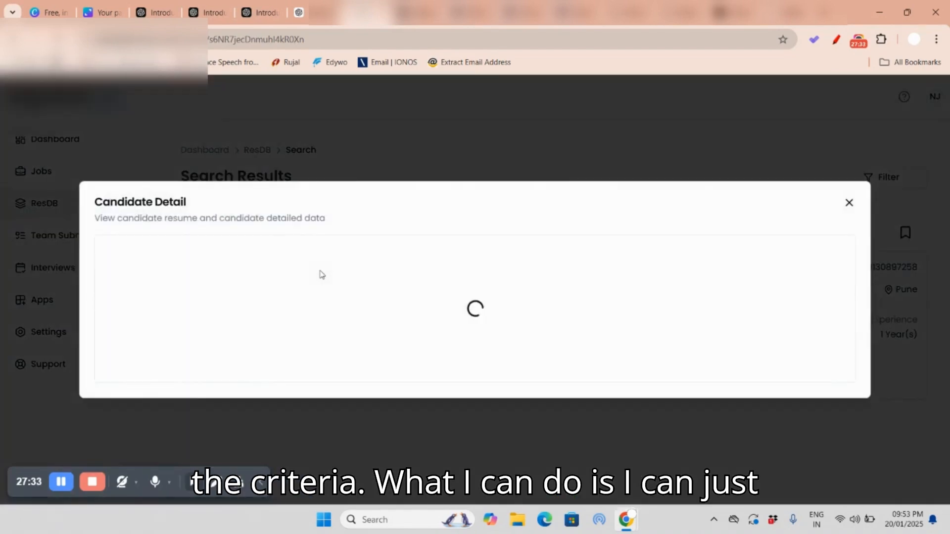
scroll(671, 280, "down", 10)
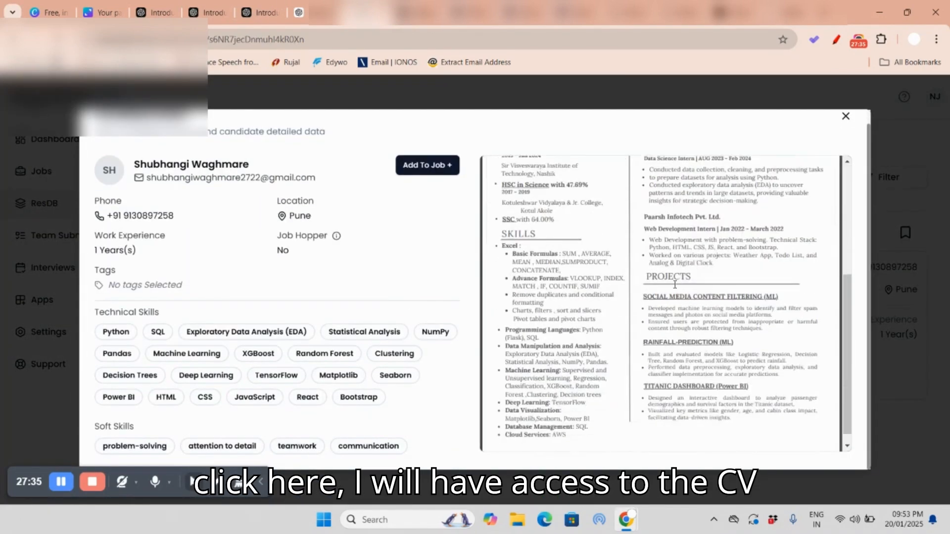
scroll(779, 228, "up", 6)
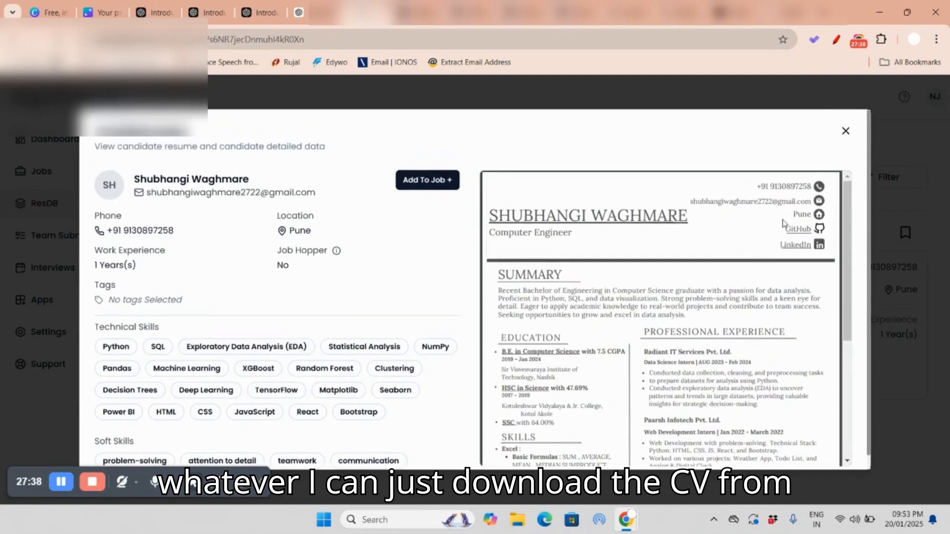
scroll(638, 231, "down", 6)
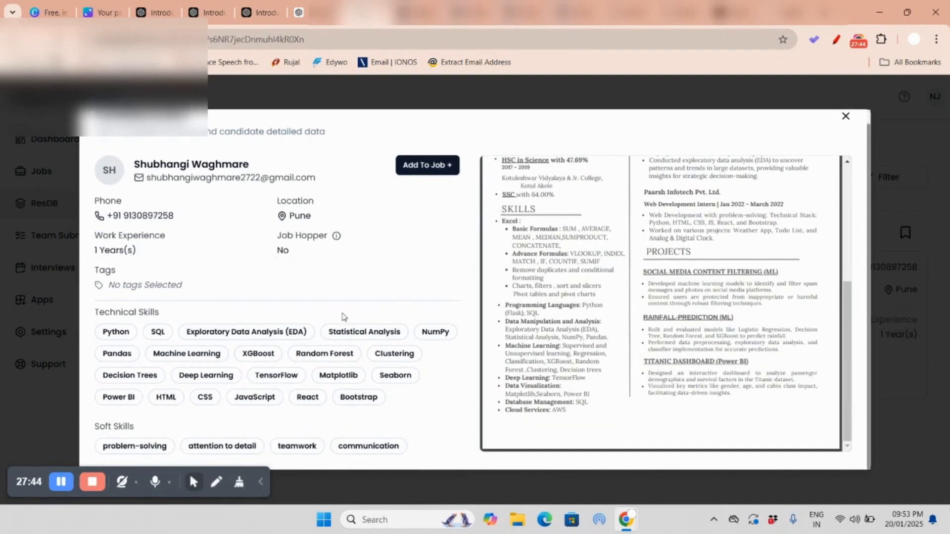
scroll(628, 301, "up", 6)
left_click(845, 117)
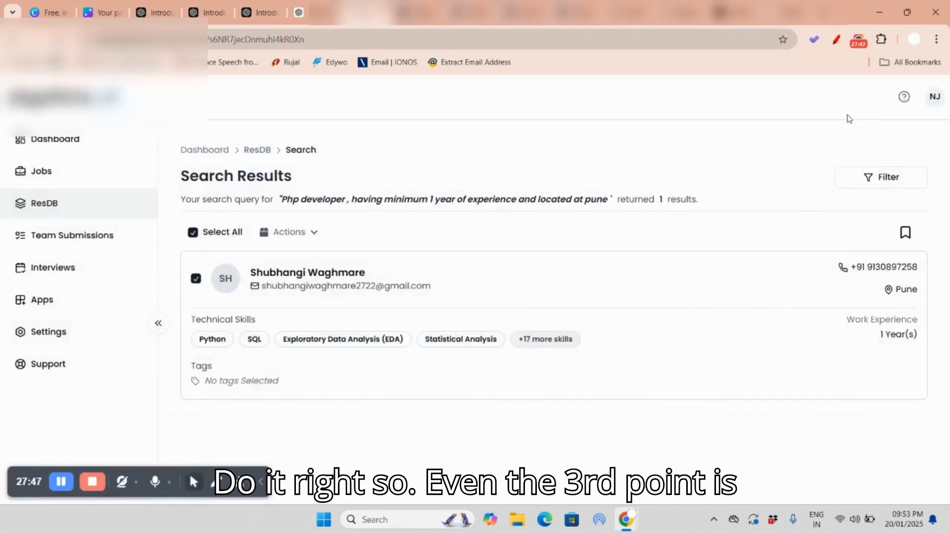
Step: Switch to the Canva agenda and strike through point 3, "How to use your internal database as resdex?", in red
left_click(101, 12)
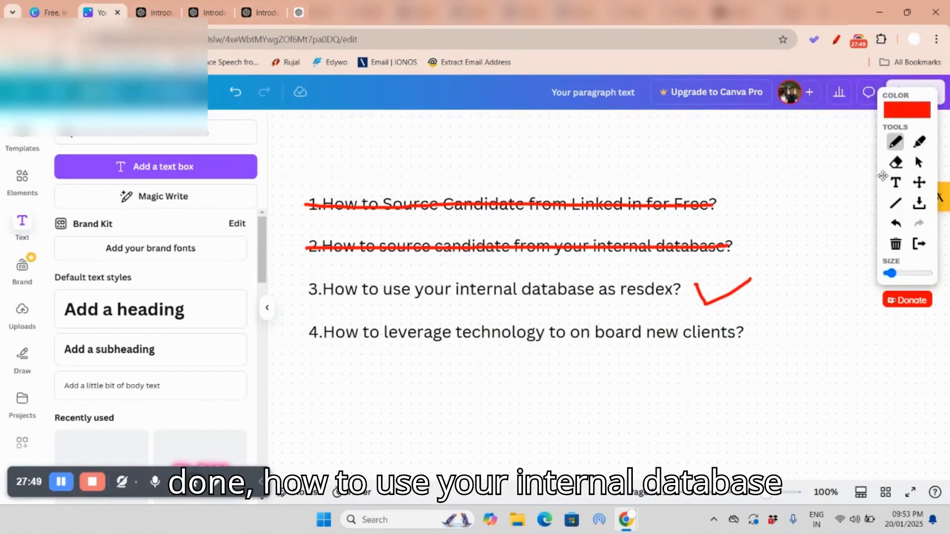
left_click_drag(309, 291, 681, 287)
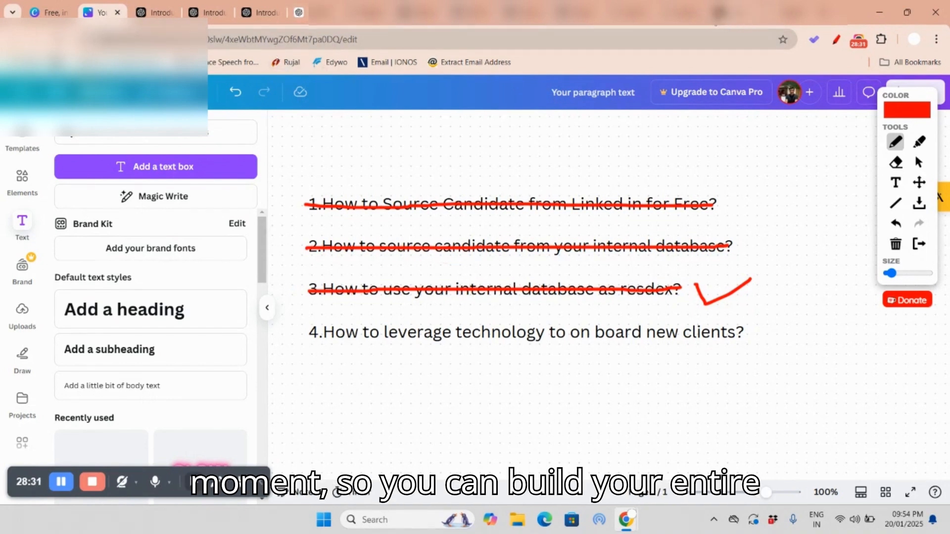
Step: Return to ResDB in AlgoHire, view the Upload Resumes dialog and its file limits, and close it without uploading
left_click(682, 12)
left_click(631, 12)
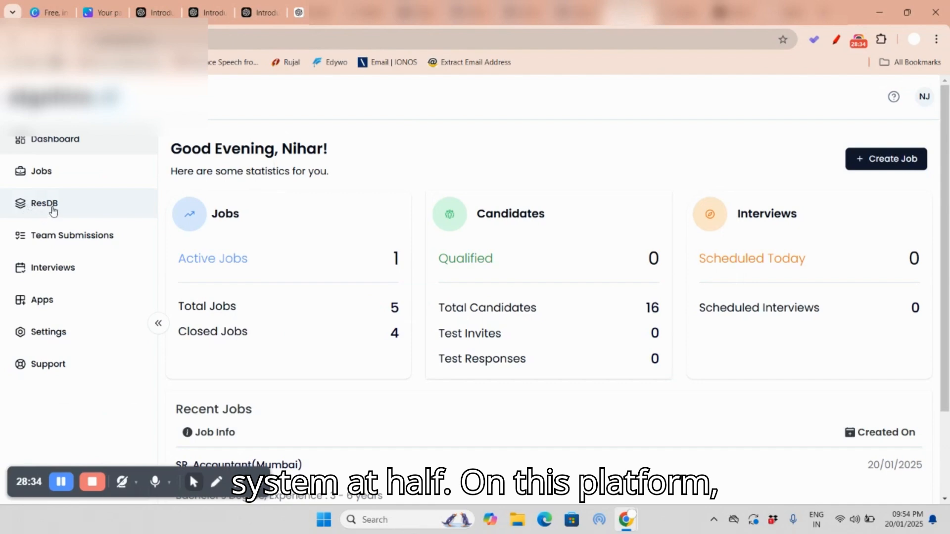
left_click(47, 182)
left_click(49, 202)
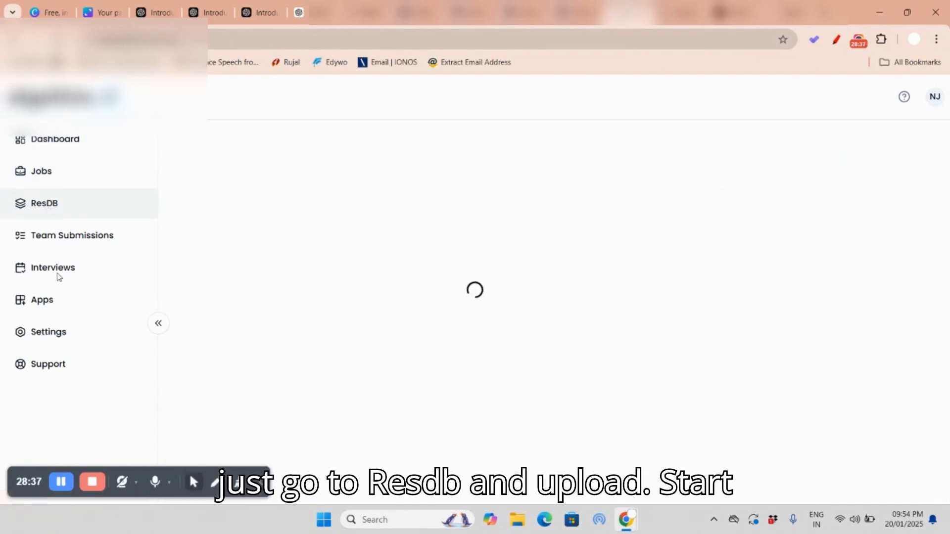
left_click(363, 329)
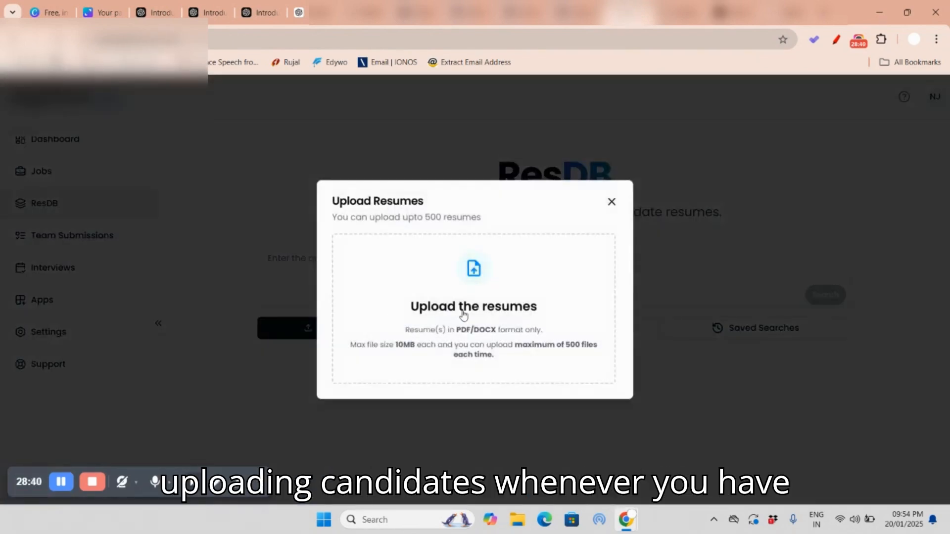
left_click(612, 203)
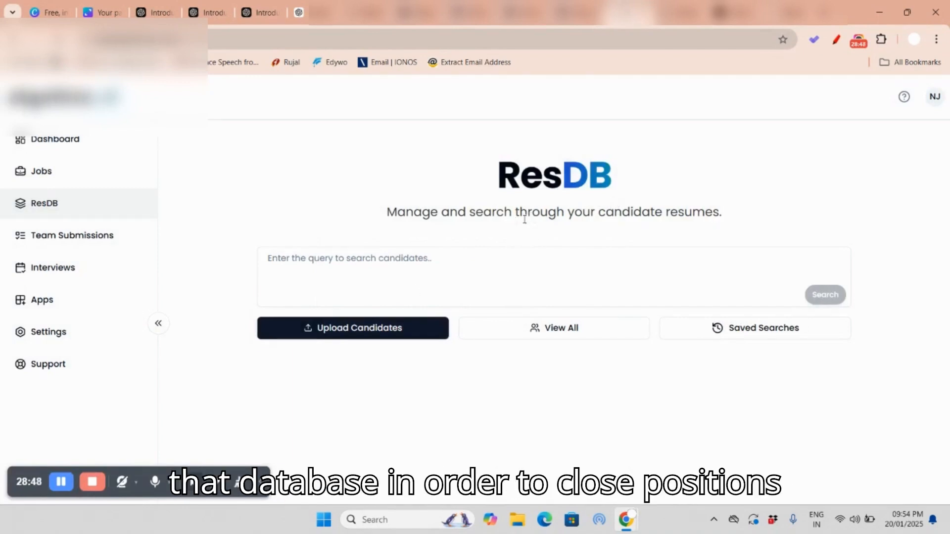
Step: On the Canva agenda, erase the check mark beside point 3 and draw a red check mark beside point 4
left_click(96, 11)
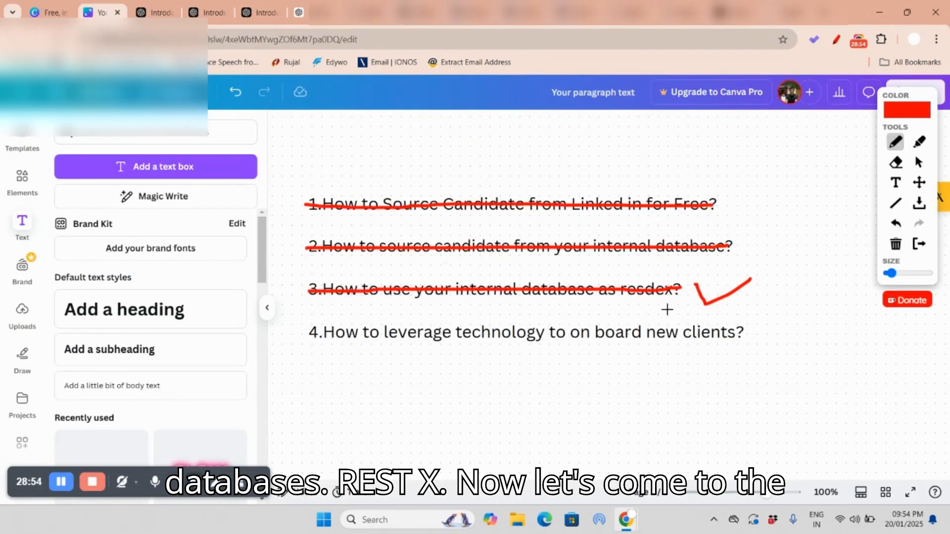
left_click(896, 162)
left_click_drag(890, 273, 907, 273)
mouse_move(703, 300)
left_mouse_down()
mouse_move(701, 292)
mouse_move(747, 279)
left_mouse_up()
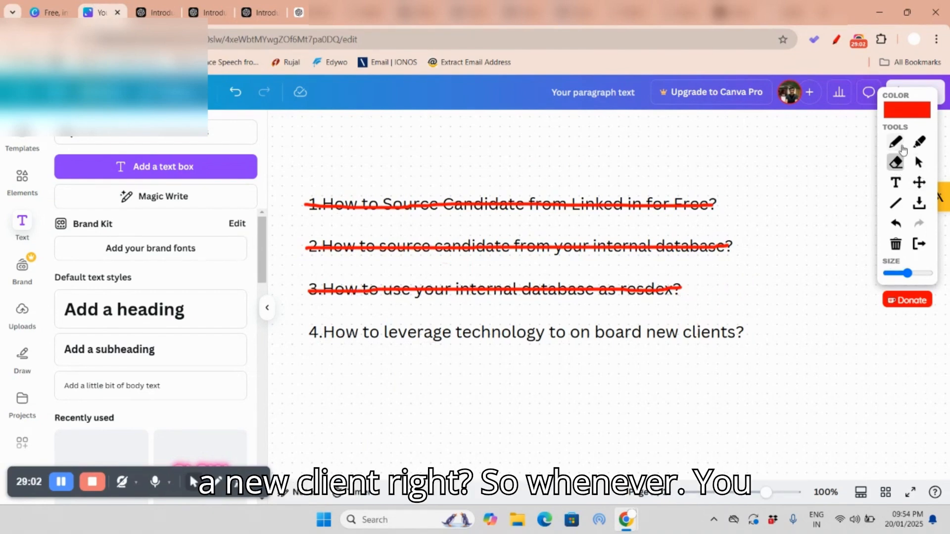
left_click(896, 142)
left_click_drag(759, 326, 822, 317)
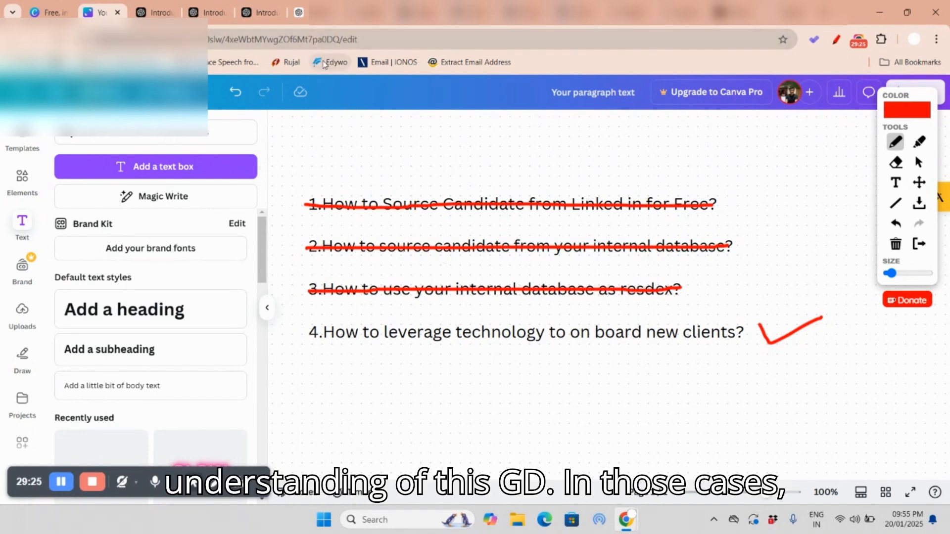
Step: Switch to AlgoHire's Jobs list, start a new job posting, and look through the basic details form and its remaining sections
left_click(369, 15)
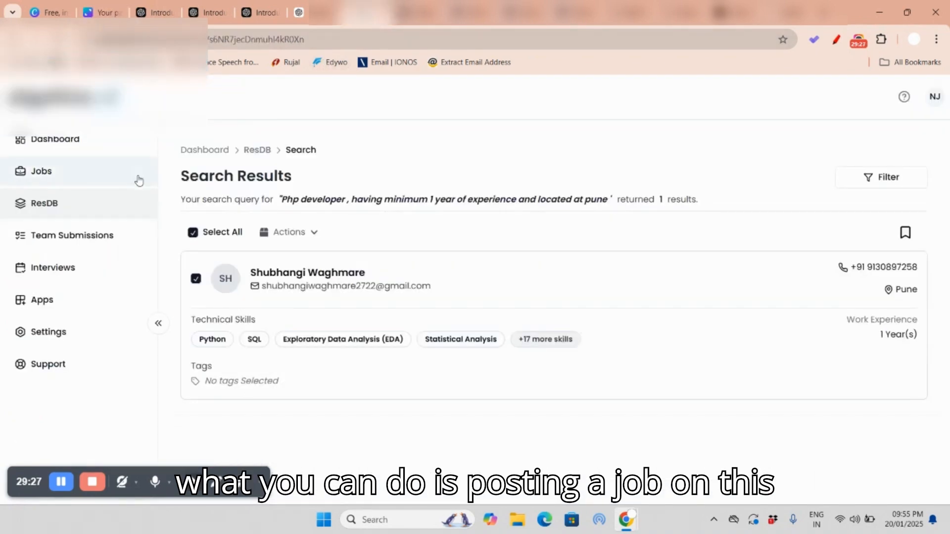
left_click(51, 179)
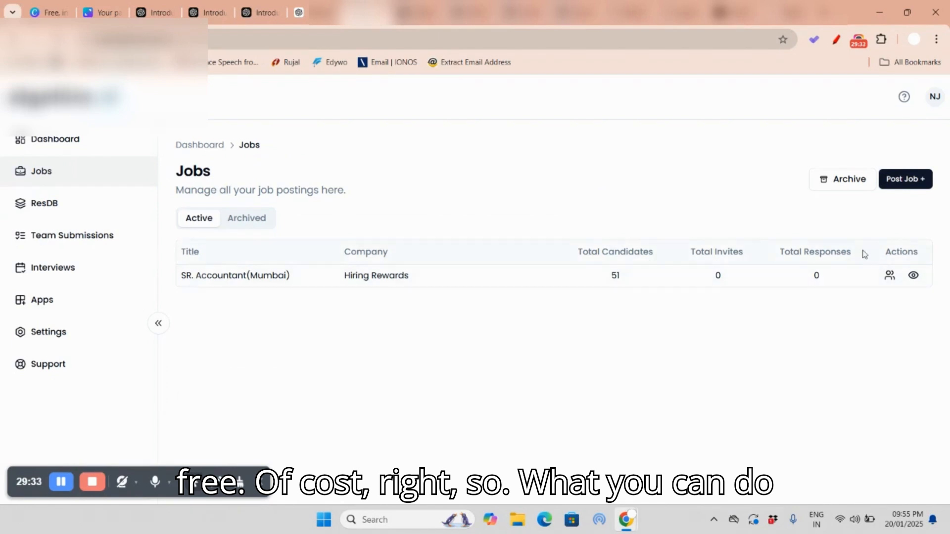
left_click(914, 181)
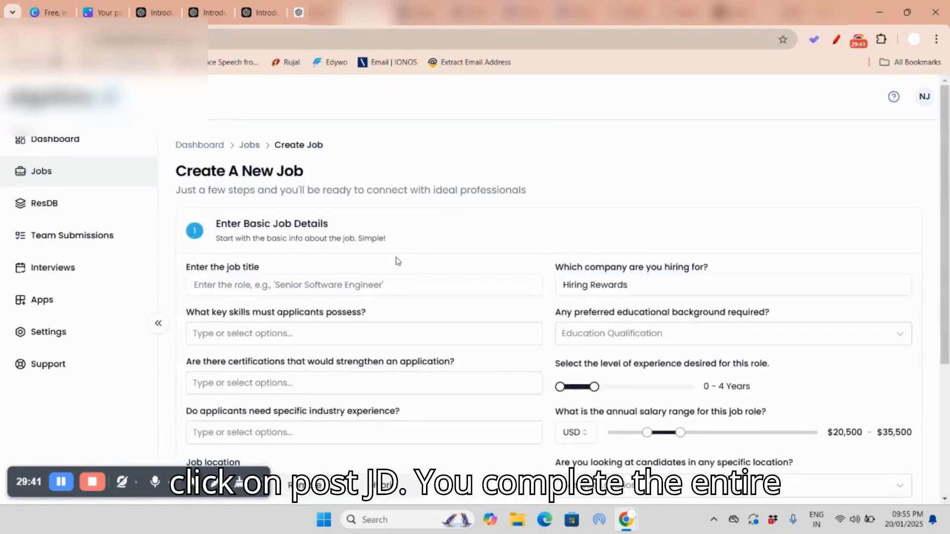
scroll(328, 274, "down", 4)
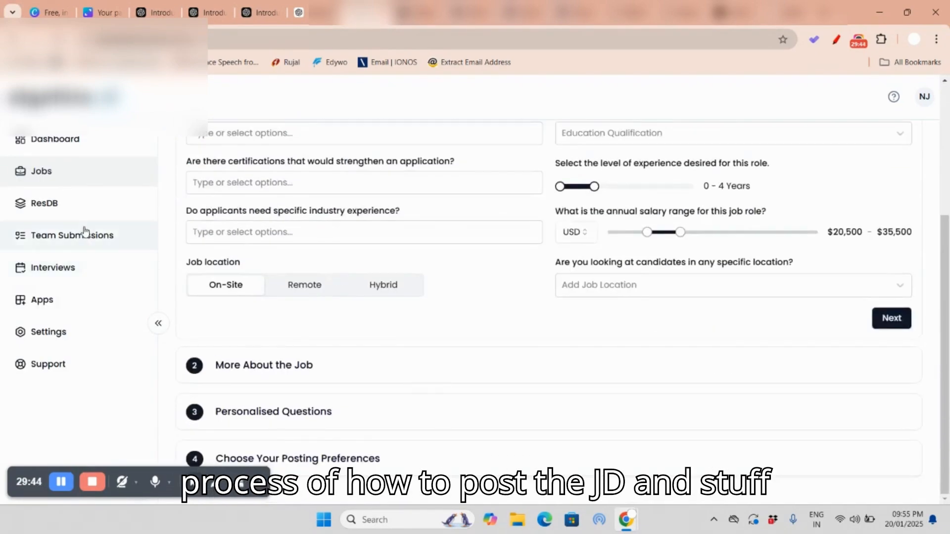
Step: Open the SR. Accountant(Mumbai) posting from the Jobs list, then view and close its AI Recommendations
left_click(59, 187)
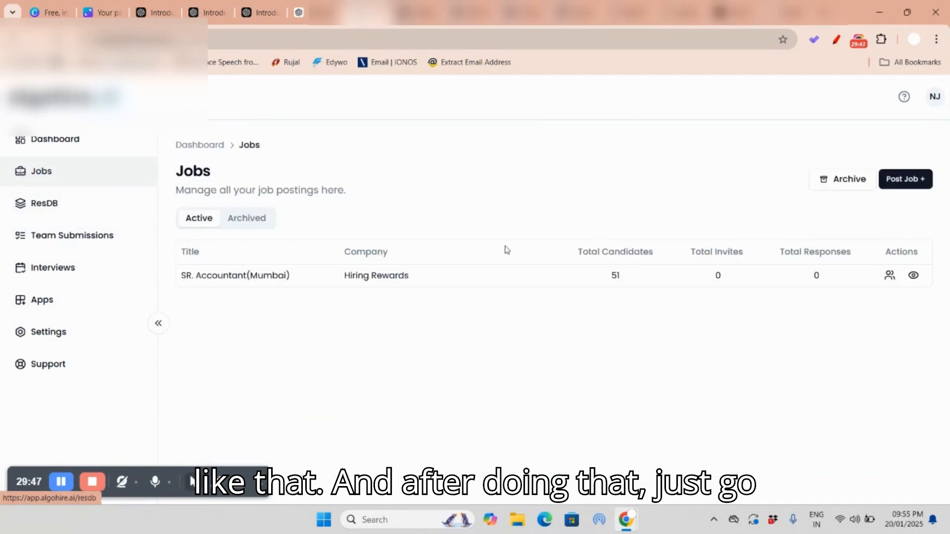
left_click(234, 277)
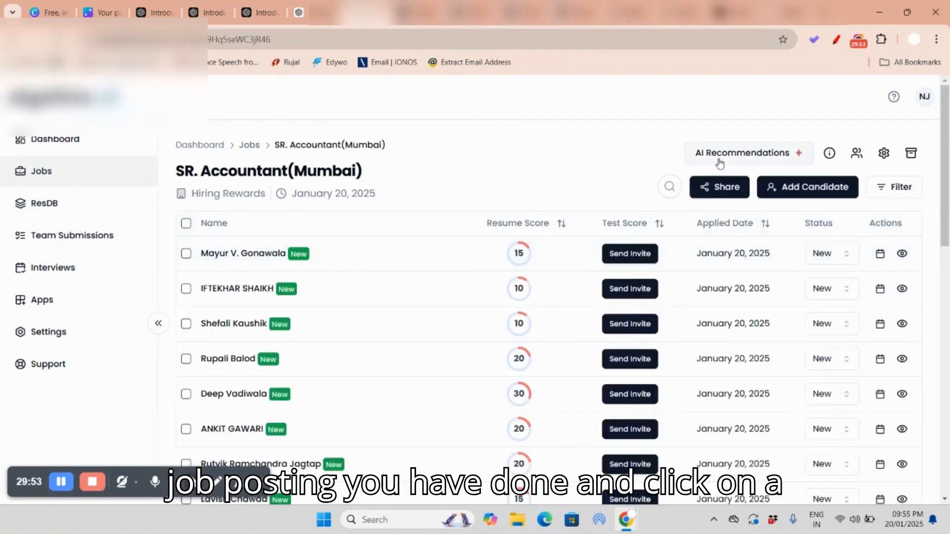
left_click(726, 155)
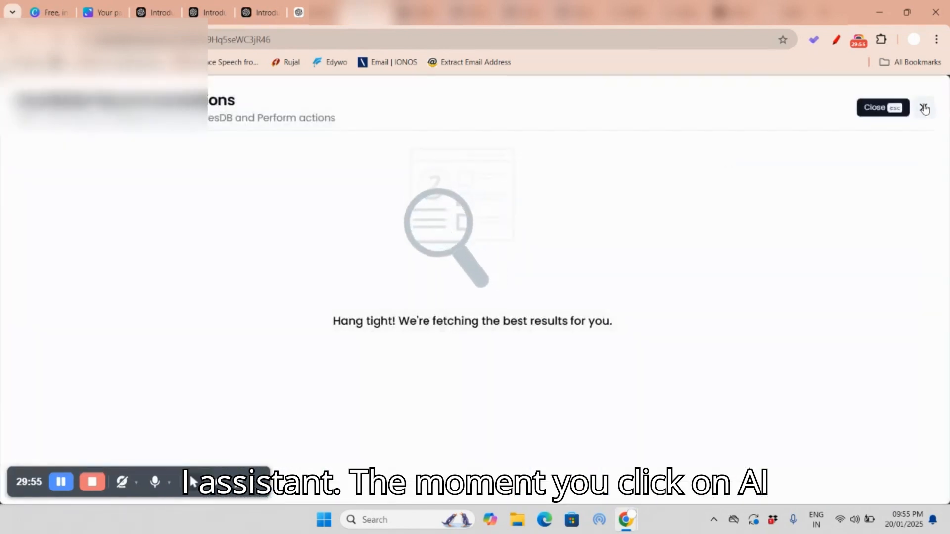
left_click(923, 105)
Step: Look through the candidates of the SR. Accountant(Mumbai) posting and sort them by resume score, highest first
scroll(410, 257, "down", 7)
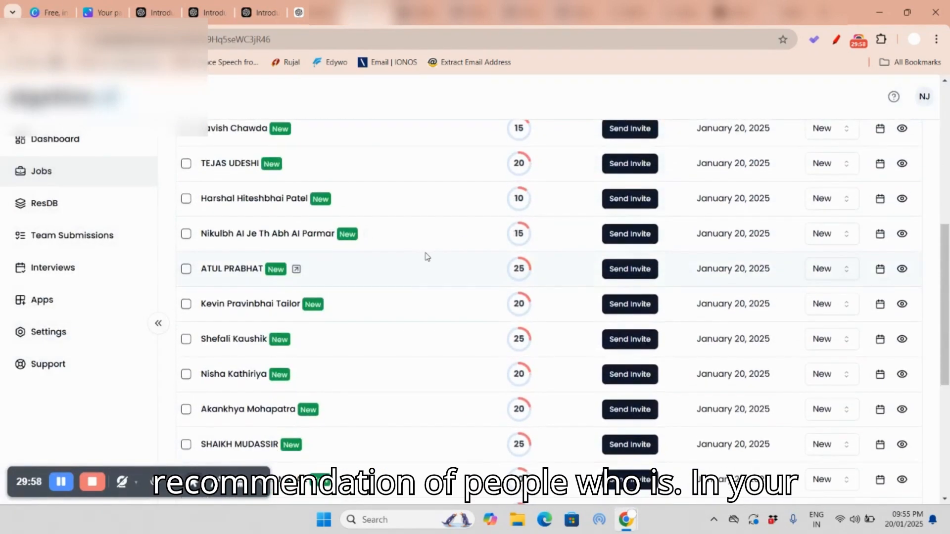
scroll(425, 255, "down", 2)
scroll(425, 249, "down", 4)
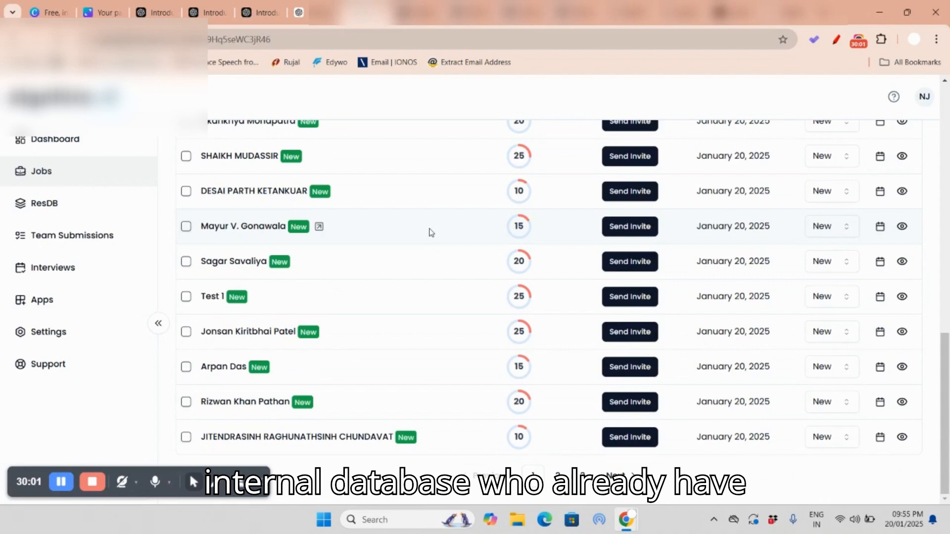
scroll(421, 228, "up", 10)
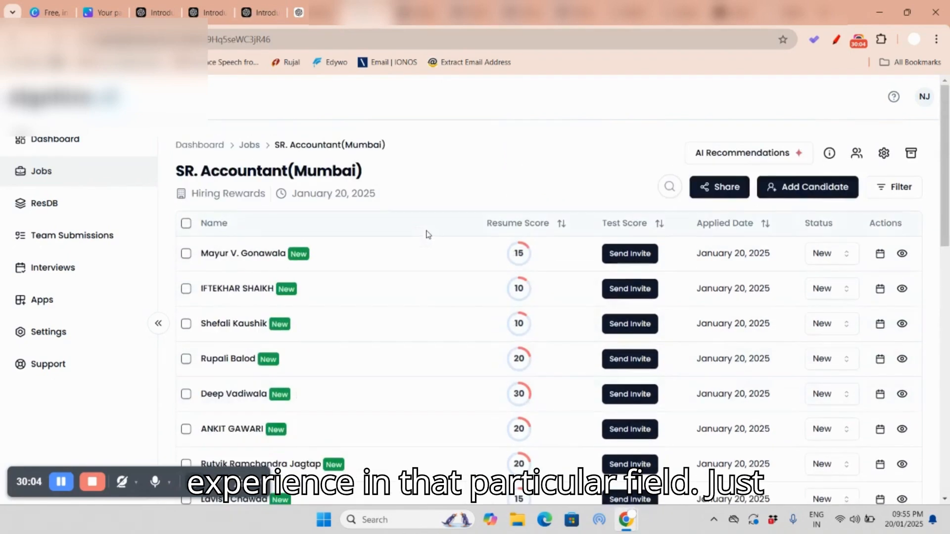
left_click(561, 223)
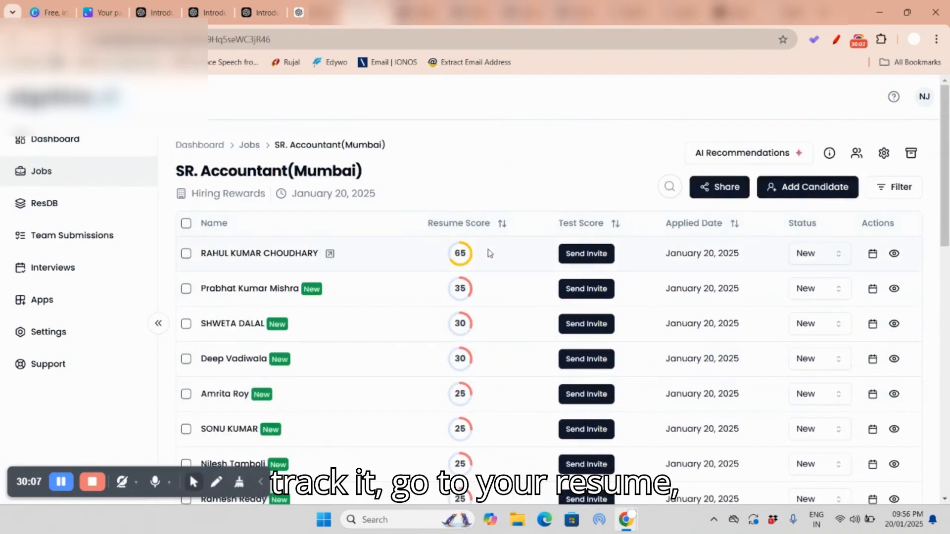